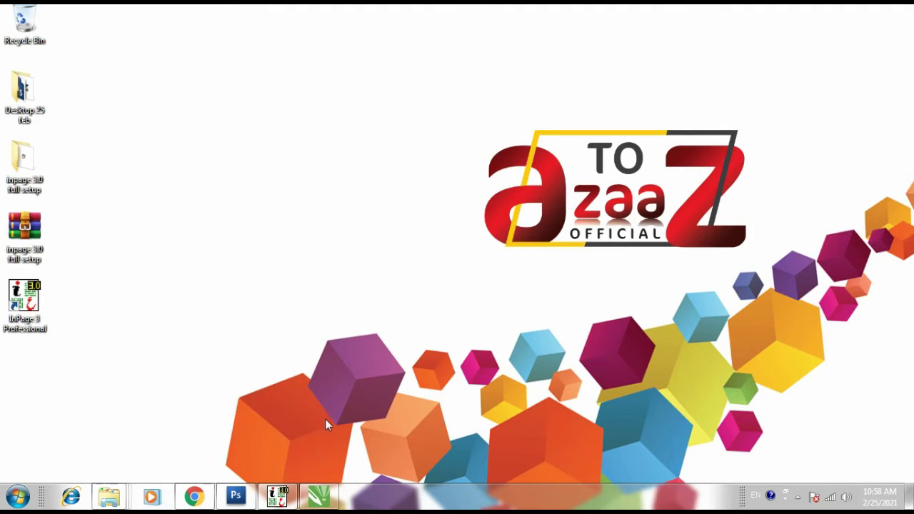
# In InPage, begin the first line with the Urdu word اپنا, switching input languages.
pyautogui.click(290, 497)
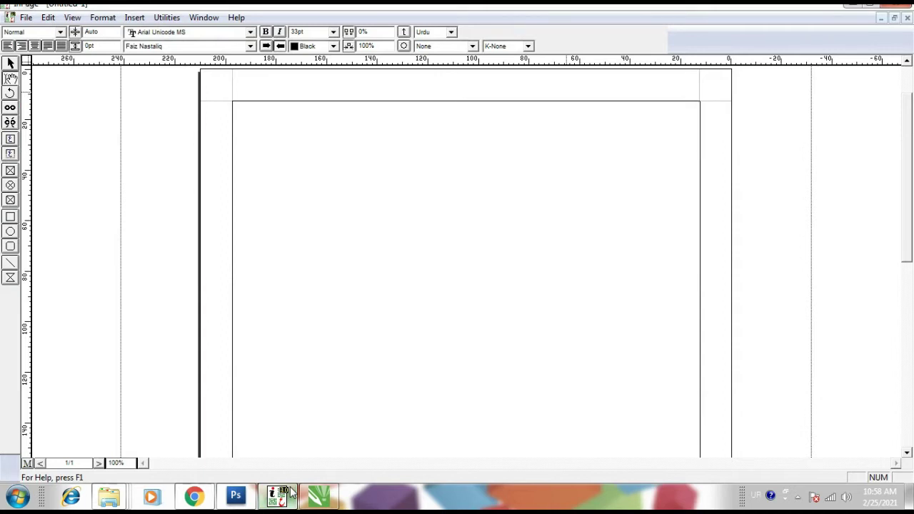
pyautogui.write('ا')
pyautogui.write('پ')
pyautogui.write('نات')
pyautogui.press('BackSpace')
pyautogui.press('BackSpace')
pyautogui.press('BackSpace')
pyautogui.hotkey('alt', 'shift')
pyautogui.write('tu')
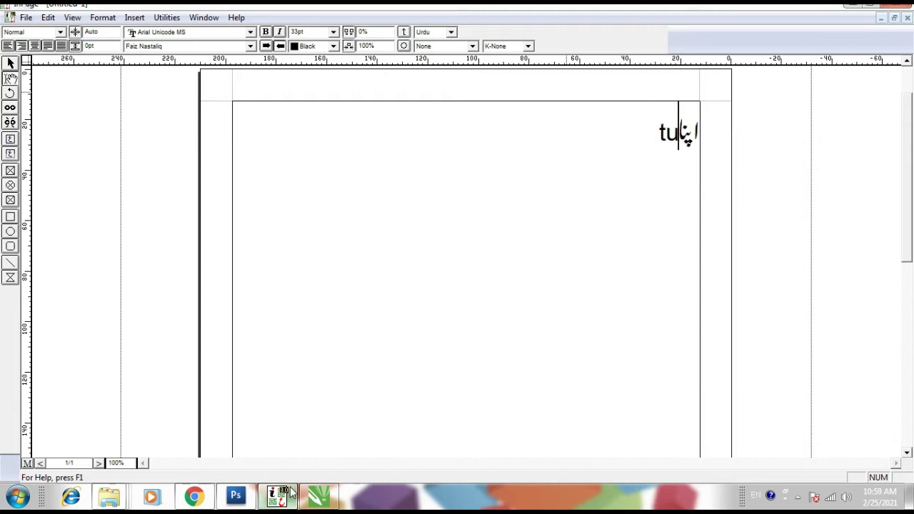
pyautogui.press('BackSpace')
pyautogui.press('BackSpace')
pyautogui.hotkey('alt', 'shift')
pyautogui.write('نک')
pyautogui.hotkey('alt', 'shift')
pyautogui.write('kkkk')
pyautogui.press('BackSpace')
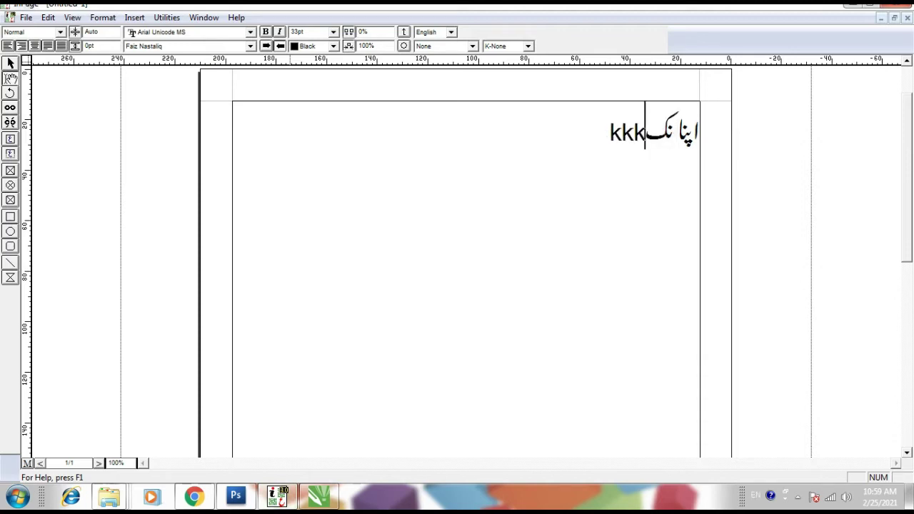
pyautogui.press('BackSpace')
pyautogui.press('BackSpace')
pyautogui.press('BackSpace')
# Complete the first line as 'اپنا Thumbnail خود بنائیں'.
pyautogui.press('BackSpace')
pyautogui.press('BackSpace')
pyautogui.press('BackSpace')
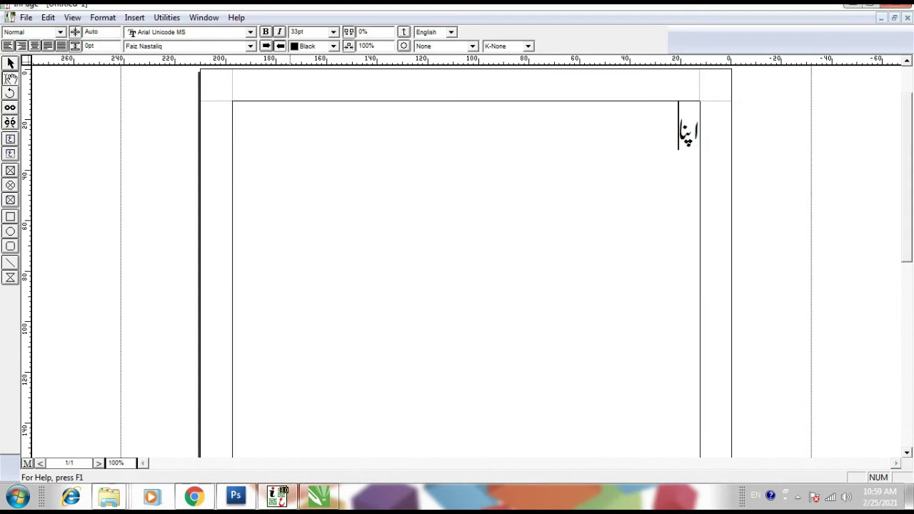
pyautogui.write('Thumbnau')
pyautogui.press('BackSpace')
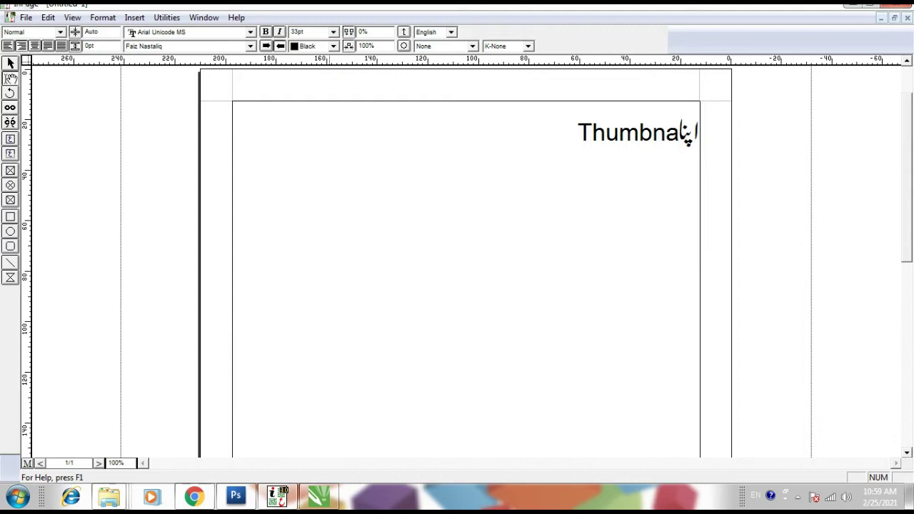
pyautogui.write('il')
pyautogui.press('Home')
pyautogui.write('لم')
pyautogui.press('BackSpace')
pyautogui.press('BackSpace')
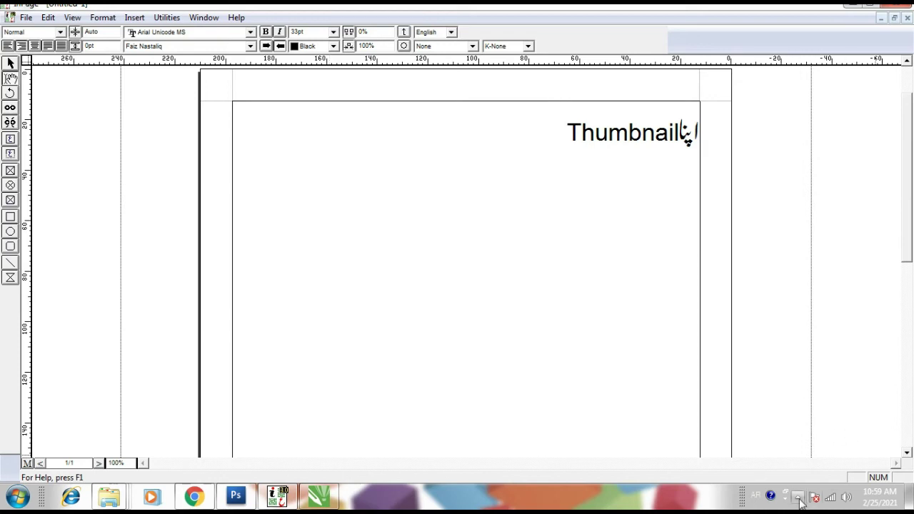
pyautogui.click(757, 500)
pyautogui.click(774, 459)
pyautogui.write('خود بنائیں')
# Add the lines 'Adobe photoshop پہ' and 'جمیل فونٹ' below the heading.
pyautogui.press('Return')
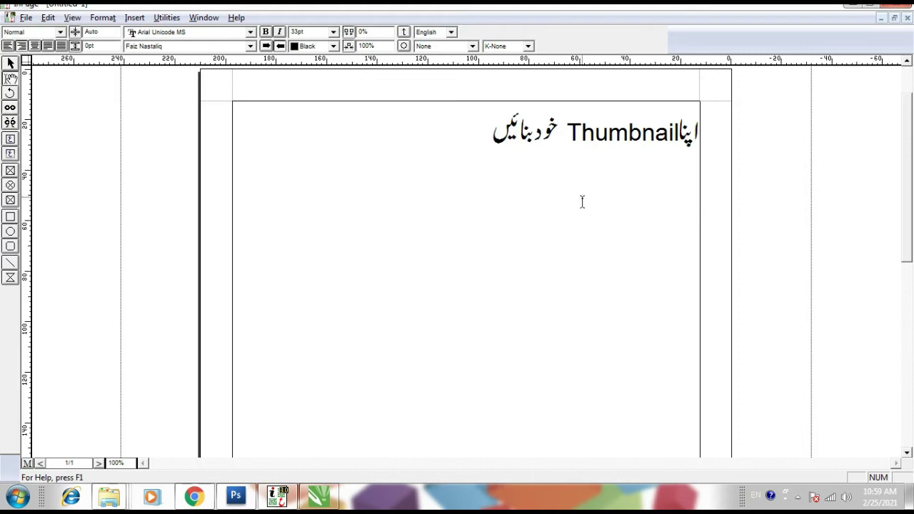
pyautogui.hotkey('alt', 'shift')
pyautogui.write('Adio')
pyautogui.press('BackSpace')
pyautogui.press('BackSpace')
pyautogui.write('obe phoot')
pyautogui.press('BackSpace')
pyautogui.write('tosho')
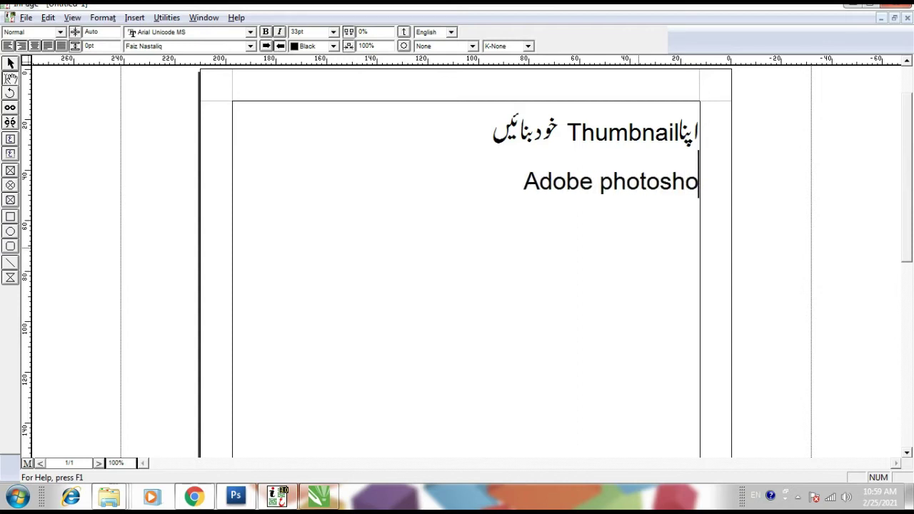
pyautogui.write('p')
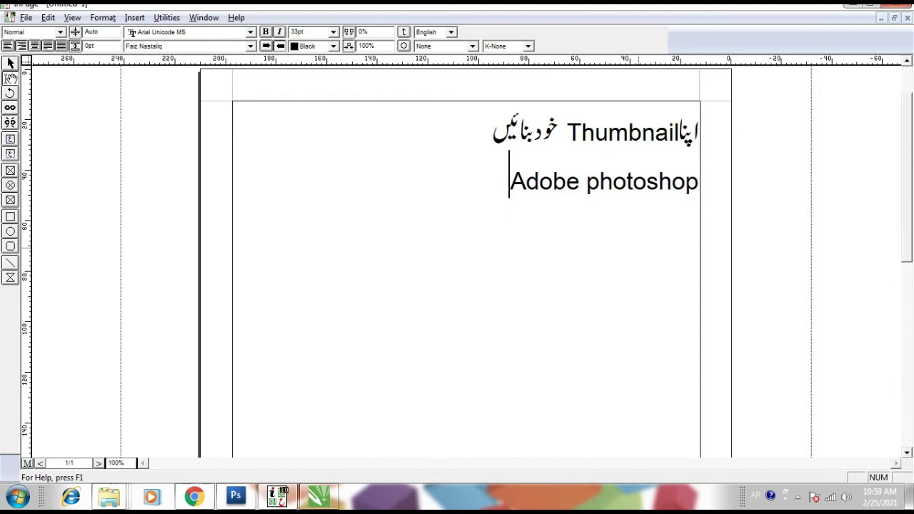
pyautogui.click(755, 500)
pyautogui.click(776, 459)
pyautogui.write('پہ')
pyautogui.press('Return')
pyautogui.write('جمیل ')
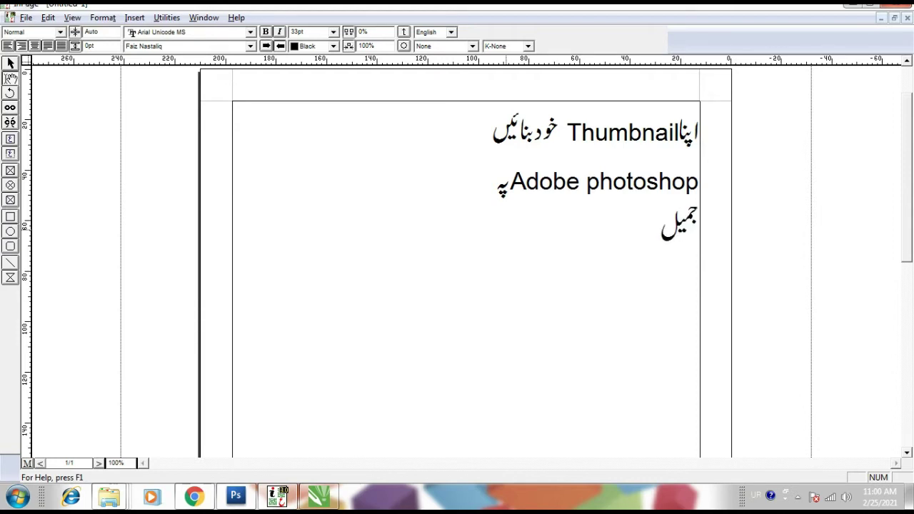
pyautogui.write('فونٹ')
# Set the third line in the Jameel Noori Kasheeda font.
pyautogui.moveTo(609, 248); pyautogui.dragTo(698, 203)
pyautogui.click(214, 47)
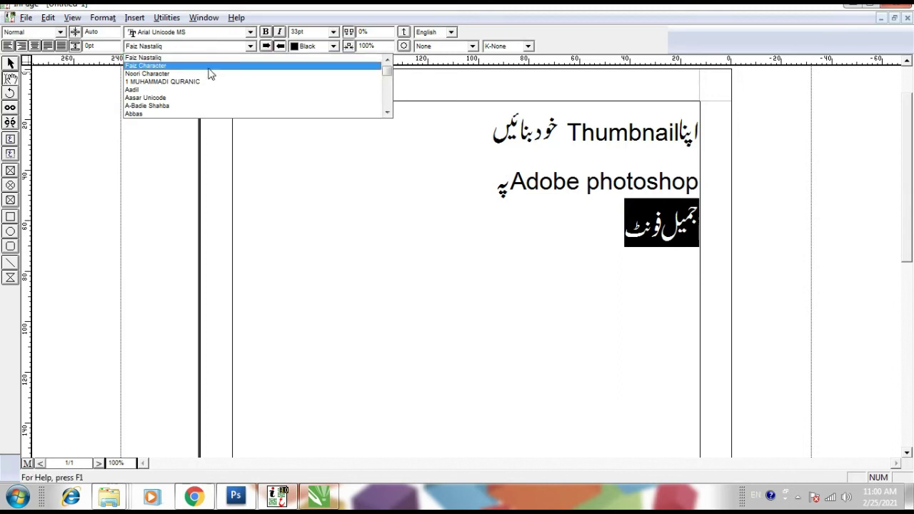
pyautogui.press('j')
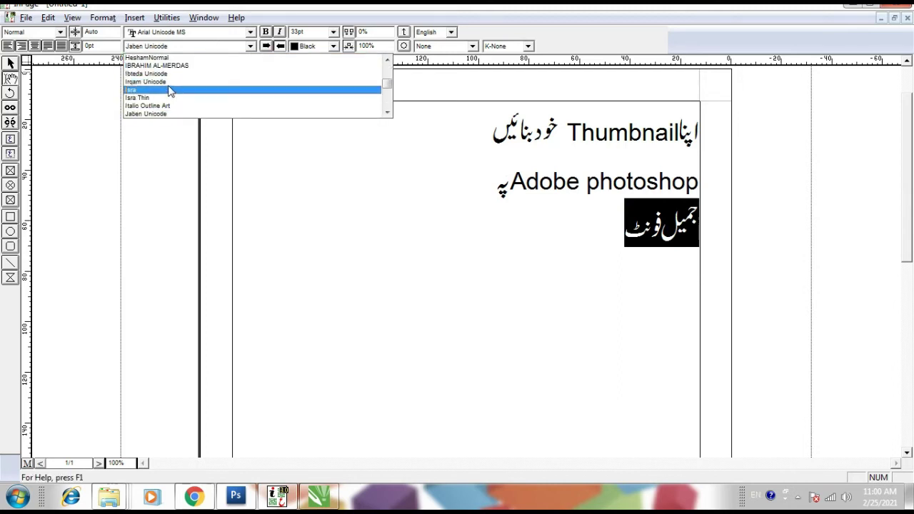
pyautogui.scroll(-1, 172, 105)
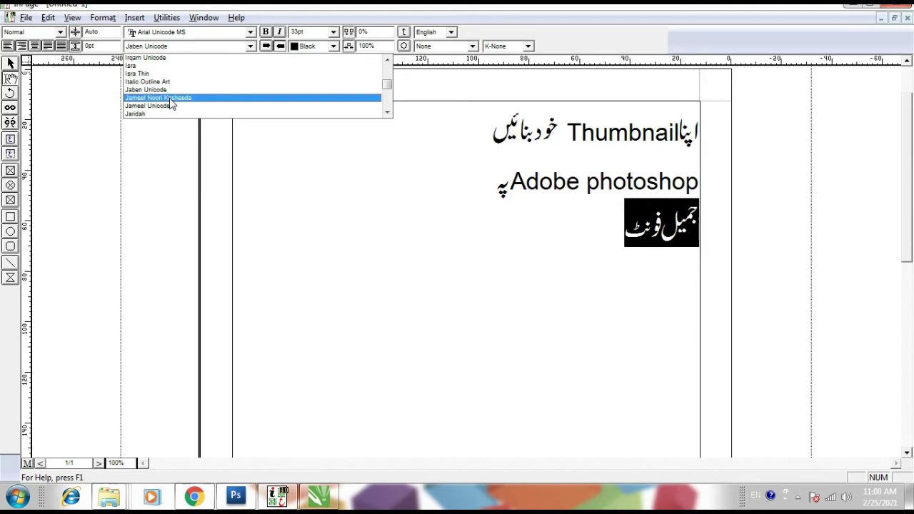
pyautogui.click(170, 99)
# Insert 'نوری کشیدہ' after جمیل so the line reads جمیل نوری کشیدہ فونٹ.
pyautogui.click(545, 265)
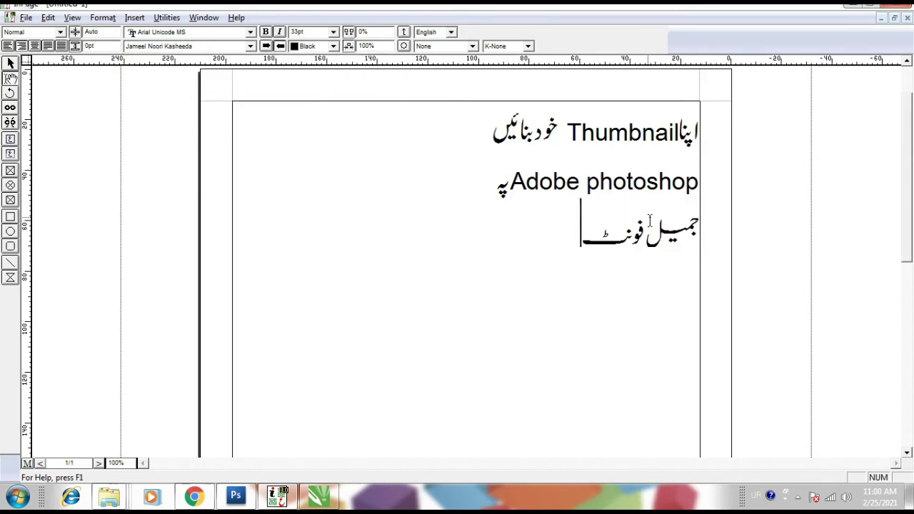
pyautogui.press('BackSpace')
pyautogui.write('نع')
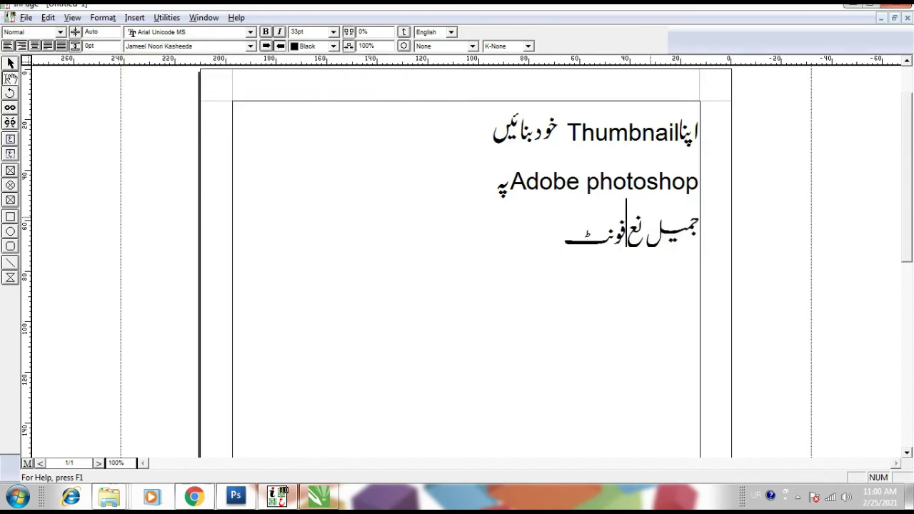
pyautogui.press('BackSpace')
pyautogui.write('وری')
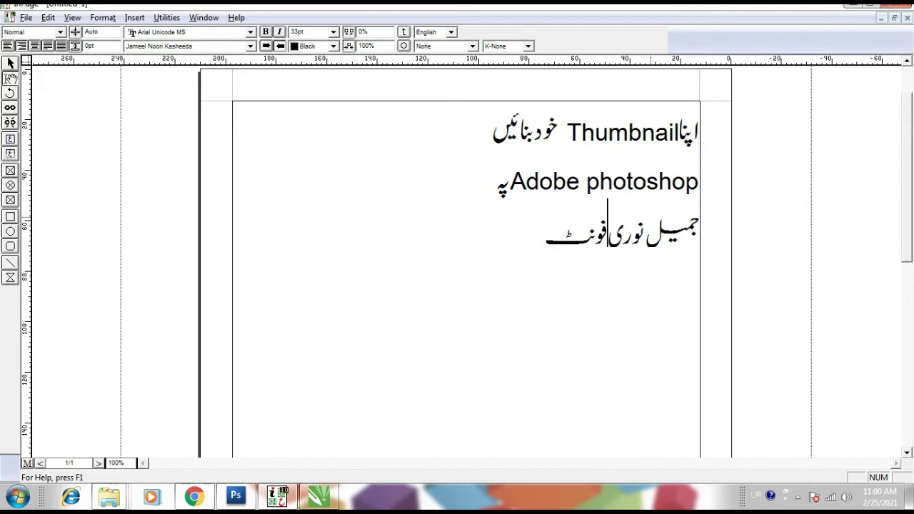
pyautogui.write(' کشیدہ')
# Add a fourth line beginning with 'تھمبنیل'.
pyautogui.moveTo(438, 243); pyautogui.dragTo(747, 261)
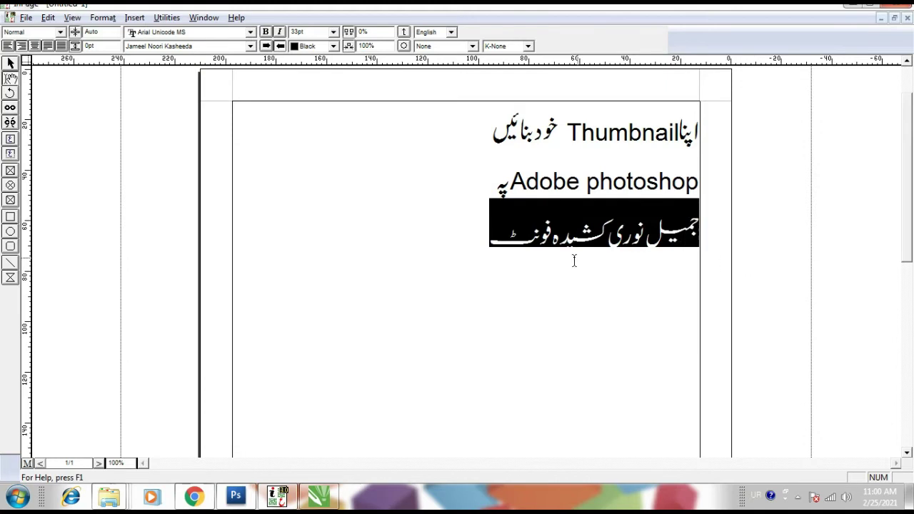
pyautogui.click(464, 239)
pyautogui.press('Return')
pyautogui.write('تھمبنیل')
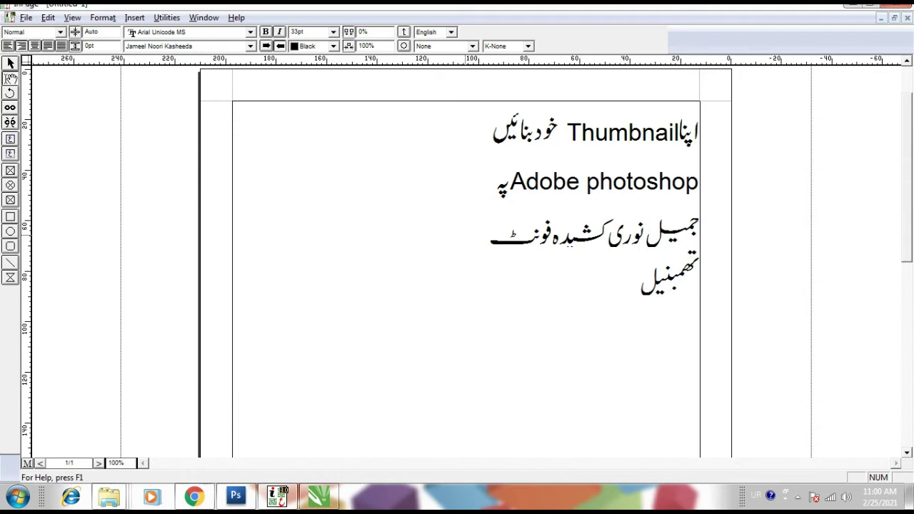
pyautogui.press('BackSpace')
pyautogui.press('BackSpace')
pyautogui.press('BackSpace')
pyautogui.press('BackSpace')
pyautogui.press('BackSpace')
pyautogui.press('BackSpace')
pyautogui.press('BackSpace')
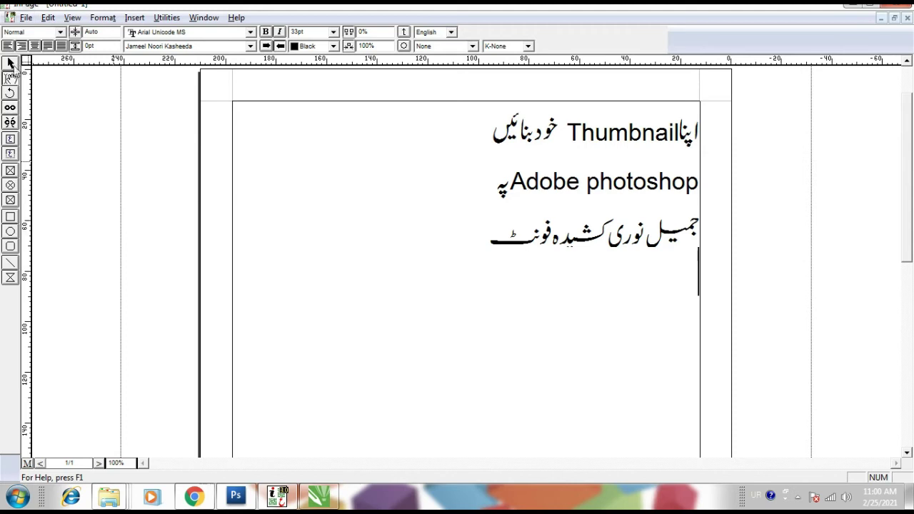
pyautogui.hotkey('alt', 'f')
pyautogui.click(10, 63)
pyautogui.rightClick(266, 163)
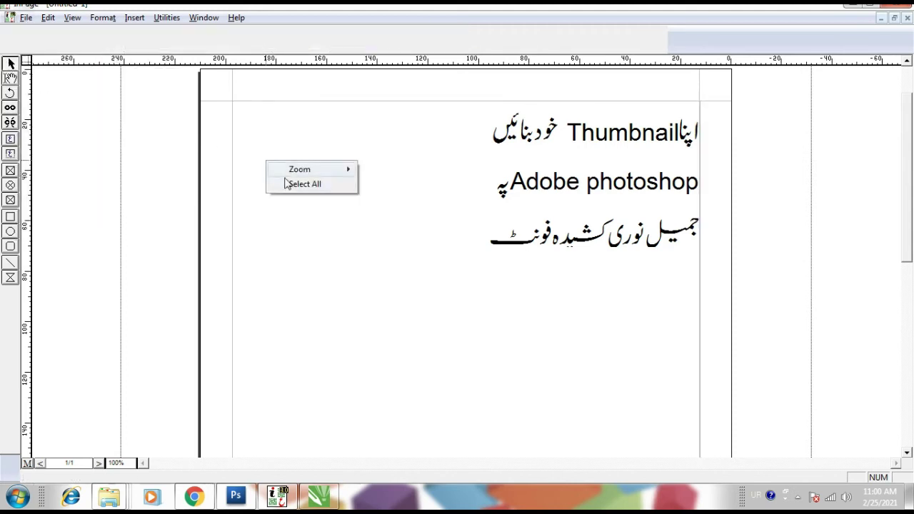
pyautogui.rightClick(286, 181)
pyautogui.click(325, 242)
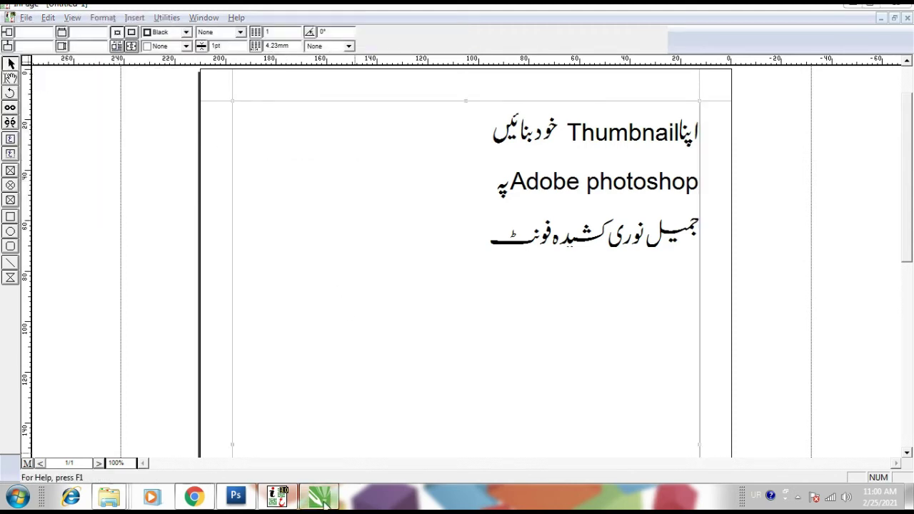
pyautogui.click(319, 497)
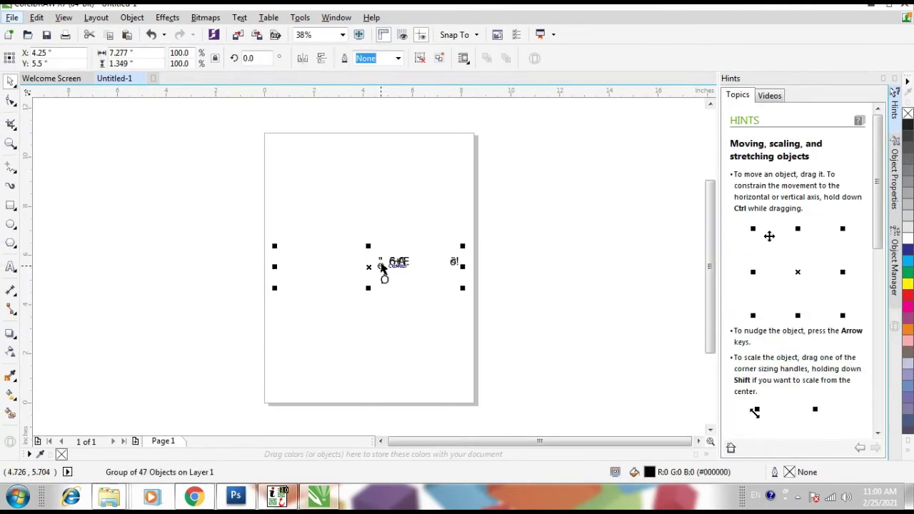
pyautogui.press('z')
pyautogui.moveTo(224, 231); pyautogui.dragTo(478, 312)
pyautogui.press('space')
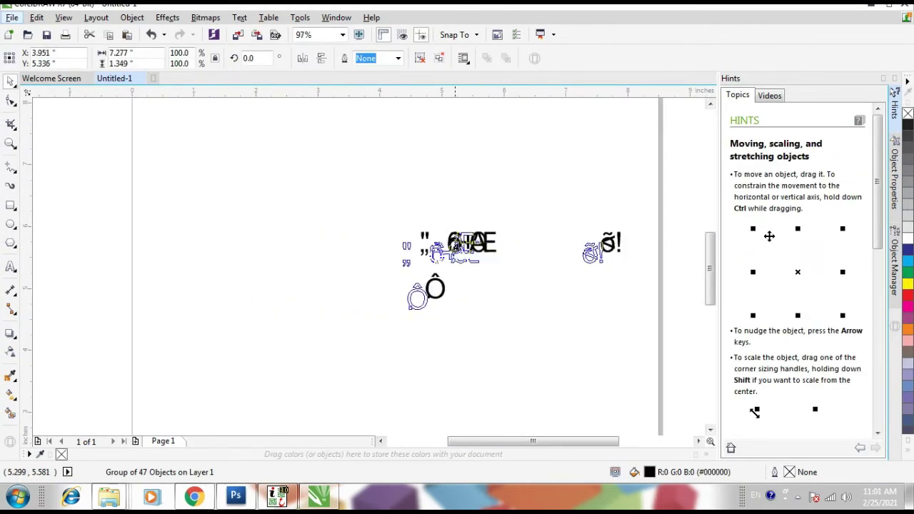
pyautogui.moveTo(460, 251); pyautogui.dragTo(455, 250)
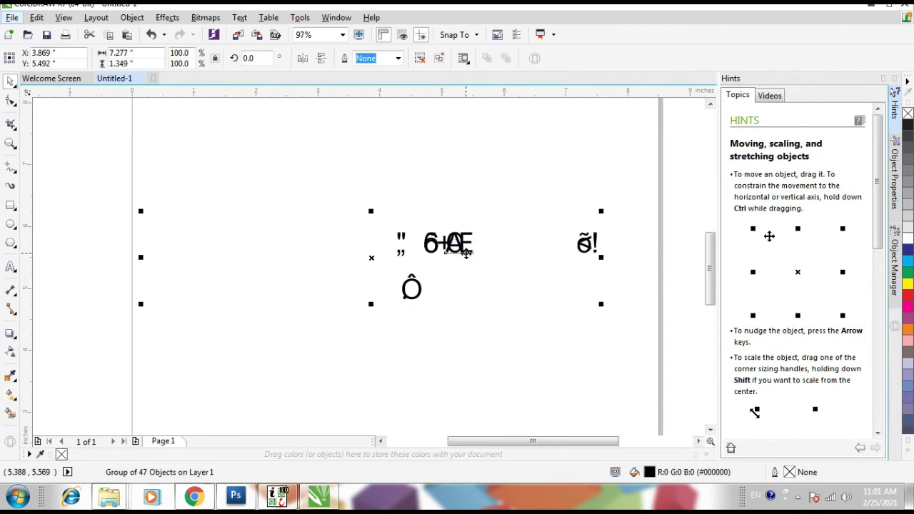
pyautogui.press('Delete')
pyautogui.click(276, 496)
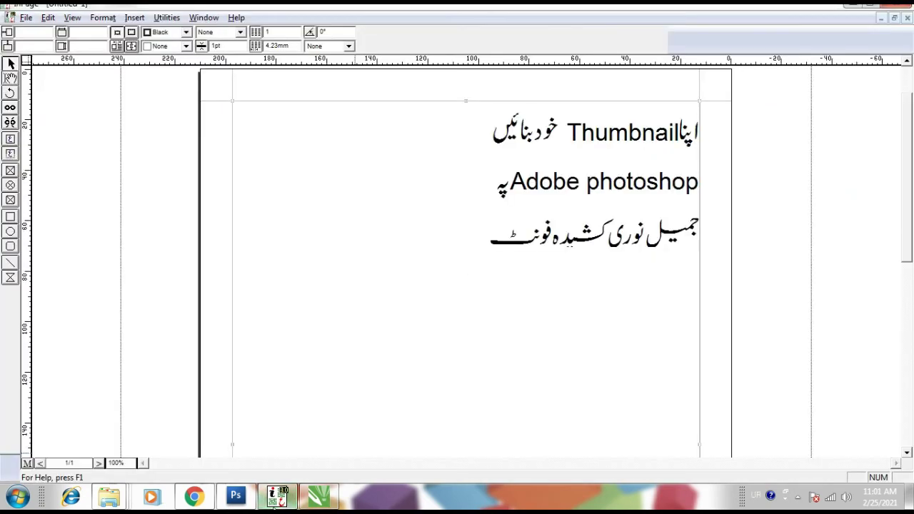
# Export the InPage text as an EPS picture named 'A' on the Desktop.
pyautogui.click(25, 17)
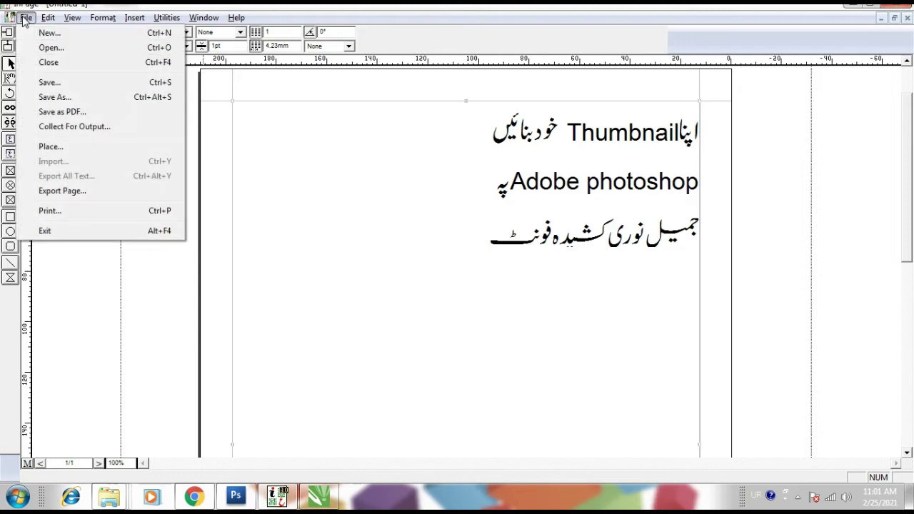
pyautogui.click(114, 191)
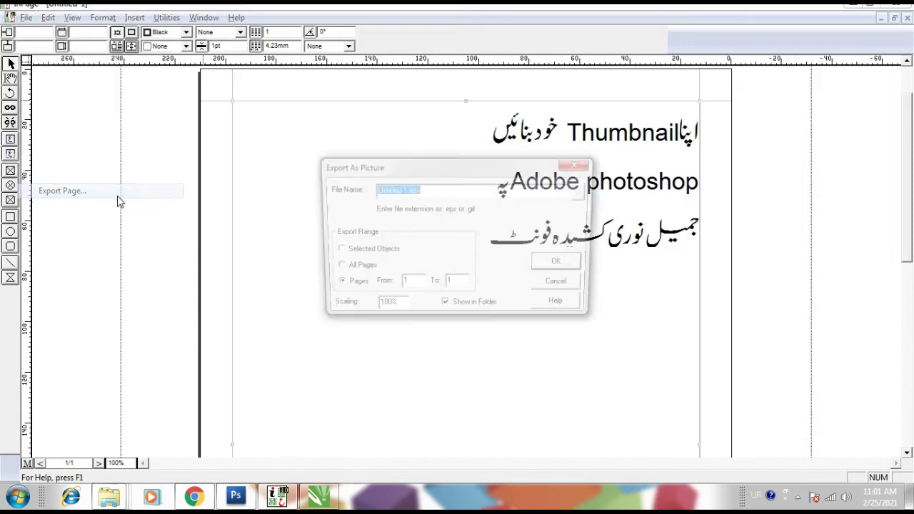
pyautogui.click(498, 192)
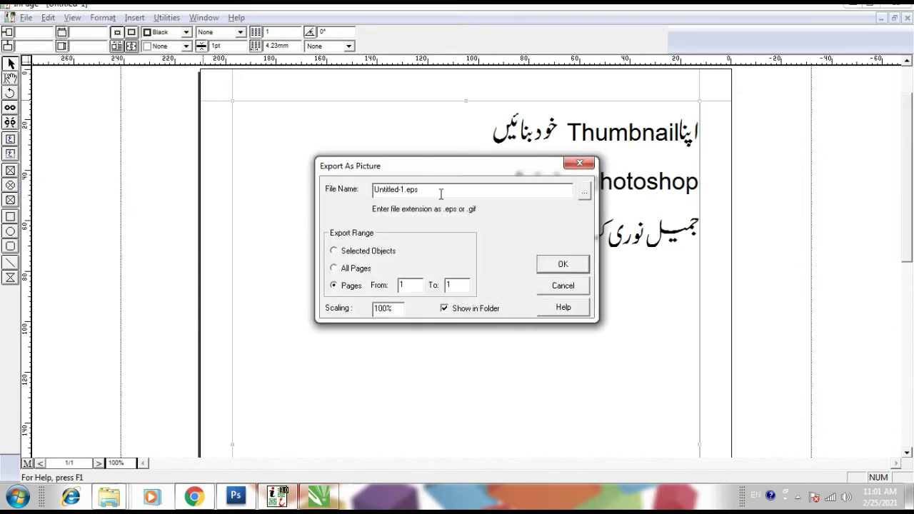
pyautogui.click(584, 192)
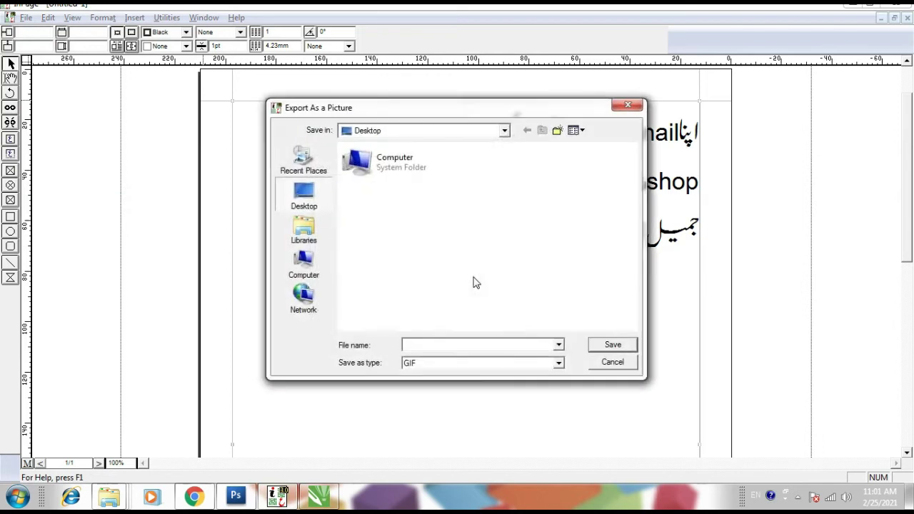
pyautogui.click(412, 364)
pyautogui.click(412, 384)
pyautogui.click(434, 345)
pyautogui.write('A')
pyautogui.click(617, 345)
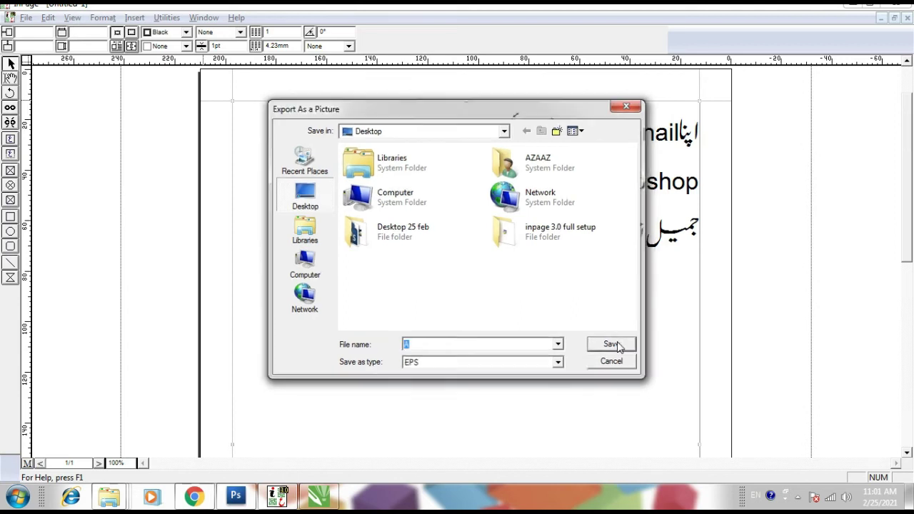
pyautogui.click(560, 265)
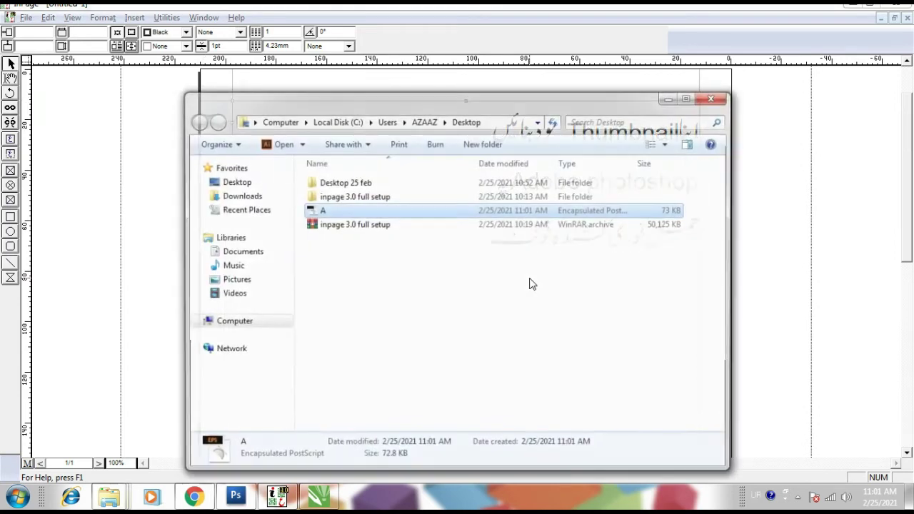
pyautogui.press('super+d')
# Import A.eps into CorelDRAW as curves and ungroup it with Ctrl+U.
pyautogui.click(34, 370)
pyautogui.moveTo(34, 370); pyautogui.dragTo(339, 293)
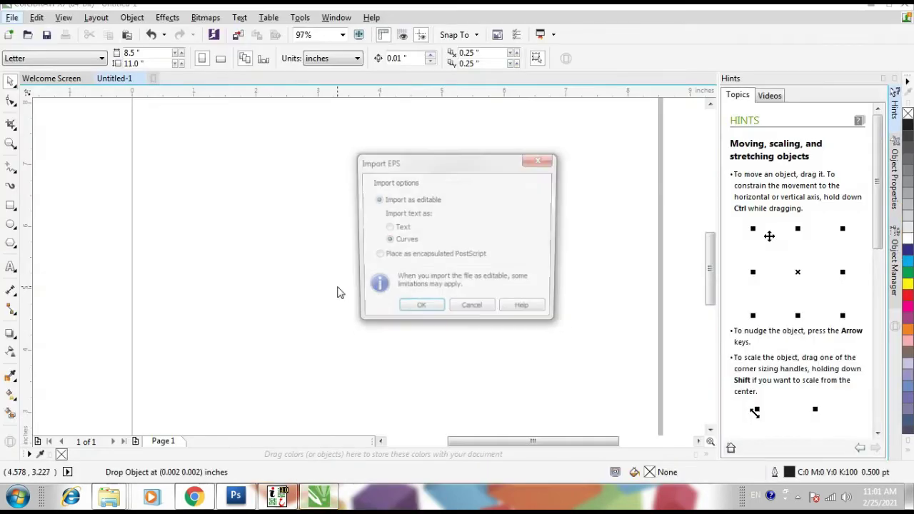
pyautogui.click(436, 309)
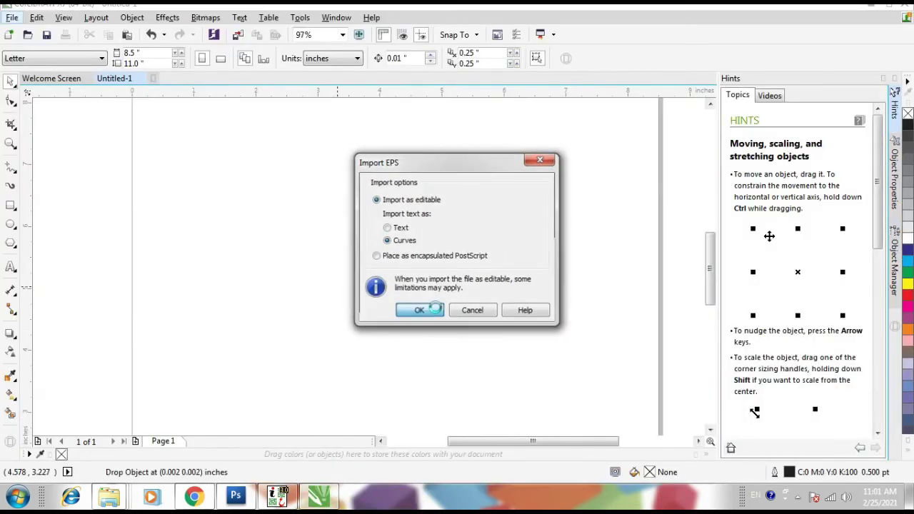
pyautogui.click(251, 193)
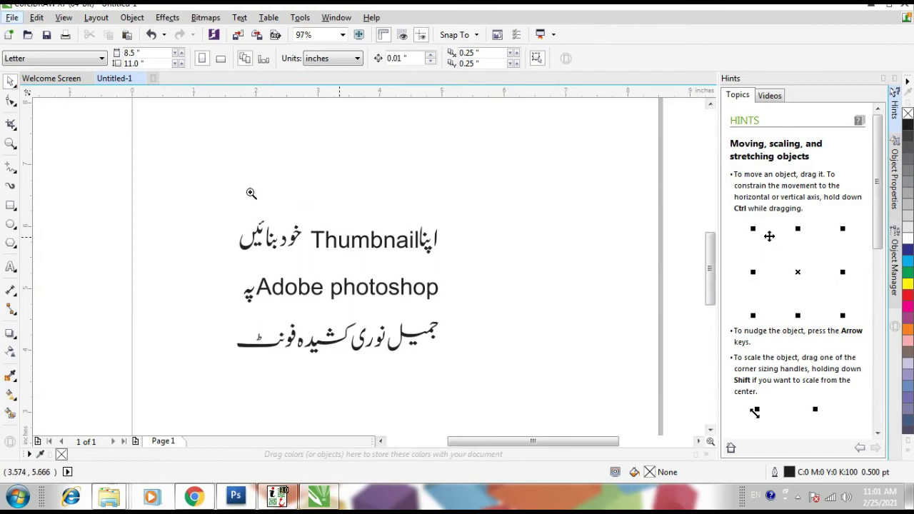
pyautogui.scroll(2, 487, 321)
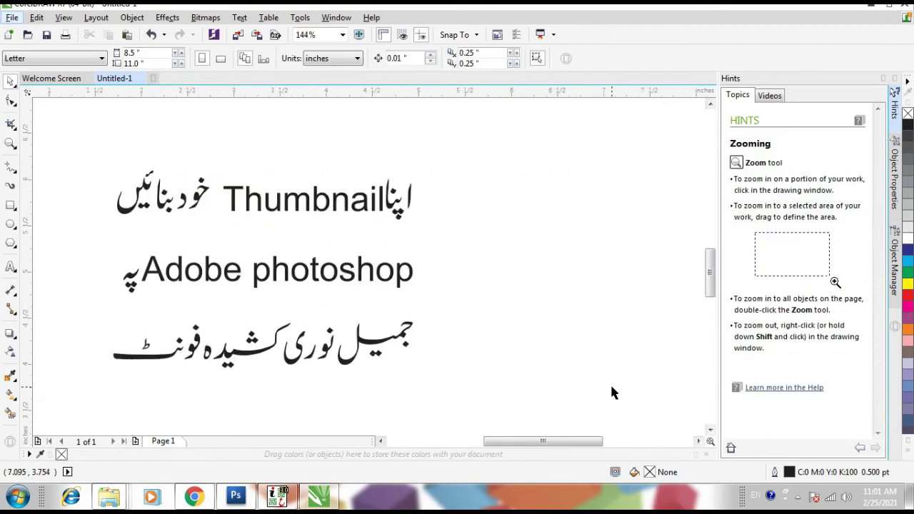
pyautogui.click(203, 202)
pyautogui.hotkey('ctrl', 'u')
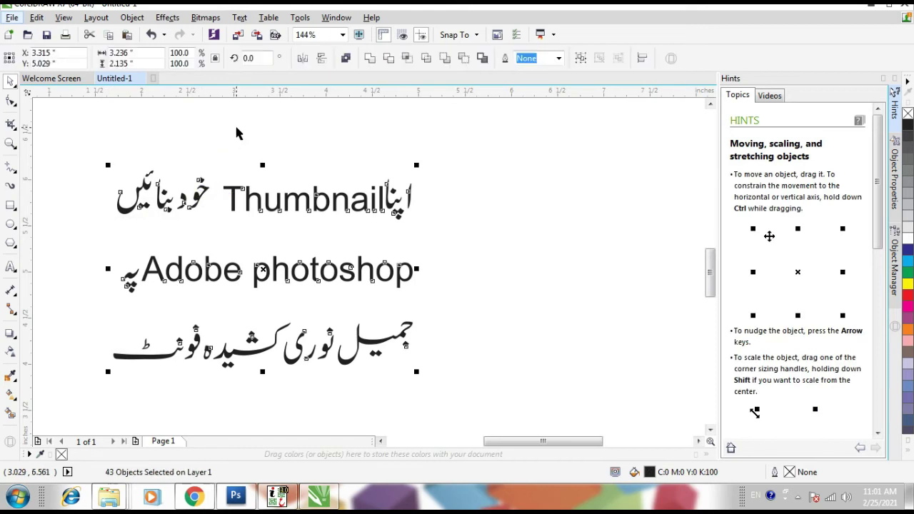
# Delete the words Thumbnail, Adobe photoshop and پہ from the imported text.
pyautogui.moveTo(221, 158); pyautogui.dragTo(100, 249)
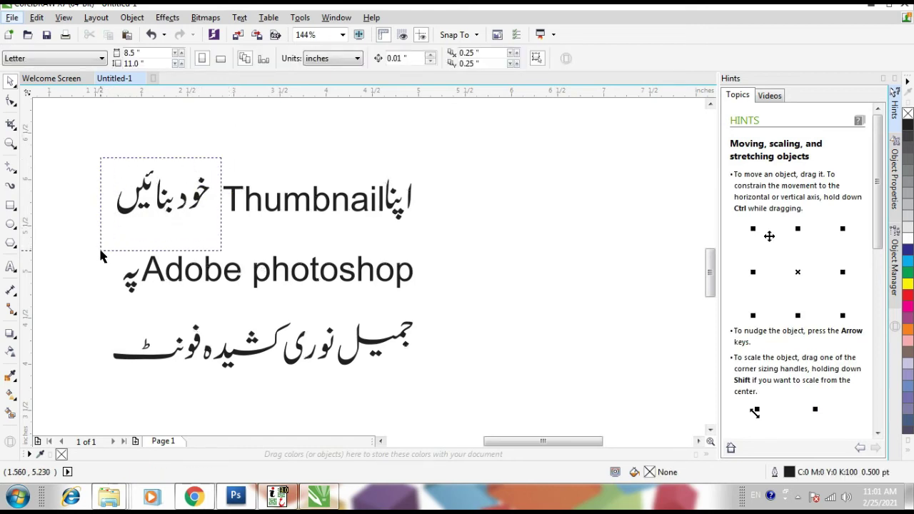
pyautogui.scroll(3, 194, 198)
pyautogui.moveTo(210, 213); pyautogui.dragTo(227, 228)
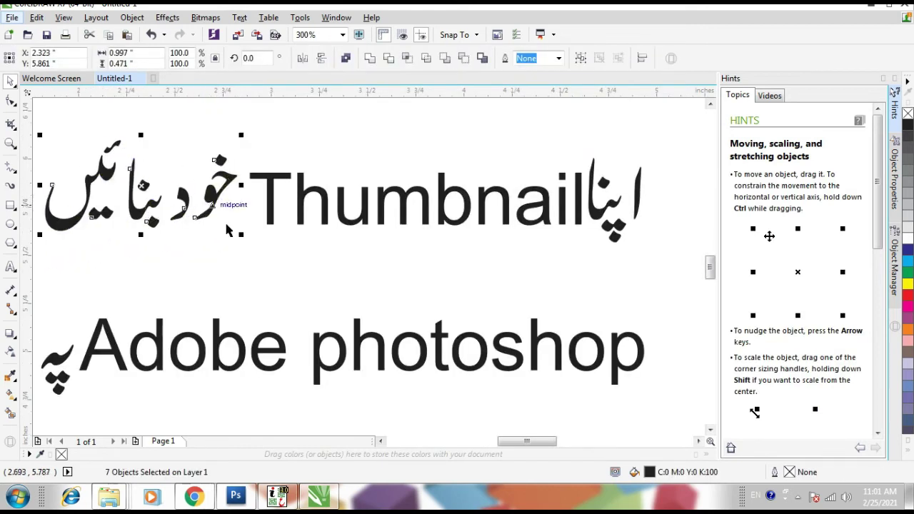
pyautogui.click(549, 227)
pyautogui.click(270, 156)
pyautogui.moveTo(239, 143)
pyautogui.mouseDown()
pyautogui.moveTo(594, 271)
pyautogui.moveTo(334, 347)
pyautogui.mouseUp()
pyautogui.press('Delete')
pyautogui.scroll(-2, 544, 275)
pyautogui.click(312, 347)
pyautogui.press('Delete')
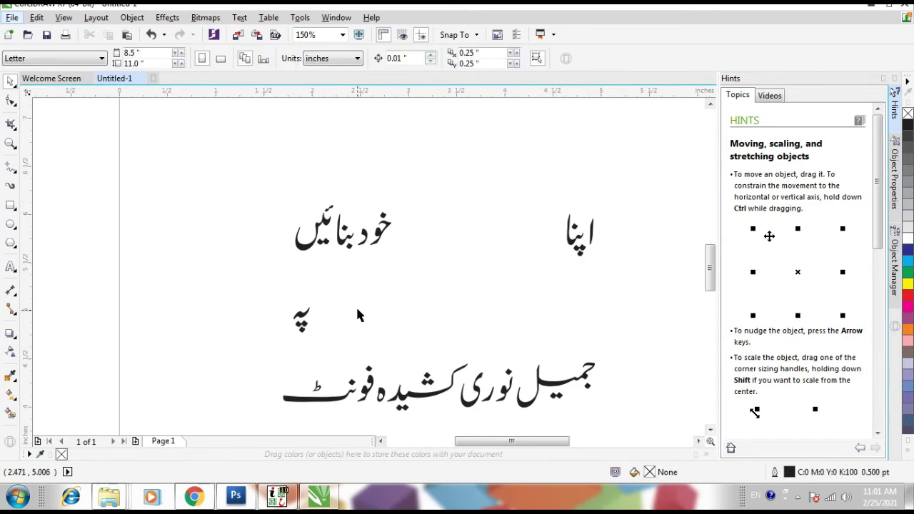
pyautogui.click(279, 334)
pyautogui.press('Delete')
# Move the bottom Urdu line up and enlarge the word جمیل.
pyautogui.click(505, 375)
pyautogui.moveTo(506, 375); pyautogui.dragTo(505, 343)
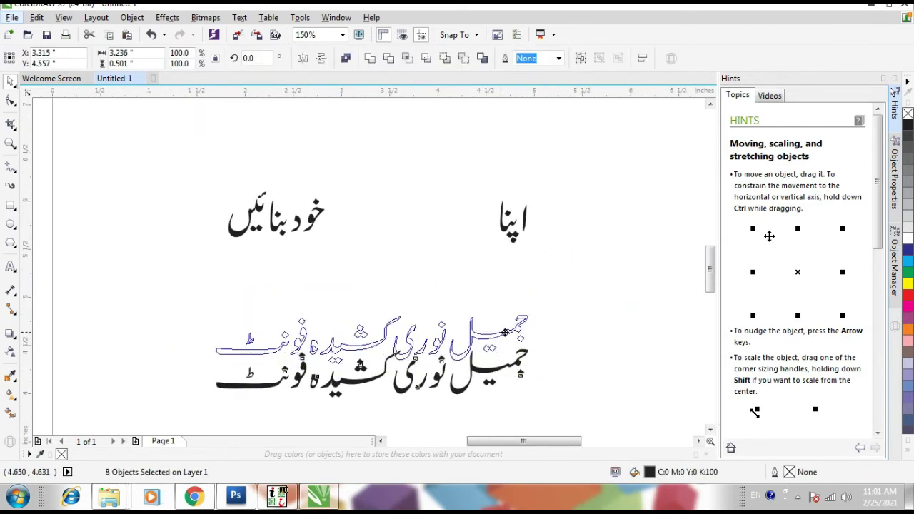
pyautogui.click(496, 384)
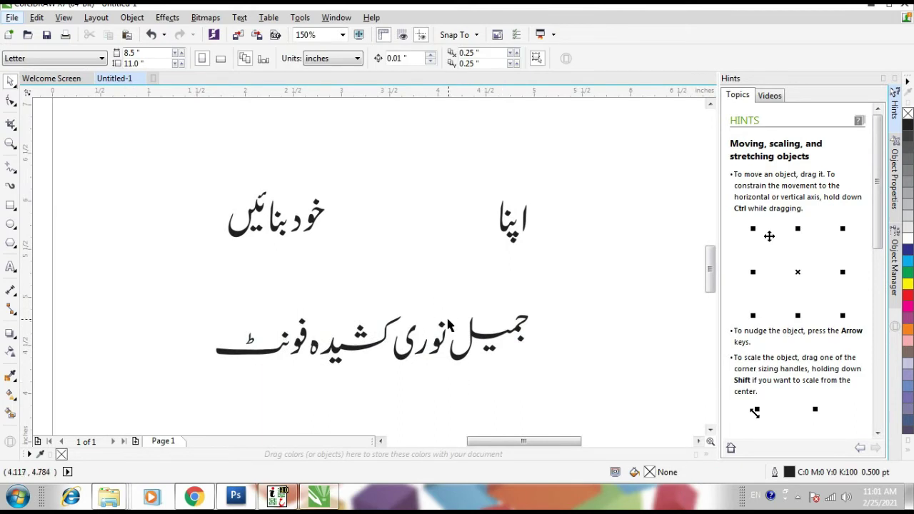
pyautogui.moveTo(568, 300)
pyautogui.mouseDown()
pyautogui.moveTo(436, 379)
pyautogui.moveTo(350, 316)
pyautogui.mouseUp()
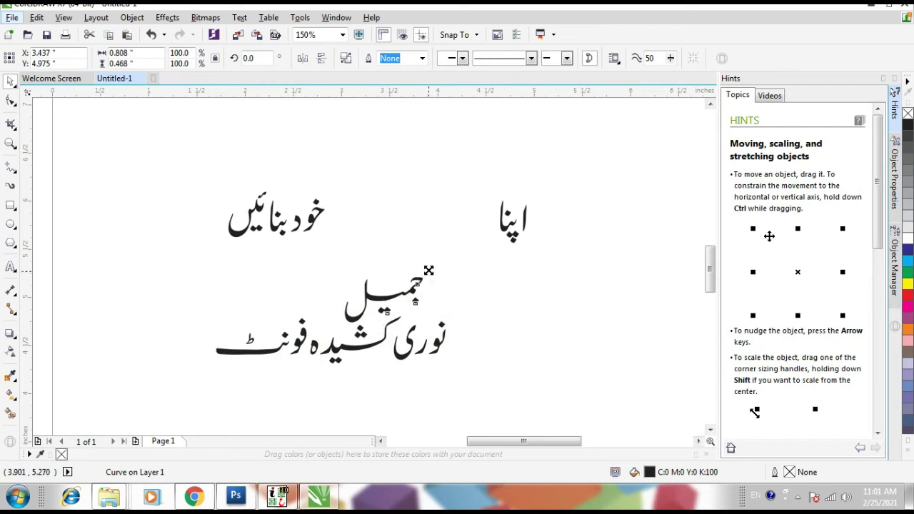
pyautogui.moveTo(428, 270); pyautogui.dragTo(444, 263)
pyautogui.click(235, 321)
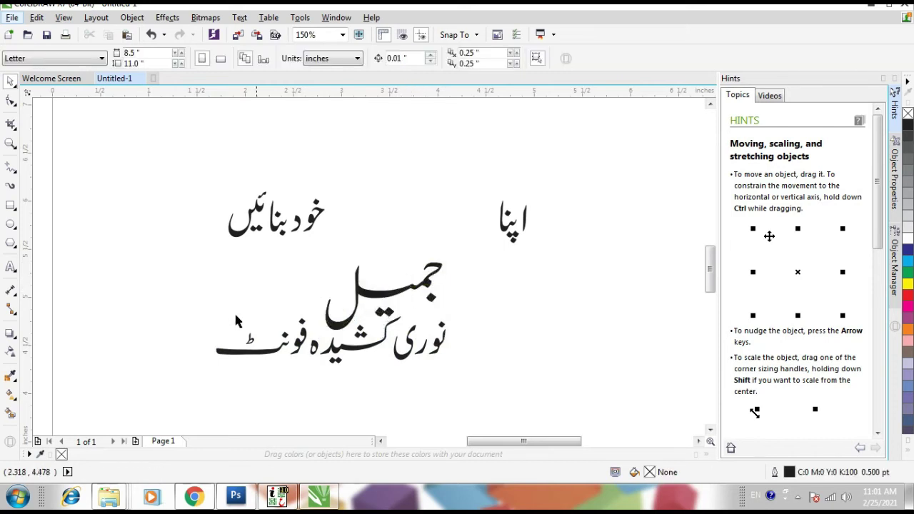
# Place فونٹ above جمیل and select all the remaining Urdu text.
pyautogui.moveTo(214, 307)
pyautogui.mouseDown()
pyautogui.moveTo(308, 367)
pyautogui.moveTo(414, 372)
pyautogui.moveTo(434, 249)
pyautogui.moveTo(394, 272)
pyautogui.mouseUp()
pyautogui.press('z')
pyautogui.moveTo(170, 187); pyautogui.dragTo(584, 382)
pyautogui.press('space')
pyautogui.scroll(-3, 302, 216)
pyautogui.moveTo(275, 193); pyautogui.dragTo(576, 391)
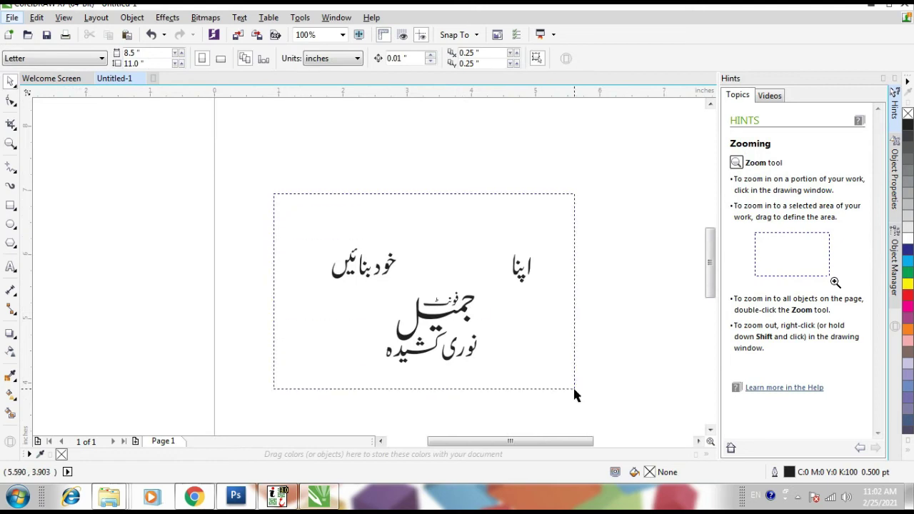
pyautogui.hotkey('ctrl', 'e')
# Export the selected text to the Desktop as EPS file '12'.
pyautogui.click(408, 300)
pyautogui.scroll(-8, 350, 84)
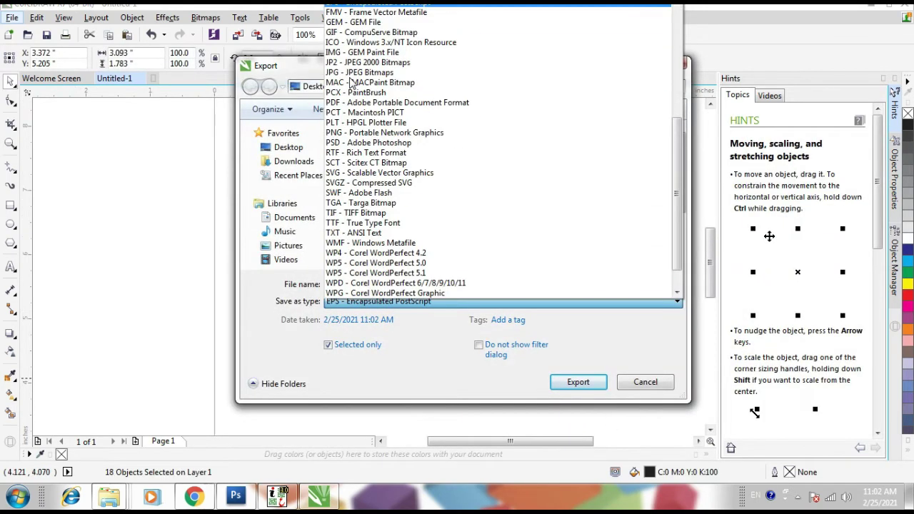
pyautogui.press('Escape')
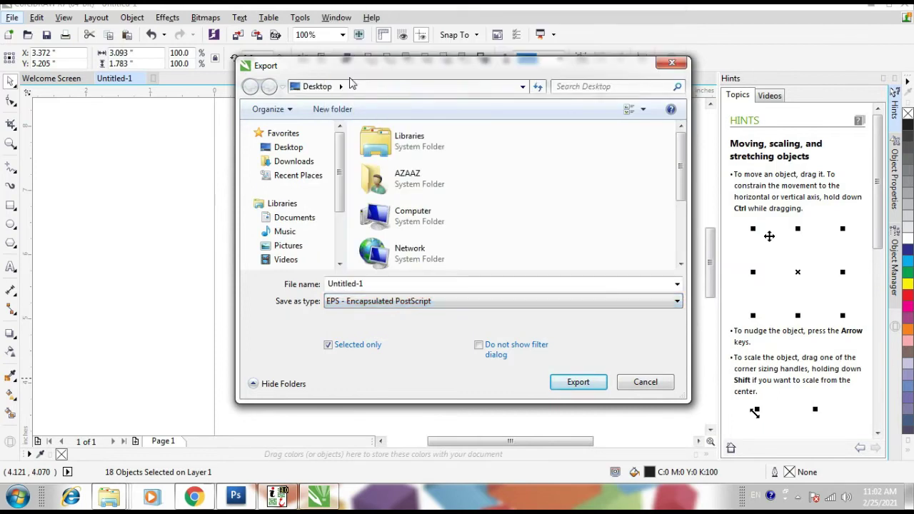
pyautogui.moveTo(529, 72); pyautogui.dragTo(484, 130)
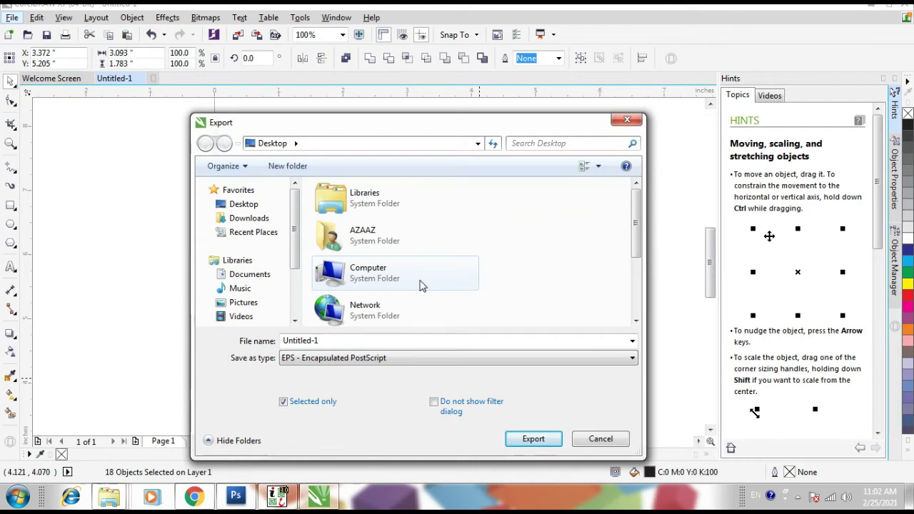
pyautogui.doubleClick(325, 339)
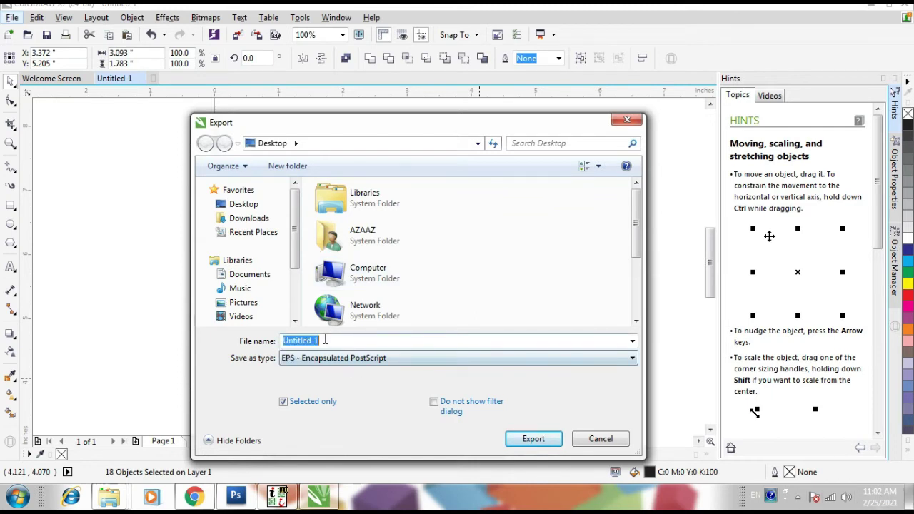
pyautogui.write('12')
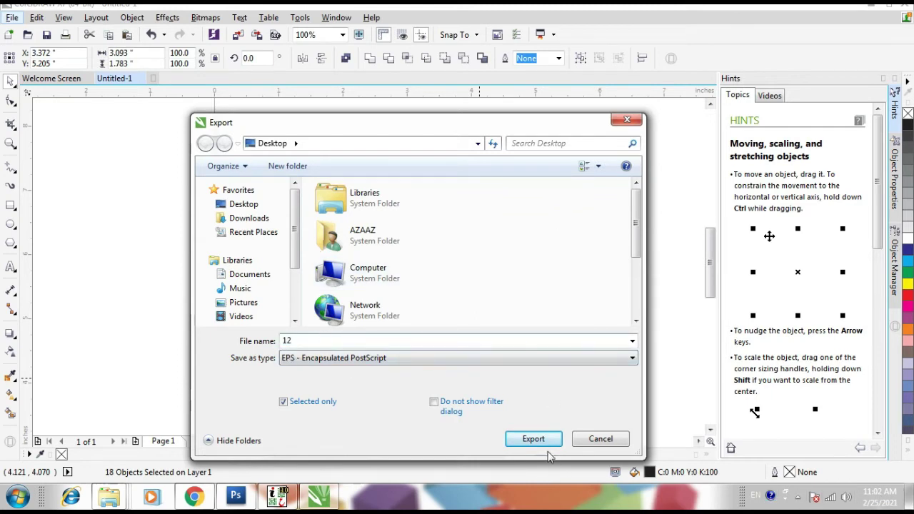
pyautogui.click(510, 441)
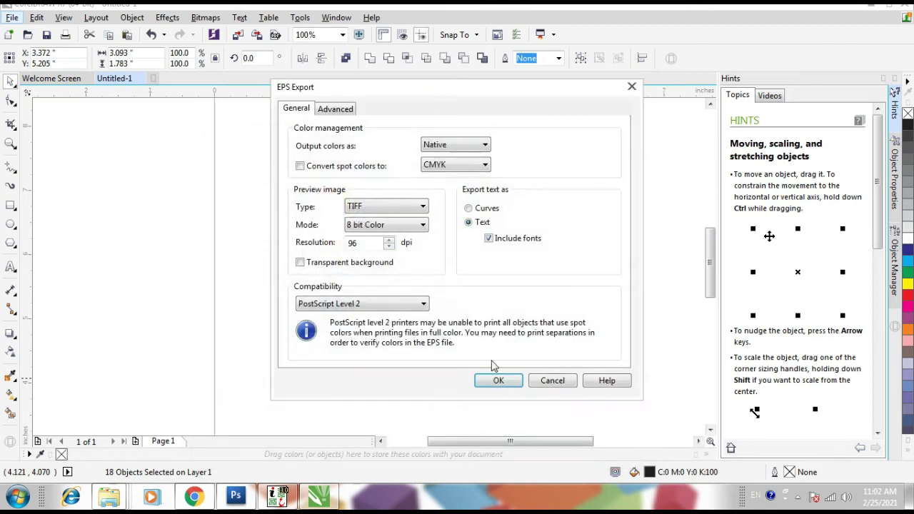
pyautogui.click(495, 380)
pyautogui.click(236, 495)
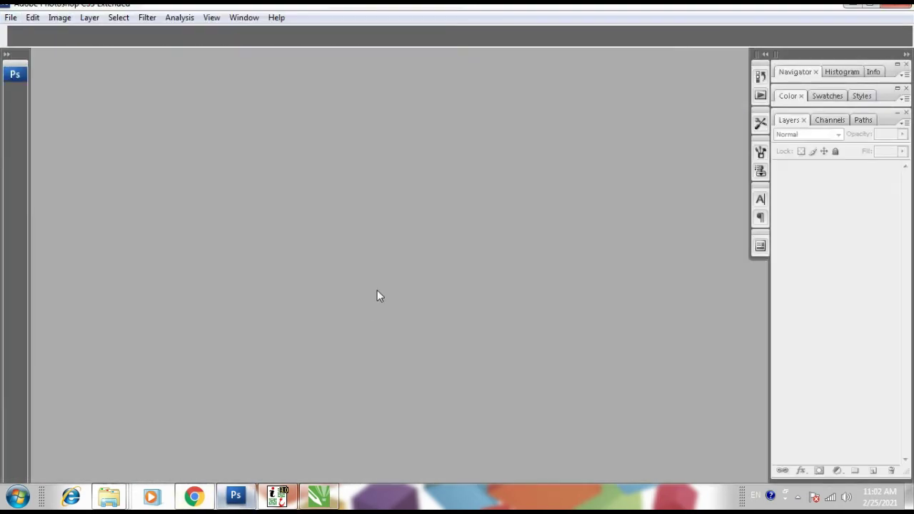
# Search Google for 'youtube thumbnail size' to find the 1280x720 recommendation.
pyautogui.click(193, 495)
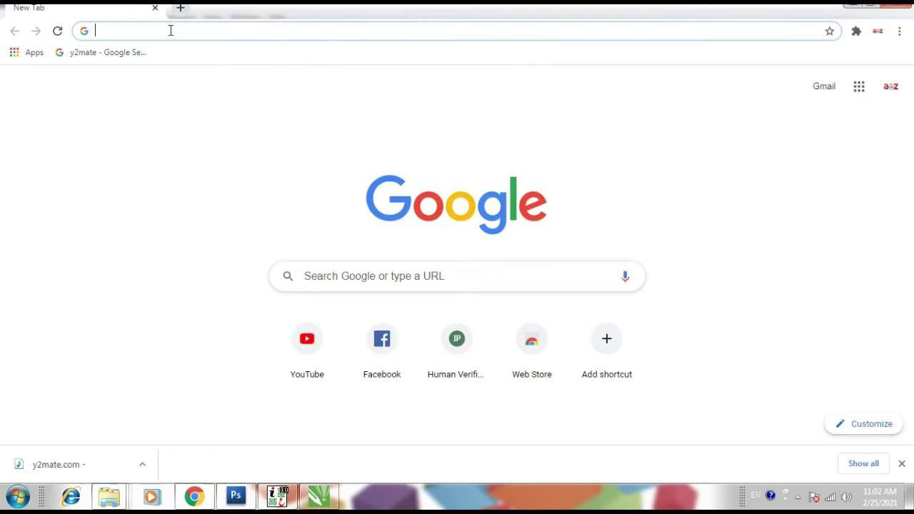
pyautogui.write('youtube nu')
pyautogui.press('BackSpace')
pyautogui.press('BackSpace')
pyautogui.write('thumnba')
pyautogui.press('BackSpace')
pyautogui.press('BackSpace')
pyautogui.press('Down')
pyautogui.press('Return')
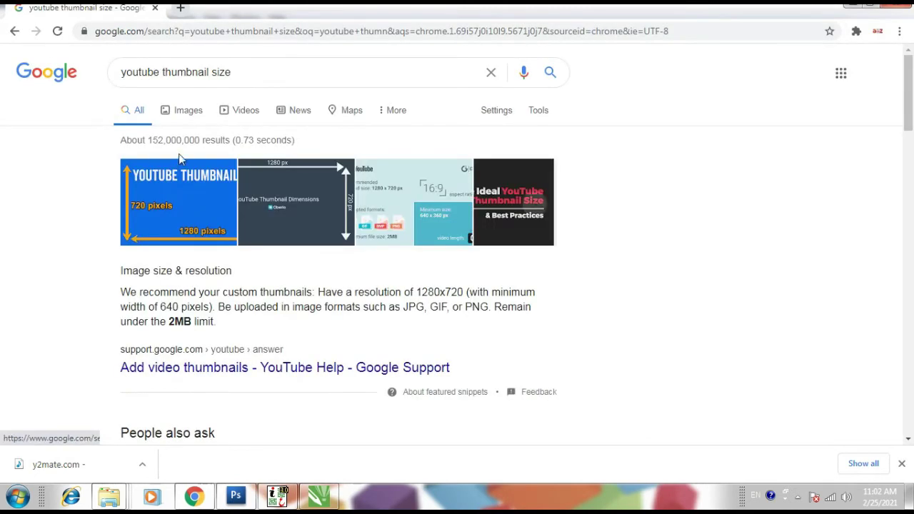
pyautogui.click(180, 246)
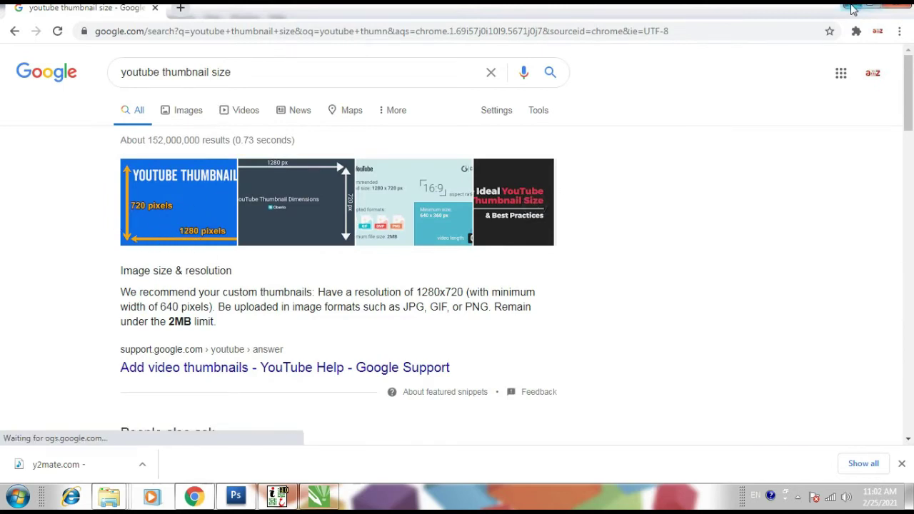
pyautogui.hotkey('ctrl', 'n')
# Create a new 1280x720 Photoshop document at 150 pixels/cm resolution.
pyautogui.doubleClick(406, 172)
pyautogui.write('72')
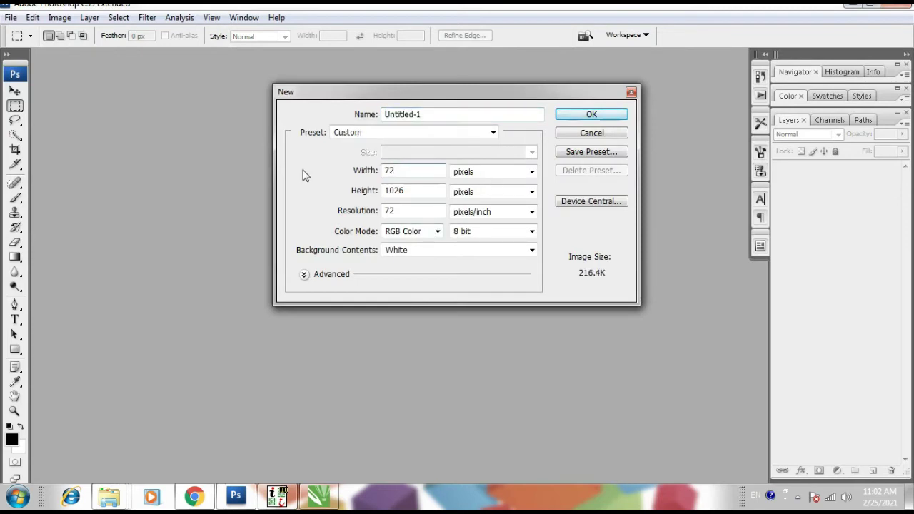
pyautogui.write('0')
pyautogui.moveTo(416, 174); pyautogui.dragTo(322, 178)
pyautogui.write('1280')
pyautogui.press('Tab')
pyautogui.press('Tab')
pyautogui.write('720')
pyautogui.press('Tab')
pyautogui.press('Tab')
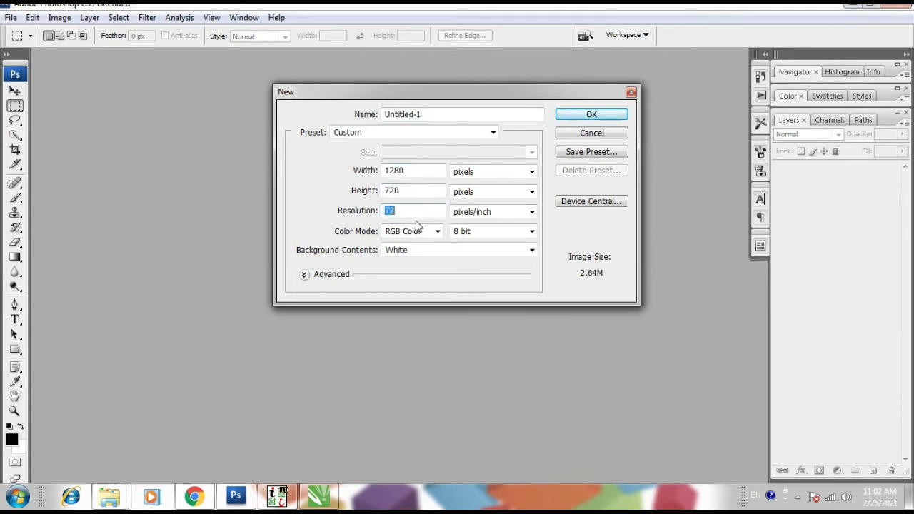
pyautogui.click(501, 214)
pyautogui.click(493, 237)
pyautogui.click(494, 174)
pyautogui.click(335, 214)
pyautogui.write('150')
pyautogui.press('Return')
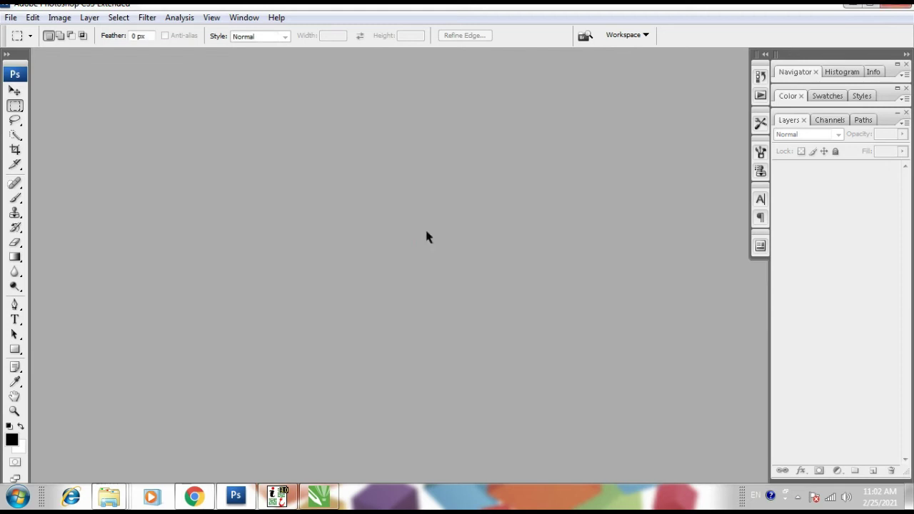
# Maximize the canvas window at 50% zoom and open the Place dialog.
pyautogui.hotkey('ctrl', '-')
pyautogui.hotkey('ctrl', '-')
pyautogui.press('z')
pyautogui.rightClick(363, 223)
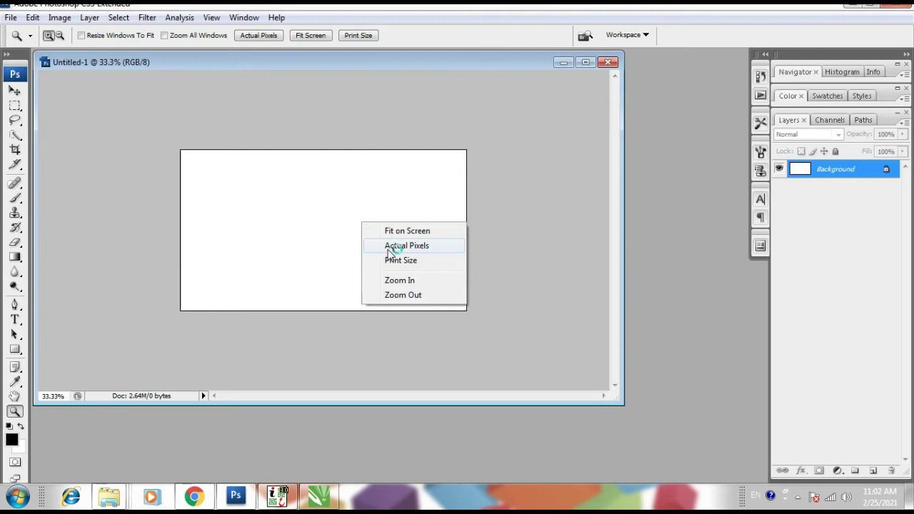
pyautogui.click(389, 247)
pyautogui.click(589, 62)
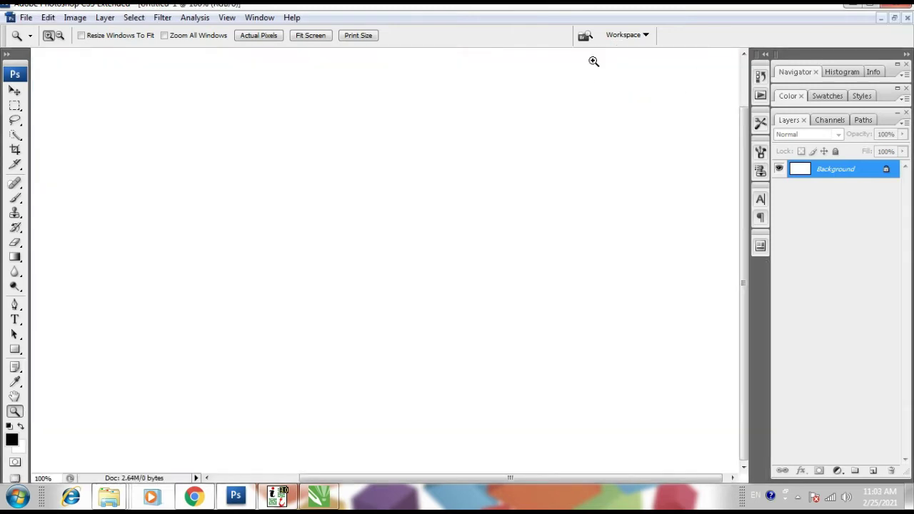
pyautogui.hotkey('ctrl', '-')
pyautogui.hotkey('ctrl', '-')
pyautogui.hotkey('ctrl', '-')
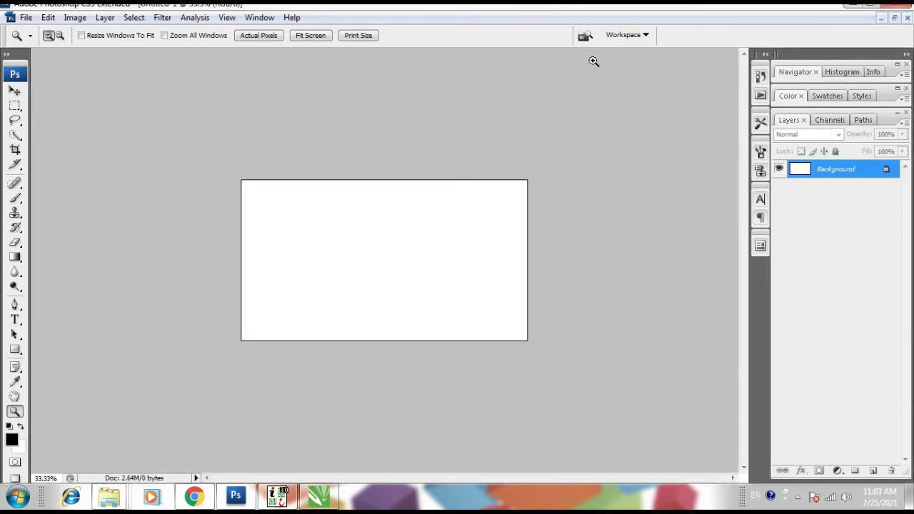
pyautogui.hotkey('ctrl', '+')
pyautogui.hotkey('ctrl', '+')
pyautogui.hotkey('ctrl', '+')
pyautogui.hotkey('ctrl', '+')
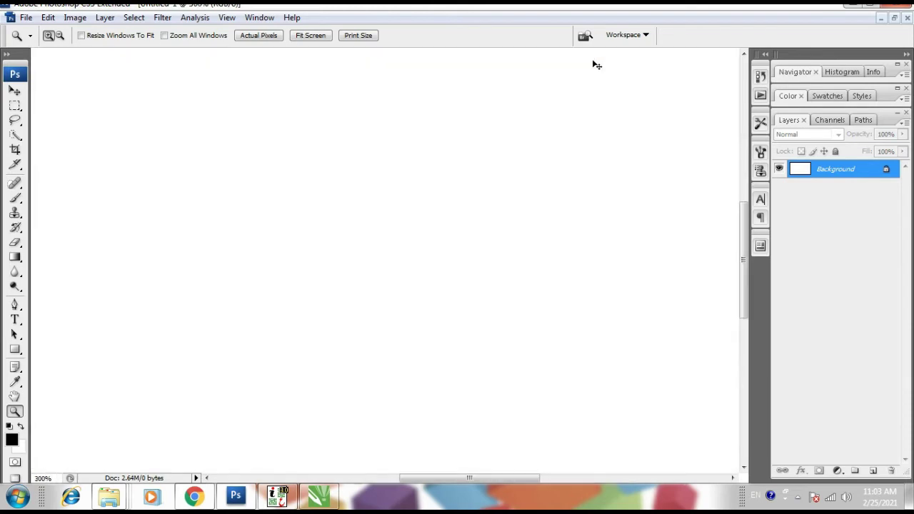
pyautogui.hotkey('ctrl', '-')
pyautogui.hotkey('ctrl', '-')
pyautogui.hotkey('ctrl', '-')
pyautogui.hotkey('ctrl', '+')
pyautogui.hotkey('ctrl', '+')
pyautogui.hotkey('ctrl', '-')
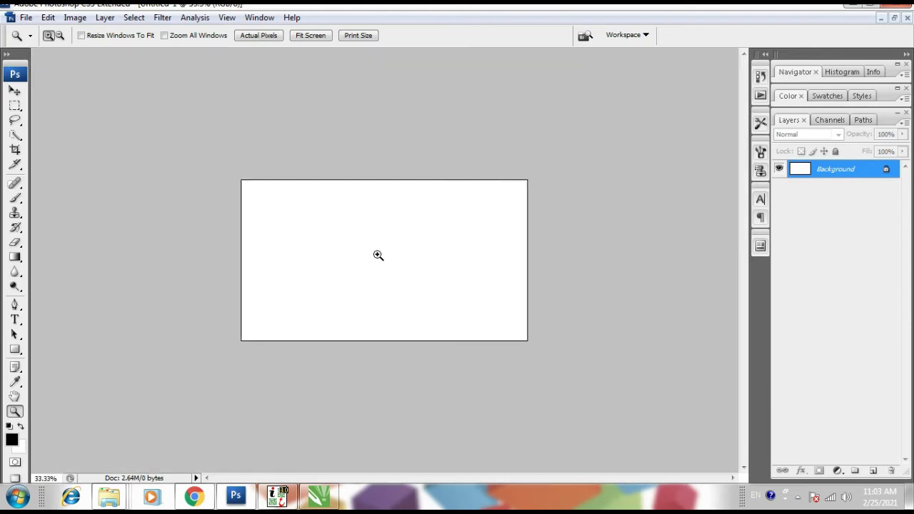
pyautogui.click(378, 255)
pyautogui.hotkey('alt', 'f')
pyautogui.press('Escape')
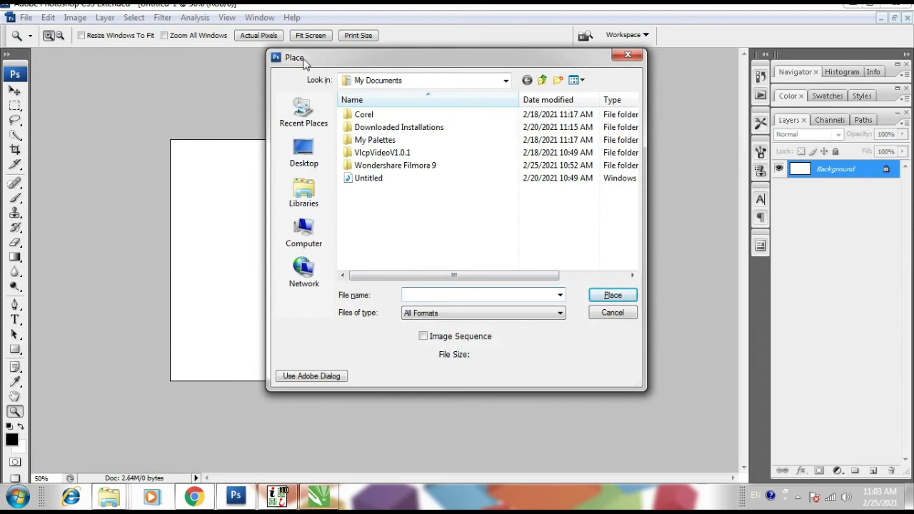
# Place the 12.eps Urdu lettering artwork from the Desktop onto the canvas.
pyautogui.press('Escape')
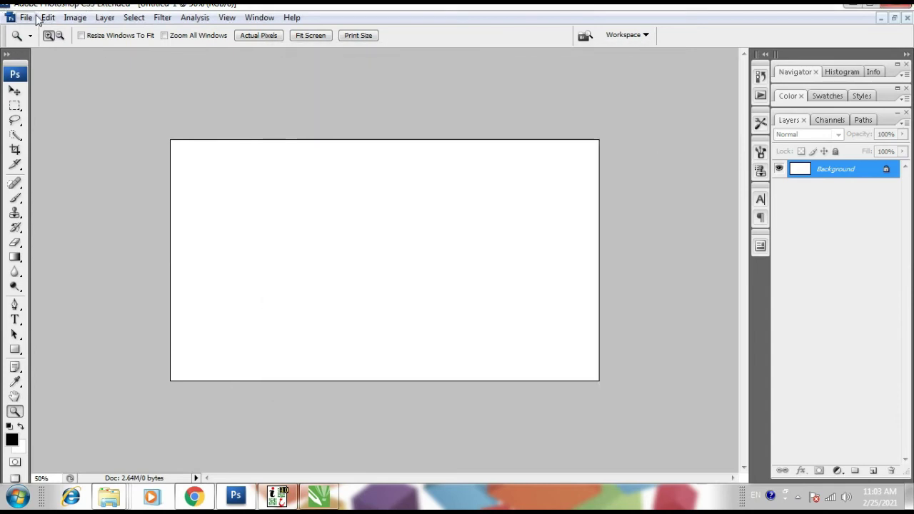
pyautogui.click(25, 17)
pyautogui.click(41, 240)
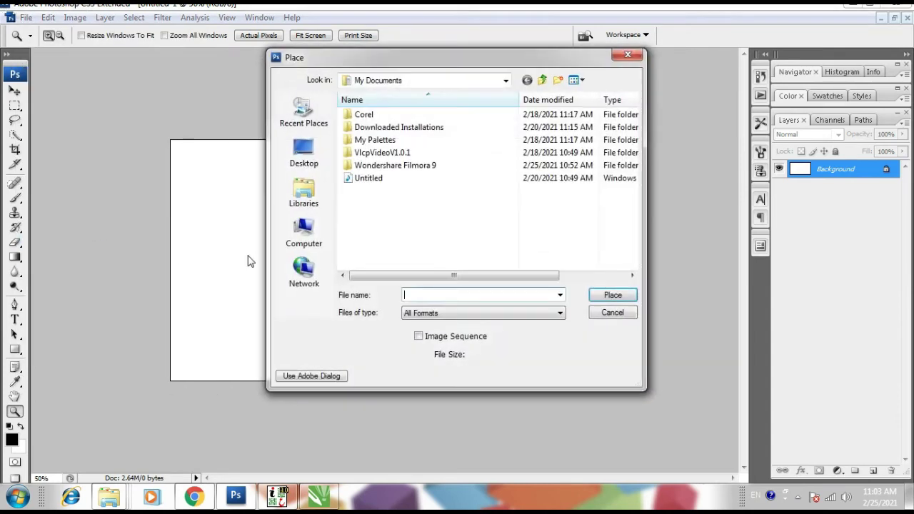
pyautogui.click(304, 154)
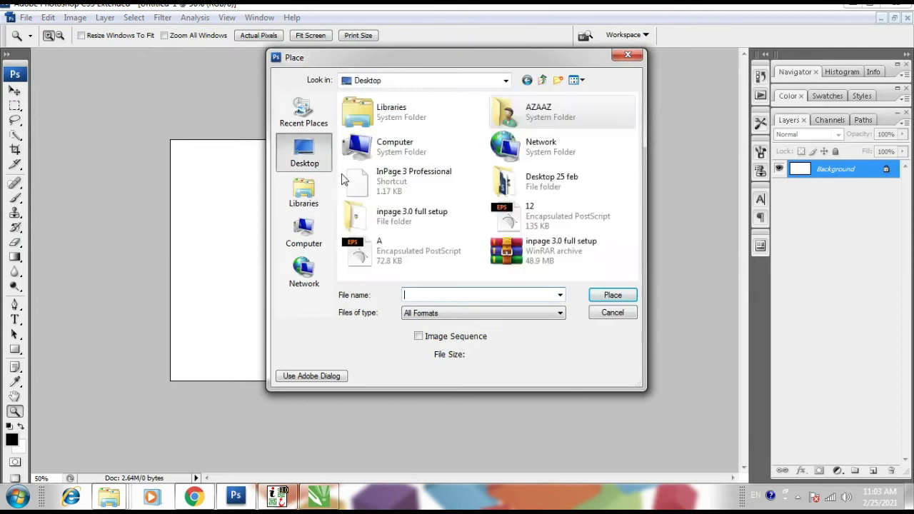
pyautogui.click(505, 221)
pyautogui.doubleClick(505, 221)
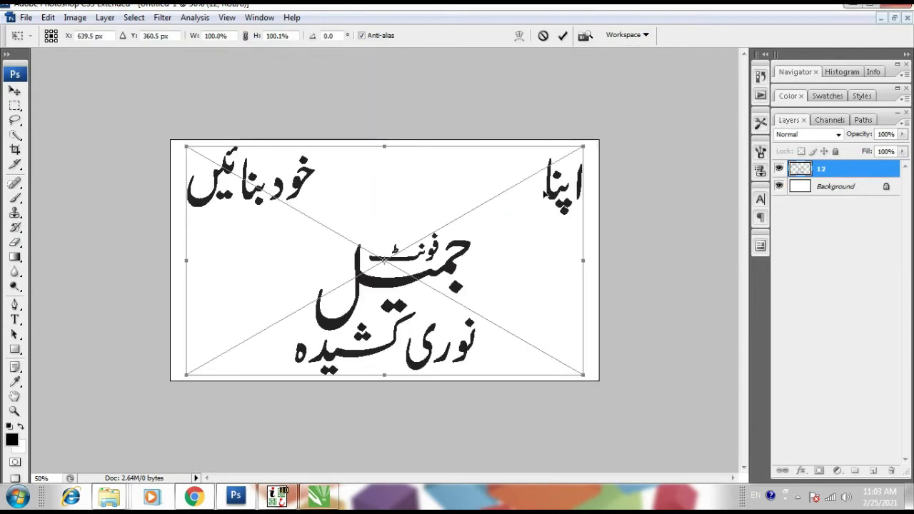
# Shrink the placed artwork slightly, nudge it right and down, and return to the browser.
pyautogui.moveTo(584, 148); pyautogui.dragTo(540, 178)
pyautogui.press('Return')
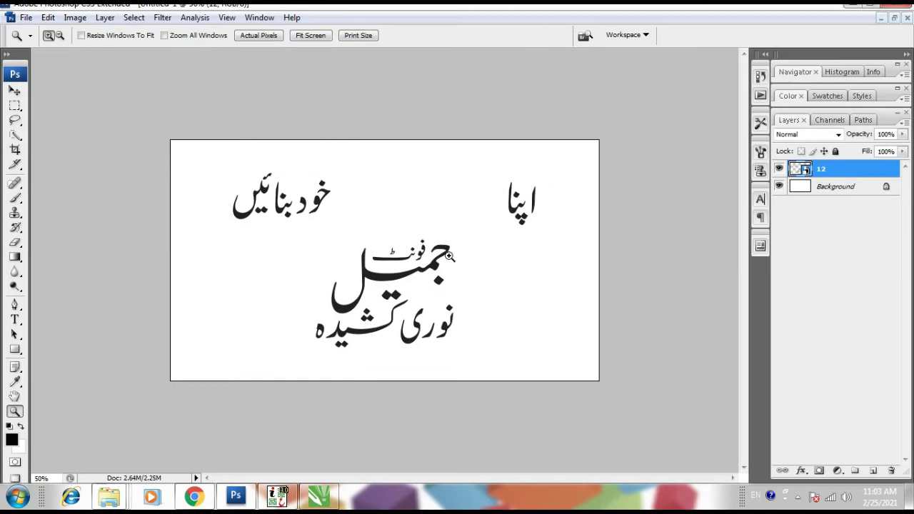
pyautogui.press('v')
pyautogui.moveTo(434, 275); pyautogui.dragTo(435, 281)
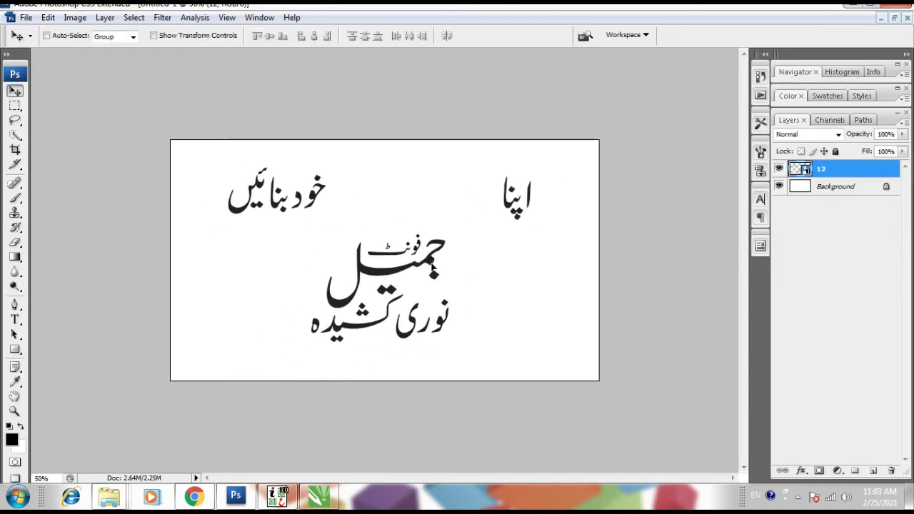
pyautogui.click(194, 496)
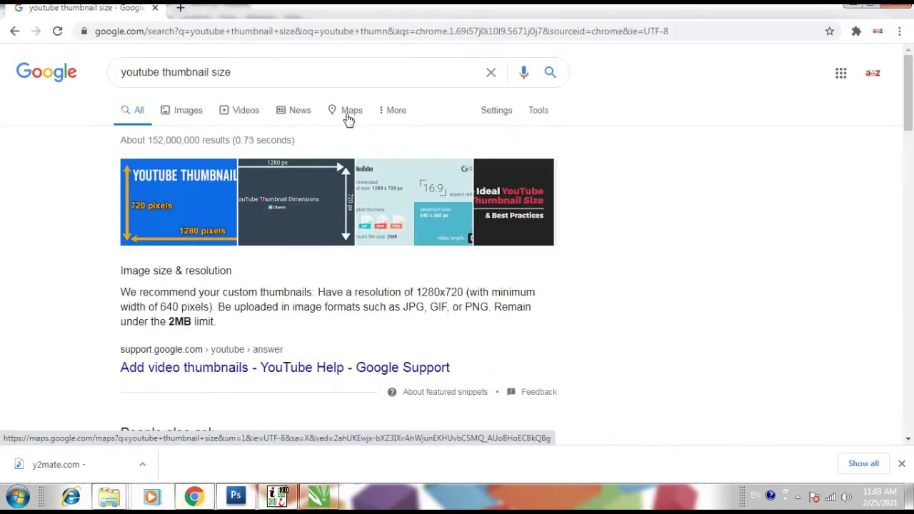
# Search Google Images for 'inpage 3 logo' and save the first logo result to the computer.
pyautogui.hotkey('ctrl', 'a')
pyautogui.write('i')
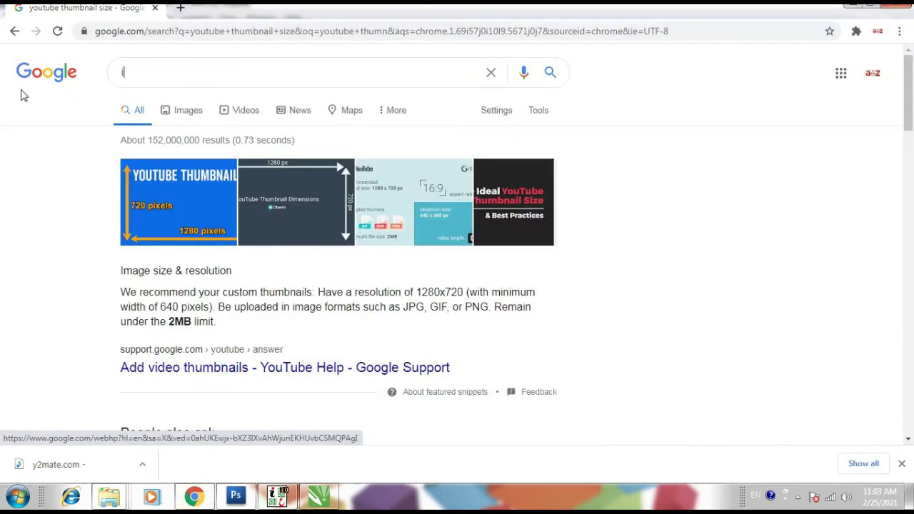
pyautogui.write('npage 3 l')
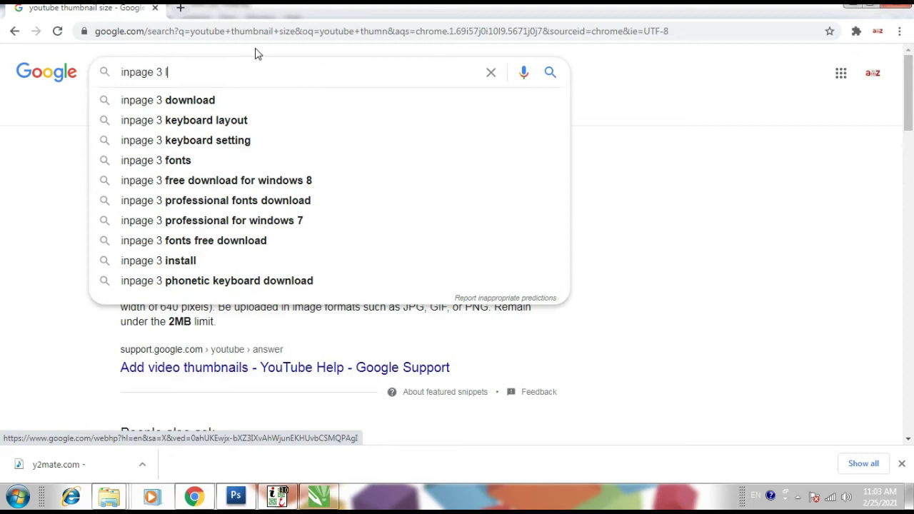
pyautogui.write('ogo')
pyautogui.press('Return')
pyautogui.click(185, 113)
pyautogui.click(89, 231)
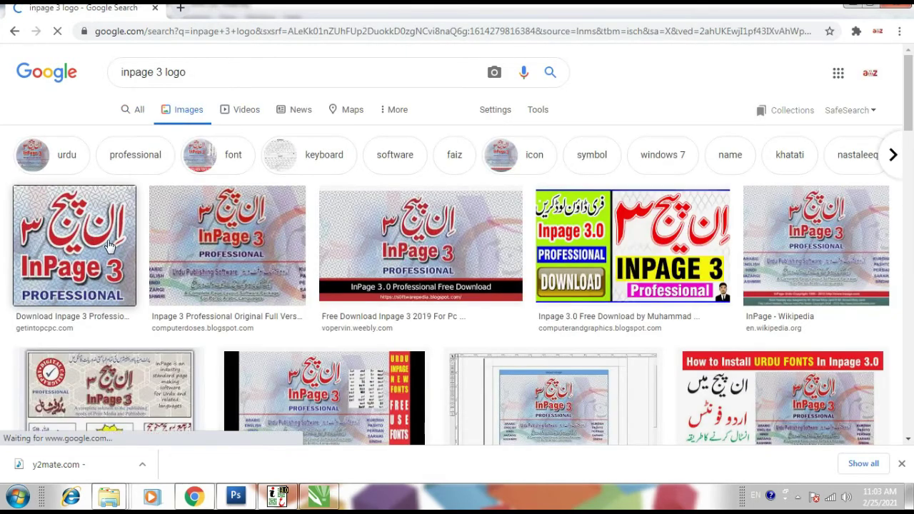
pyautogui.rightClick(669, 183)
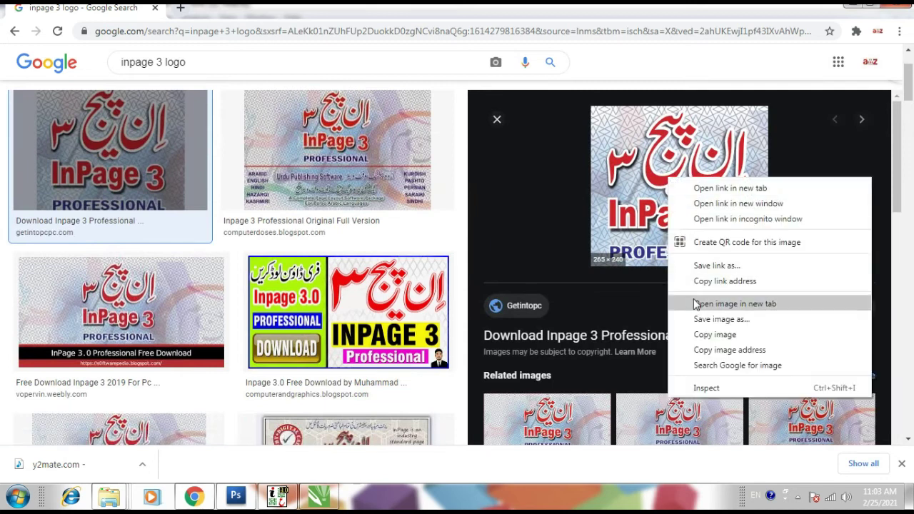
pyautogui.click(698, 314)
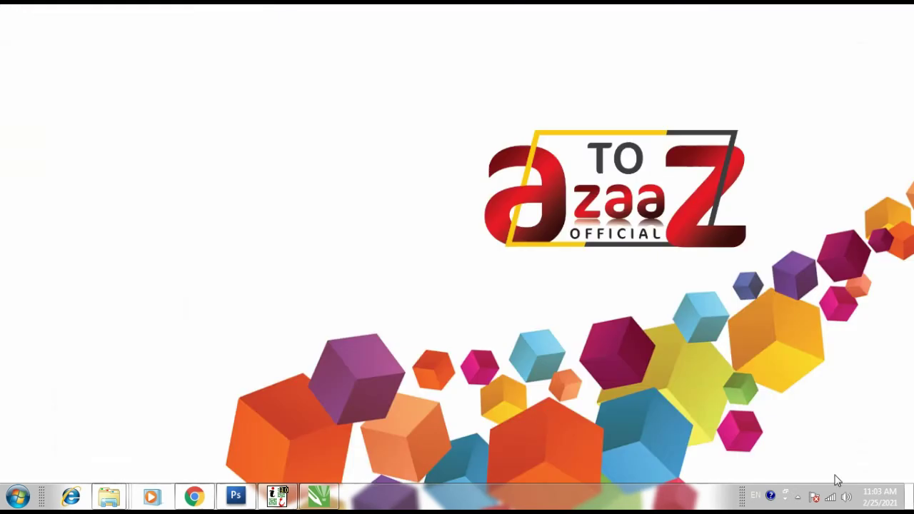
# Open the saved InPage 3 logo in Photoshop beside the thumbnail document.
pyautogui.moveTo(75, 25)
pyautogui.mouseDown()
pyautogui.moveTo(234, 495)
pyautogui.moveTo(383, 287)
pyautogui.mouseUp()
pyautogui.click(894, 17)
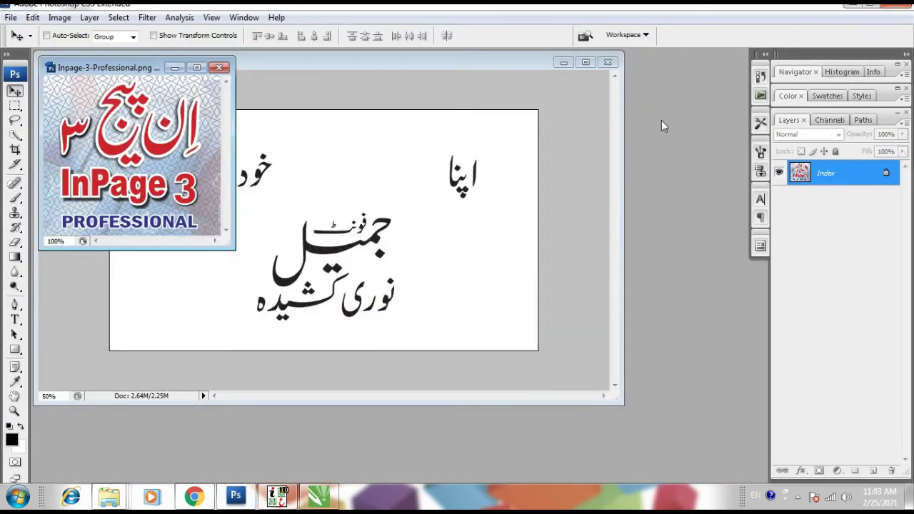
pyautogui.moveTo(160, 67); pyautogui.dragTo(763, 300)
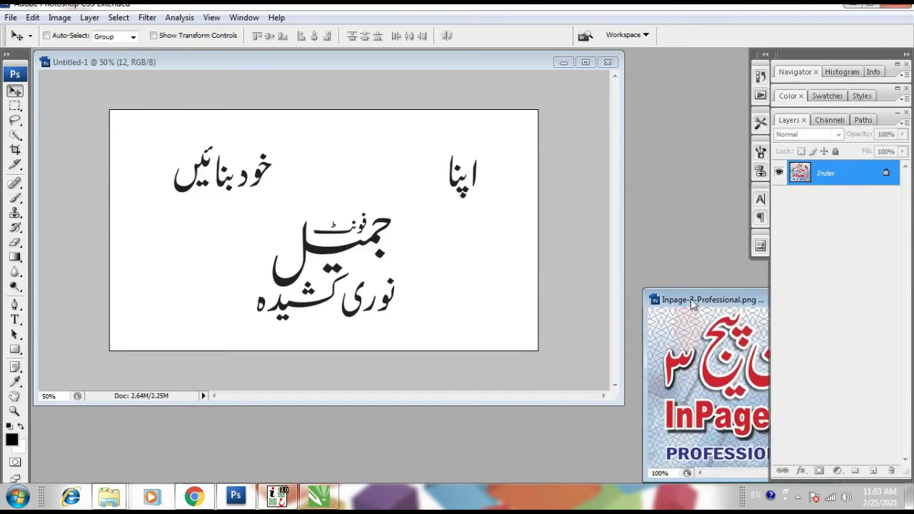
pyautogui.moveTo(692, 305); pyautogui.dragTo(580, 248)
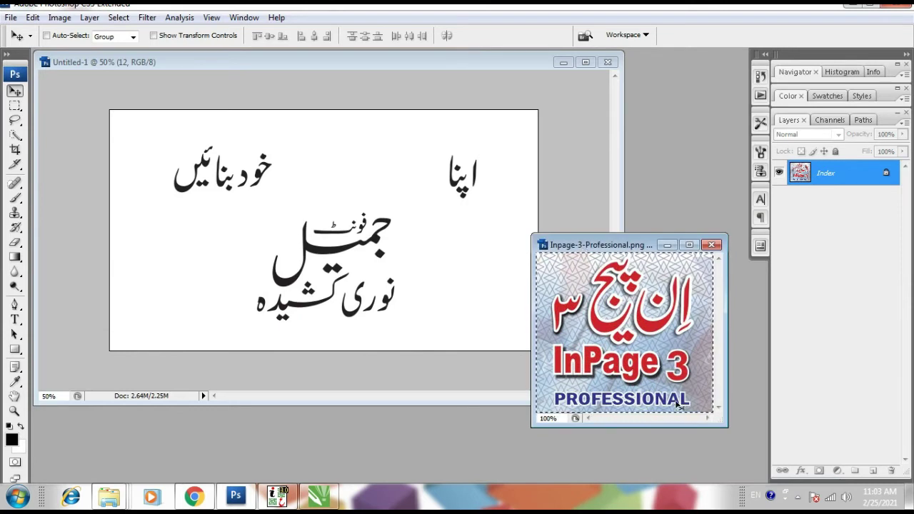
pyautogui.click(496, 305)
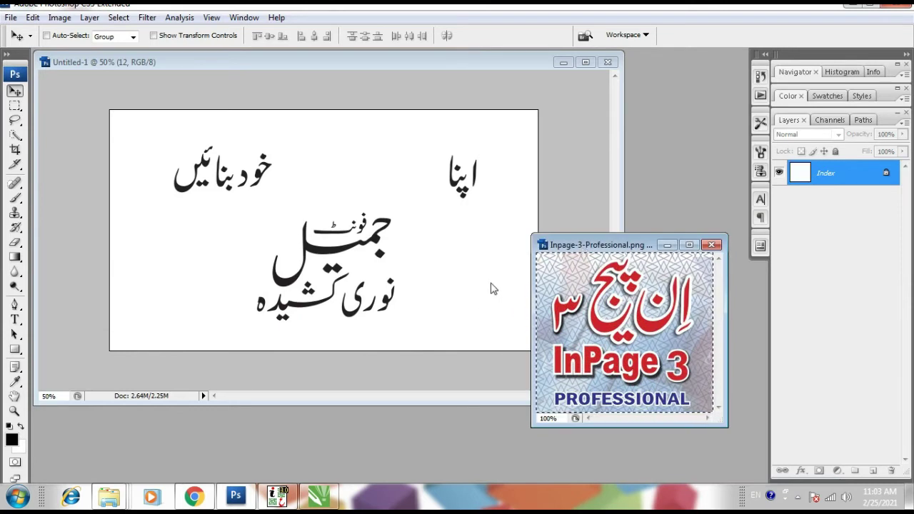
pyautogui.click(491, 289)
# Paste the logo at the upper left, enlarge it slightly, and nudge the Urdu text down-right.
pyautogui.hotkey('ctrl', 'v')
pyautogui.moveTo(370, 250)
pyautogui.mouseDown()
pyautogui.moveTo(202, 193)
pyautogui.moveTo(211, 183)
pyautogui.mouseUp()
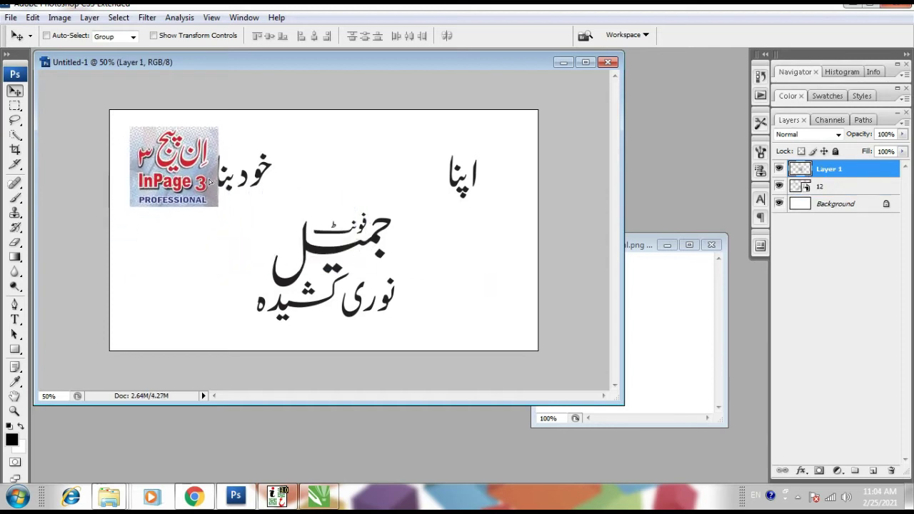
pyautogui.click(176, 34)
pyautogui.moveTo(218, 208); pyautogui.dragTo(233, 220)
pyautogui.press('Return')
pyautogui.moveTo(331, 249)
pyautogui.mouseDown()
pyautogui.moveTo(348, 257)
pyautogui.moveTo(329, 255)
pyautogui.mouseUp()
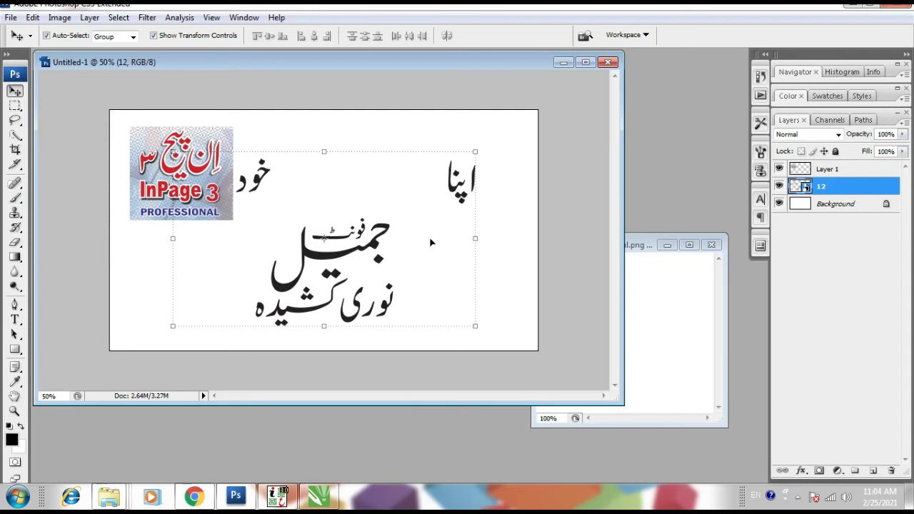
# Rasterize the Urdu text layer and shift it slightly right.
pyautogui.click(14, 242)
pyautogui.click(320, 200)
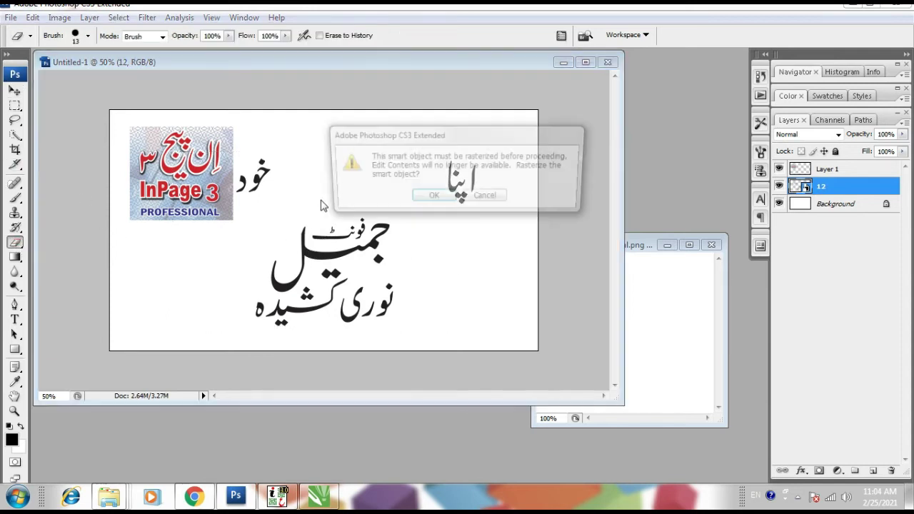
pyautogui.click(428, 198)
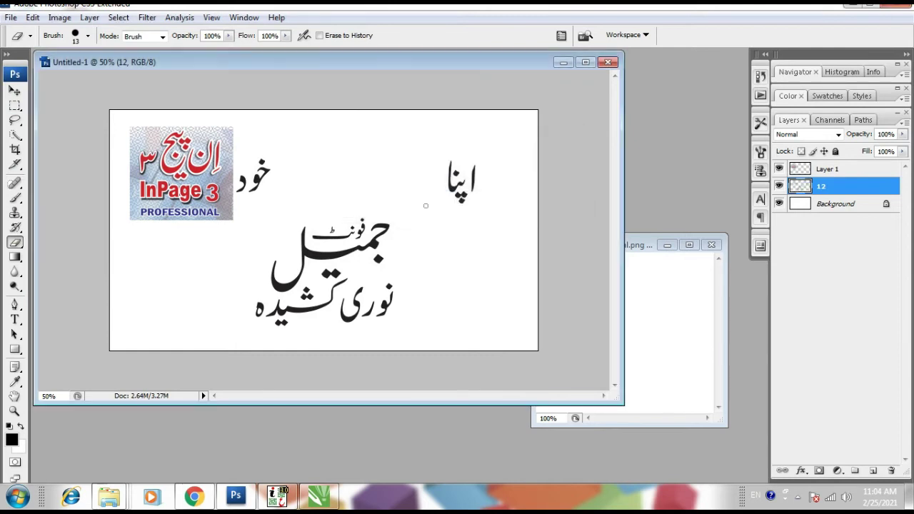
pyautogui.press('v')
pyautogui.moveTo(371, 246); pyautogui.dragTo(380, 247)
# Cut the central Urdu text block onto its own layer and reposition the Urdu pieces.
pyautogui.click(14, 105)
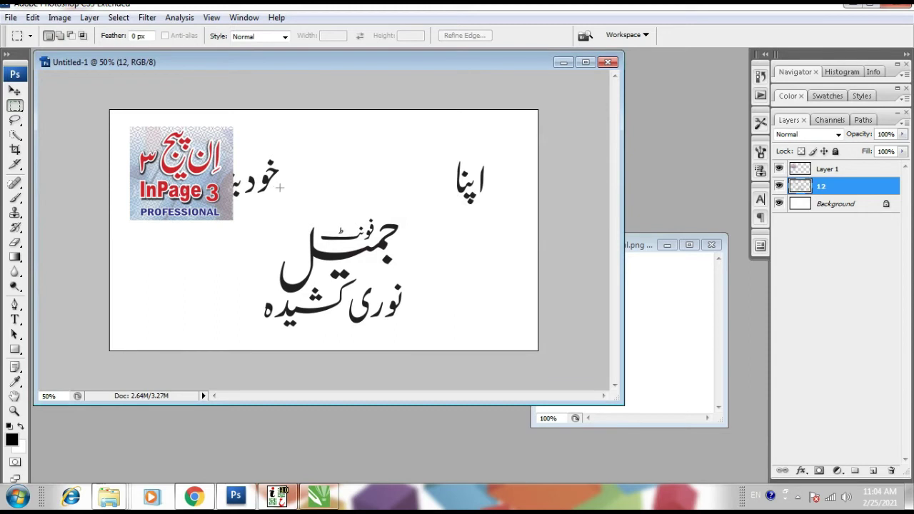
pyautogui.moveTo(327, 288); pyautogui.dragTo(422, 339)
pyautogui.rightClick(364, 275)
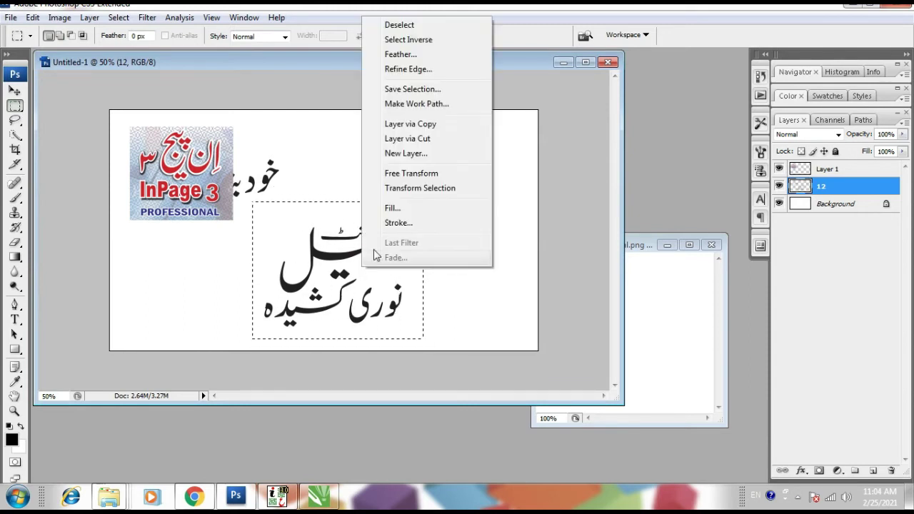
pyautogui.click(424, 141)
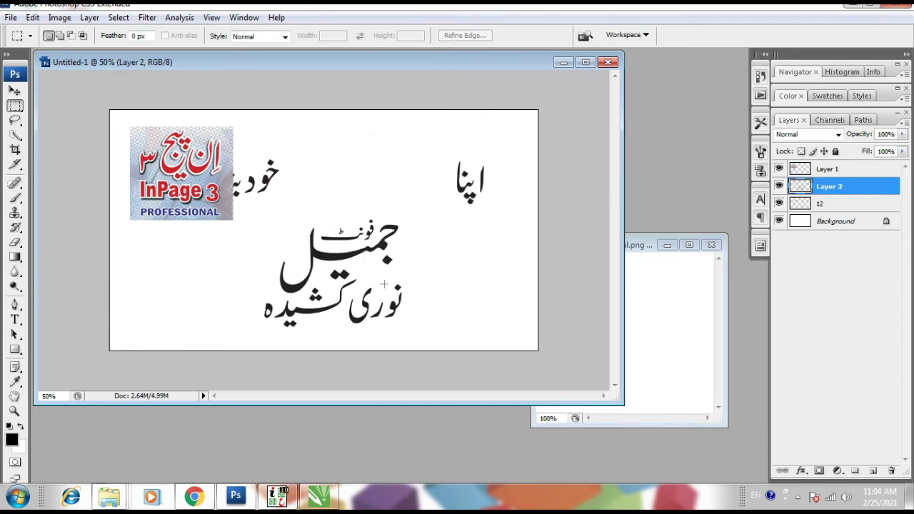
pyautogui.press('v')
pyautogui.moveTo(367, 250); pyautogui.dragTo(386, 236)
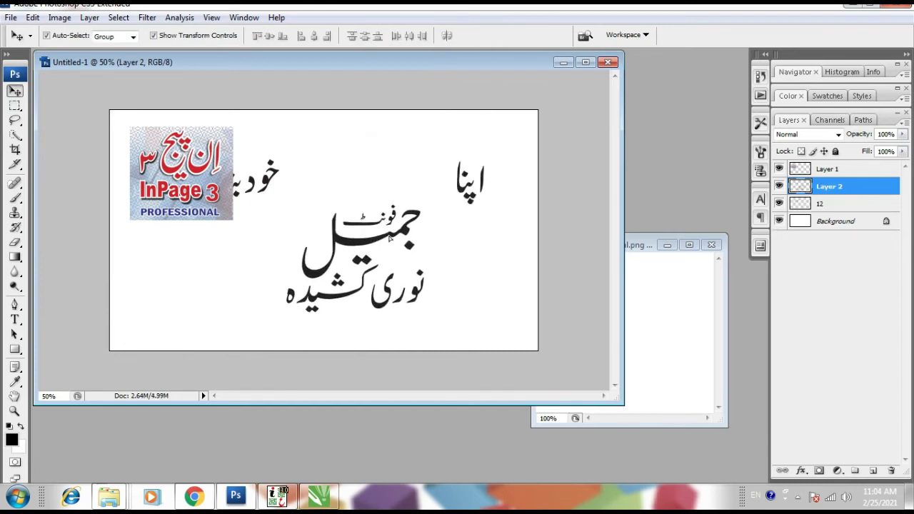
pyautogui.click(468, 194)
pyautogui.moveTo(468, 194)
pyautogui.mouseDown()
pyautogui.moveTo(492, 214)
pyautogui.moveTo(446, 239)
pyautogui.mouseUp()
# Copy the word اپنا onto its own layer and move it up and right.
pyautogui.press('m')
pyautogui.moveTo(501, 158)
pyautogui.mouseDown()
pyautogui.moveTo(491, 187)
pyautogui.moveTo(416, 275)
pyautogui.mouseUp()
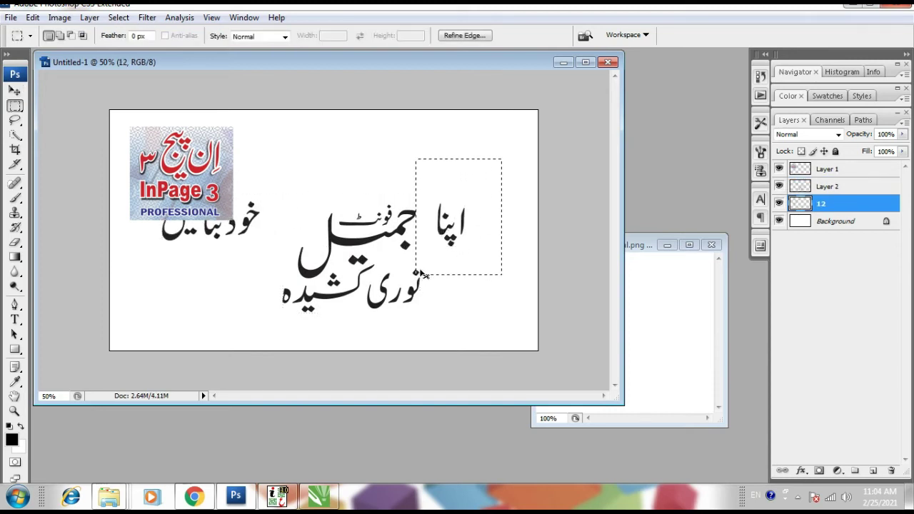
pyautogui.hotkey('ctrl', 'j')
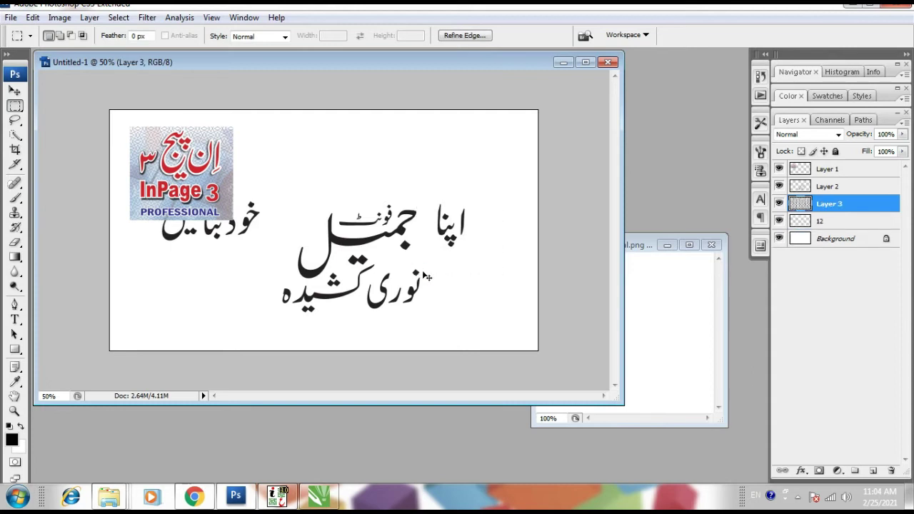
pyautogui.press('v')
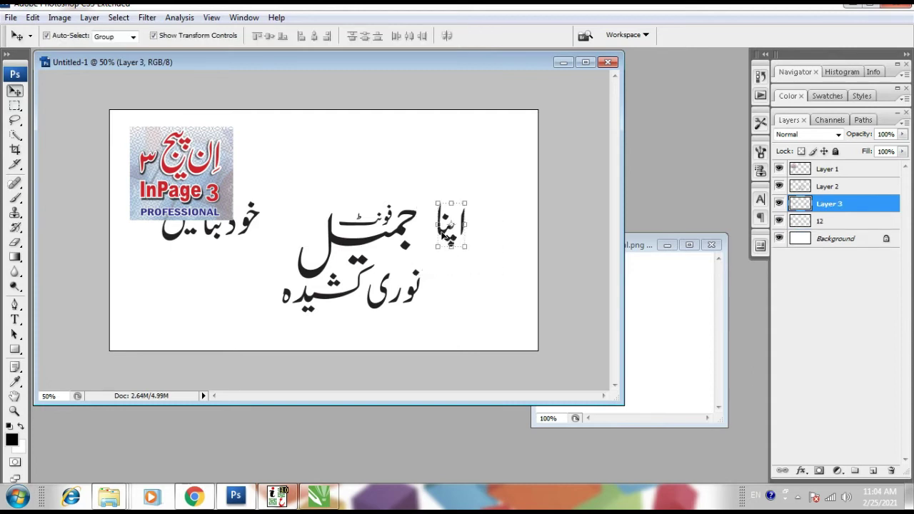
pyautogui.moveTo(442, 232); pyautogui.dragTo(466, 189)
# Move the InPage 3 logo lower, shift جمیل down-right and خود بنائیں right.
pyautogui.click(222, 185)
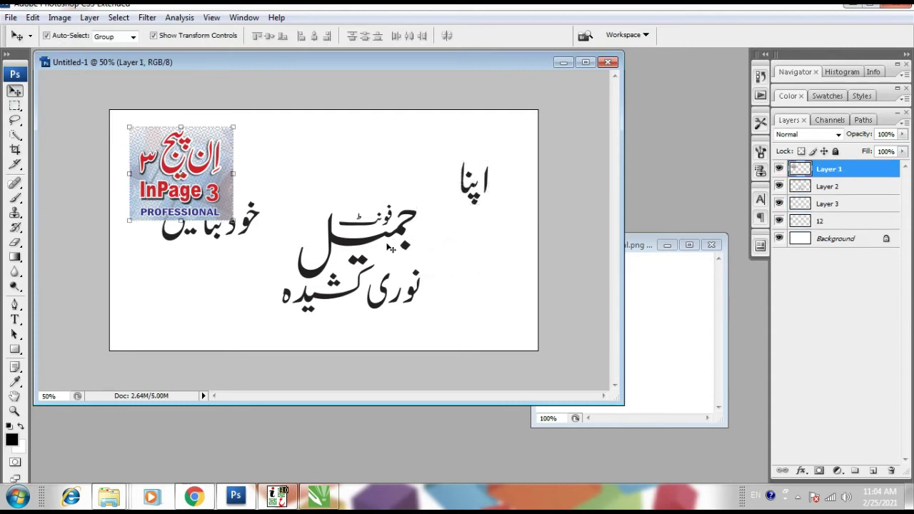
pyautogui.moveTo(214, 184); pyautogui.dragTo(225, 274)
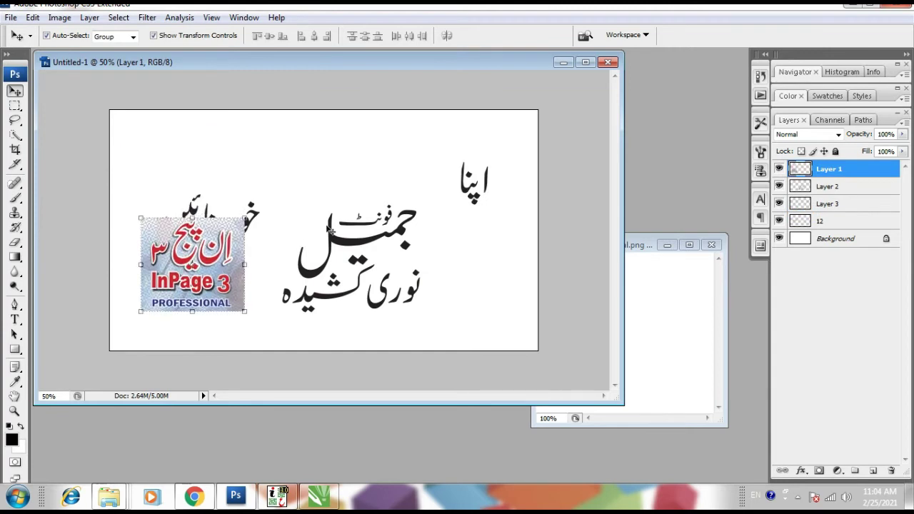
pyautogui.moveTo(347, 245); pyautogui.dragTo(390, 266)
pyautogui.moveTo(253, 213); pyautogui.dragTo(335, 207)
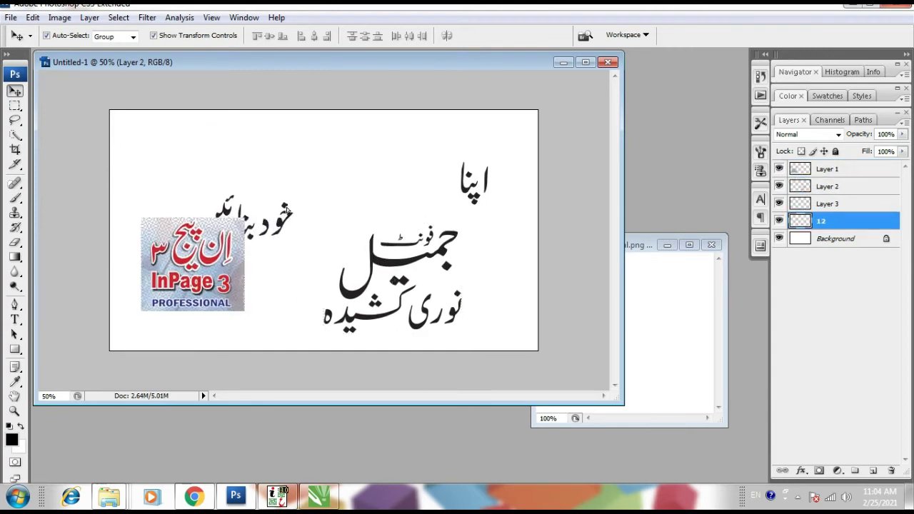
pyautogui.press('t')
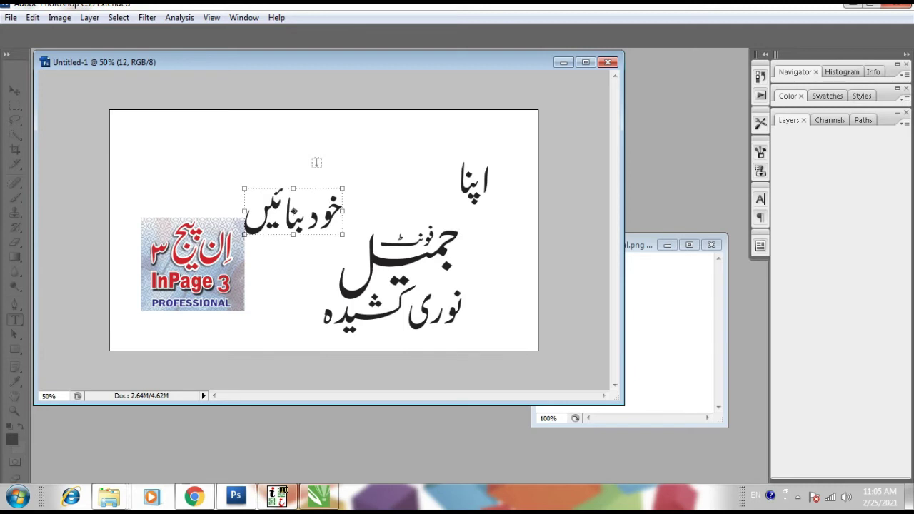
pyautogui.hotkey('ctrl', 'Return')
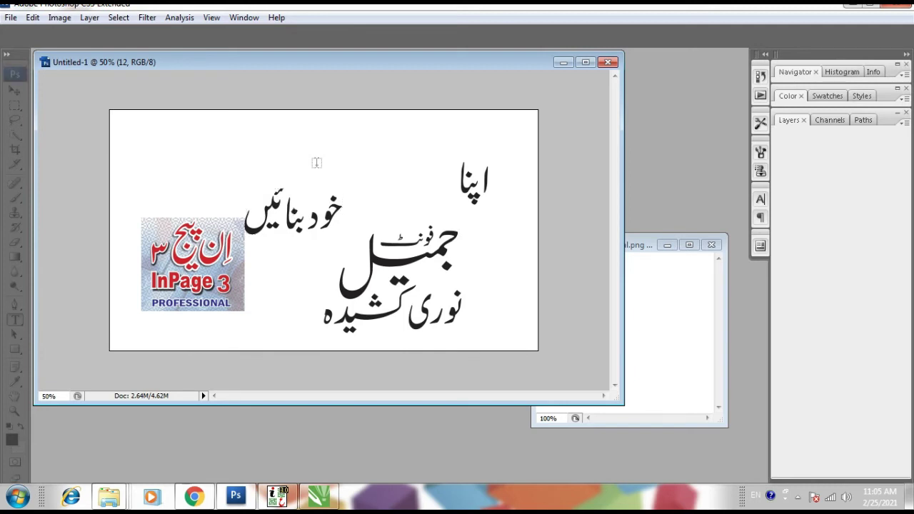
# Maximize the document window and add 'Thumbnail' text set to All Caps.
pyautogui.click(585, 62)
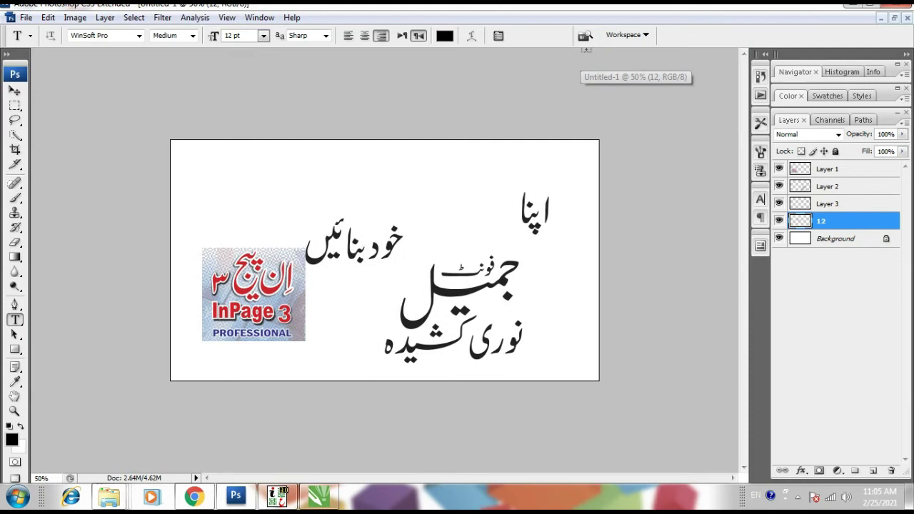
pyautogui.click(350, 190)
pyautogui.write('Thumbnail')
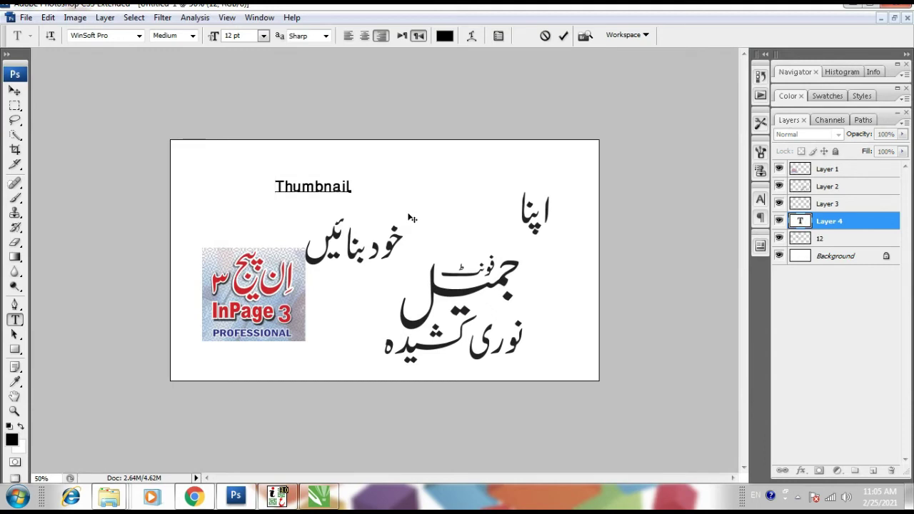
pyautogui.hotkey('ctrl', 'a')
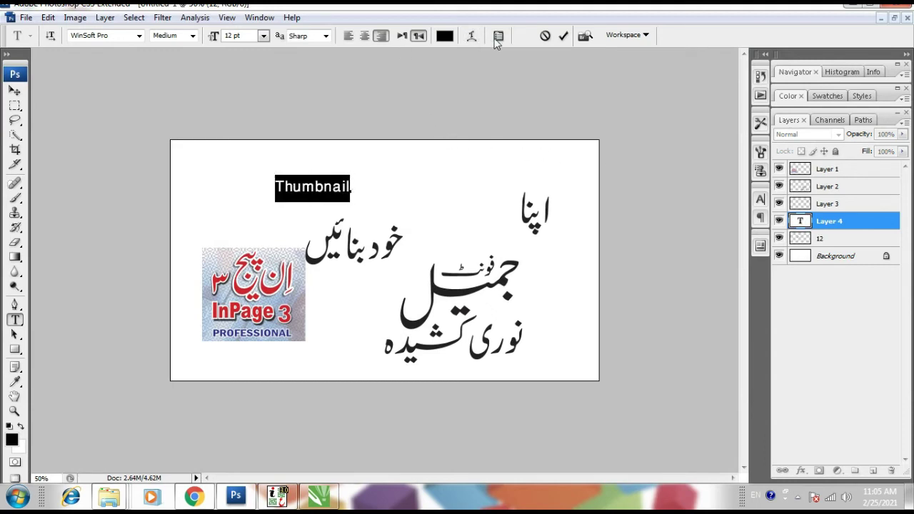
pyautogui.click(498, 36)
pyautogui.click(645, 305)
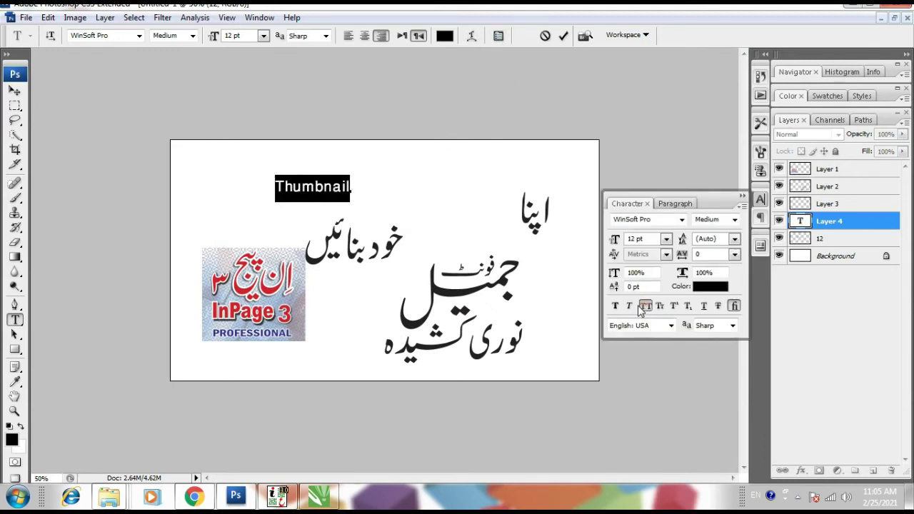
pyautogui.click(350, 186)
pyautogui.hotkey('ctrl', 'Return')
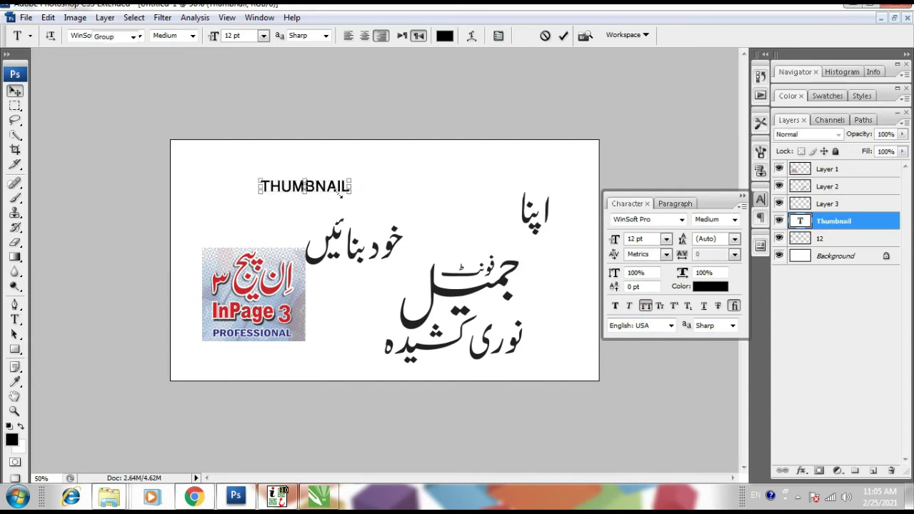
# Change the THUMBNAIL text font to Calibri Bold.
pyautogui.press('v')
pyautogui.press('t')
pyautogui.doubleClick(345, 185)
pyautogui.click(104, 36)
pyautogui.write('Ca')
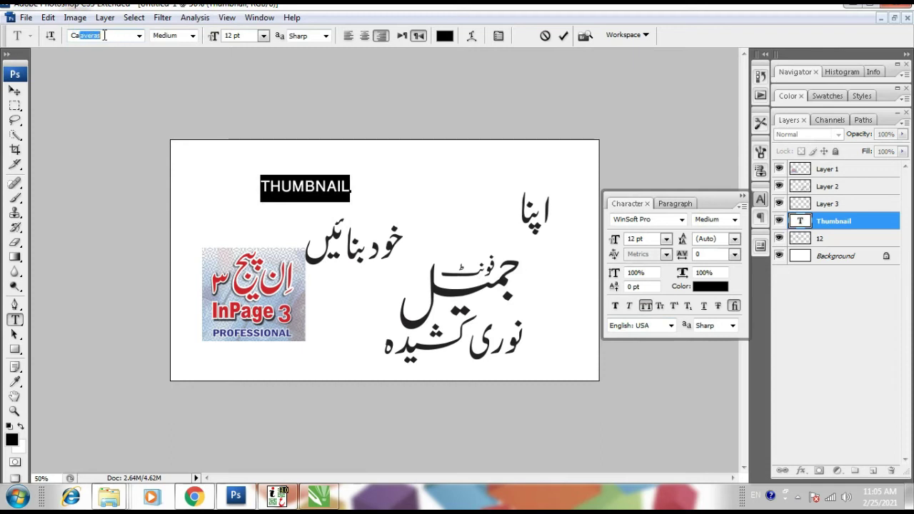
pyautogui.write('li')
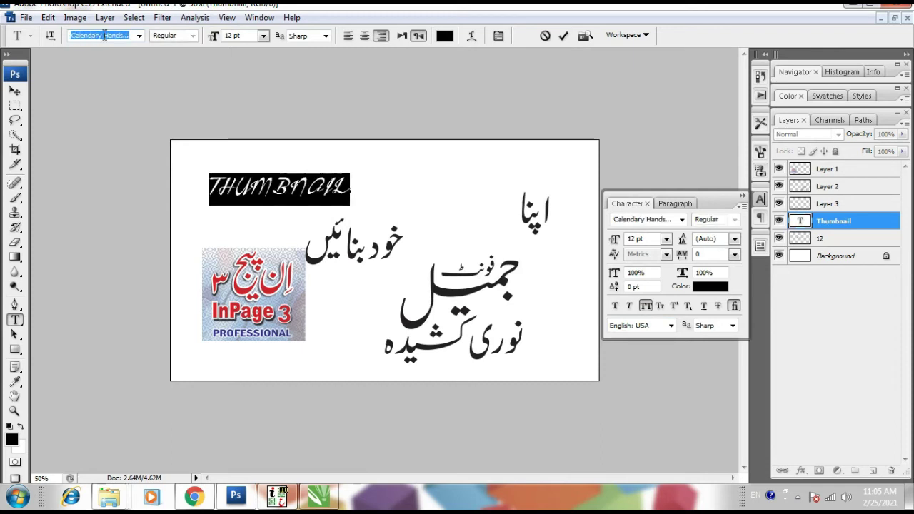
pyautogui.write('bri')
pyautogui.press('Return')
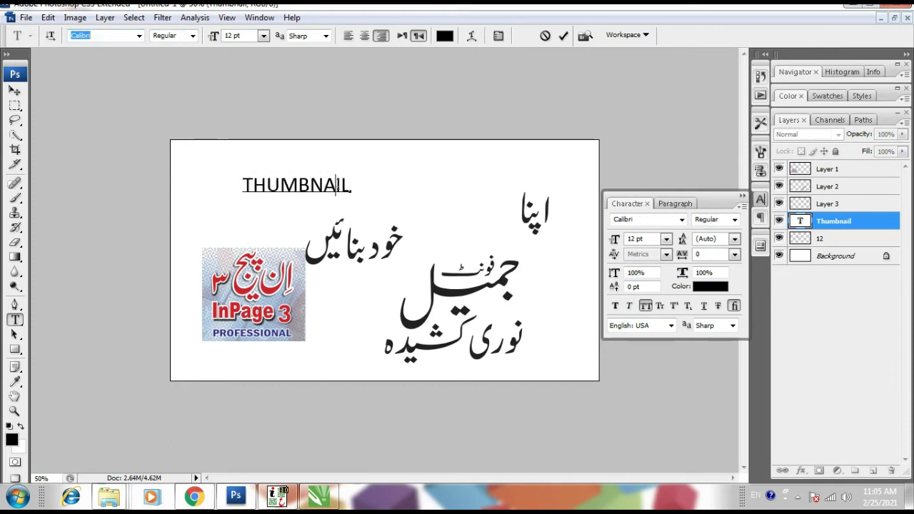
pyautogui.click(191, 36)
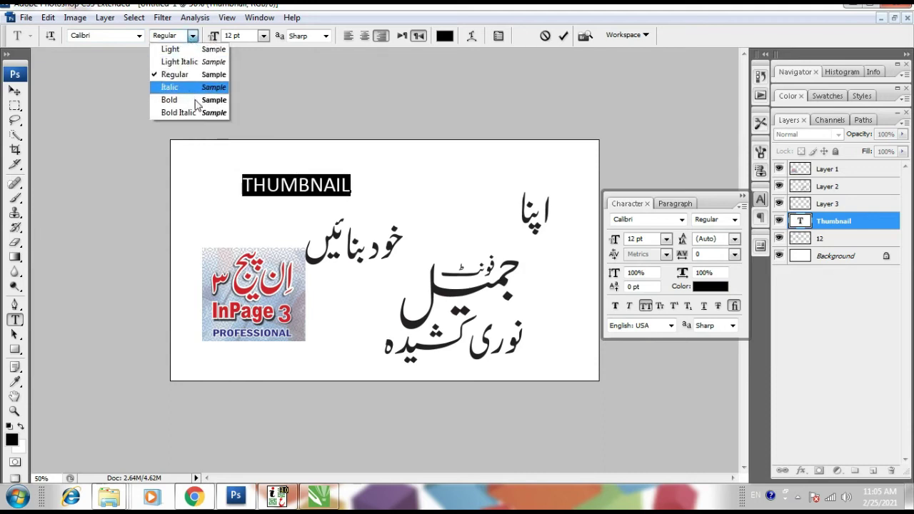
pyautogui.click(172, 95)
pyautogui.hotkey('ctrl', 'Return')
# Enlarge THUMBNAIL to roughly 211% and shift it right along the top.
pyautogui.press('v')
pyautogui.hotkey('ctrl', 't')
pyautogui.moveTo(351, 172); pyautogui.dragTo(483, 153)
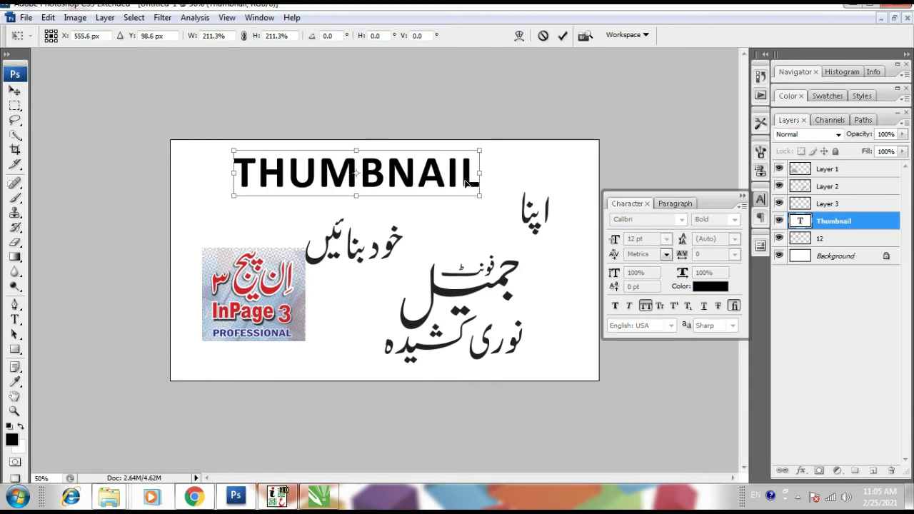
pyautogui.moveTo(464, 184); pyautogui.dragTo(526, 184)
pyautogui.press('Return')
# Move اپنا and خود بنائیں beside THUMBNAIL and convert the Background to Layer 0.
pyautogui.moveTo(535, 214); pyautogui.dragTo(552, 184)
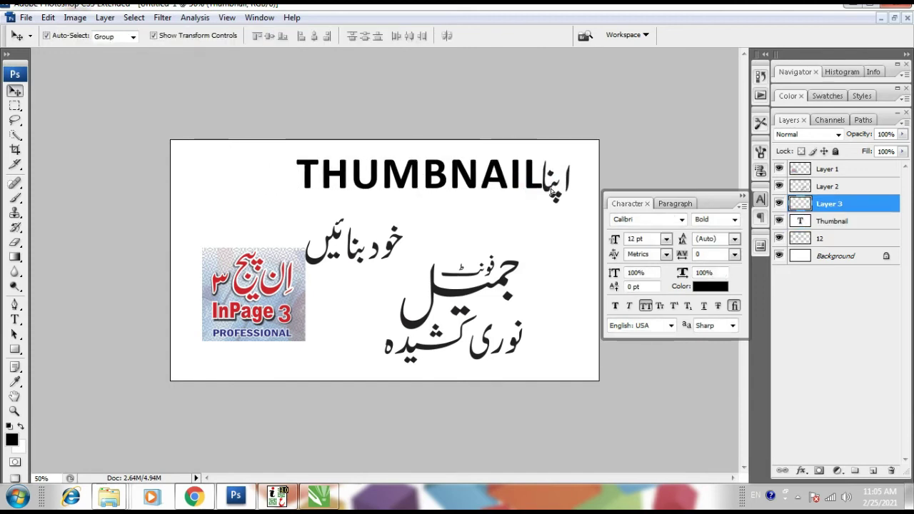
pyautogui.moveTo(393, 246); pyautogui.dragTo(276, 178)
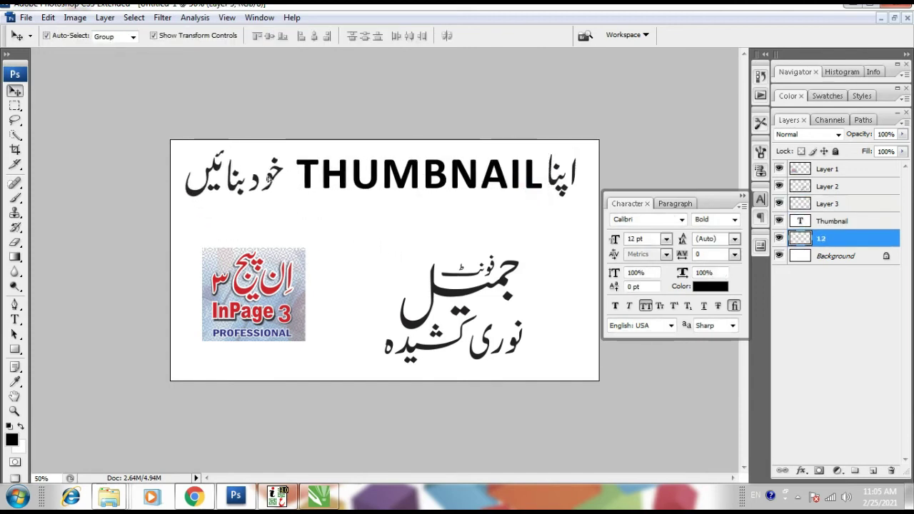
pyautogui.doubleClick(848, 257)
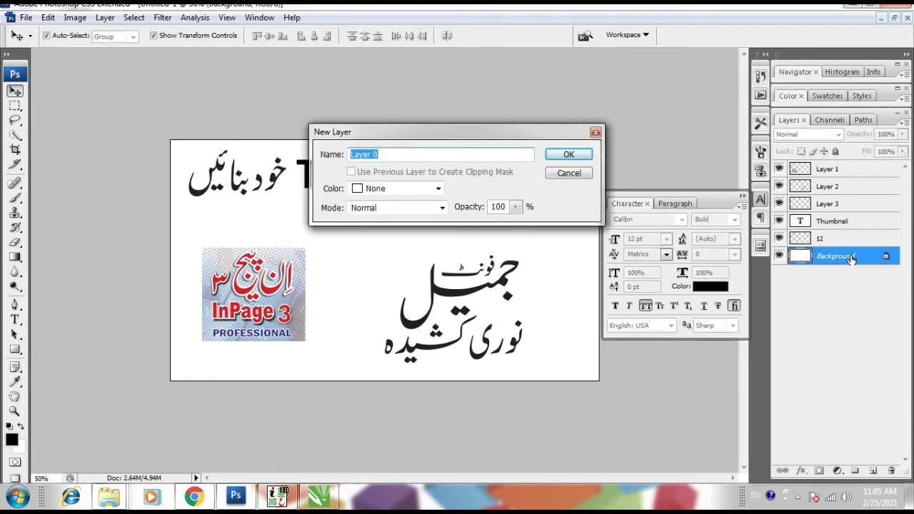
pyautogui.press('Return')
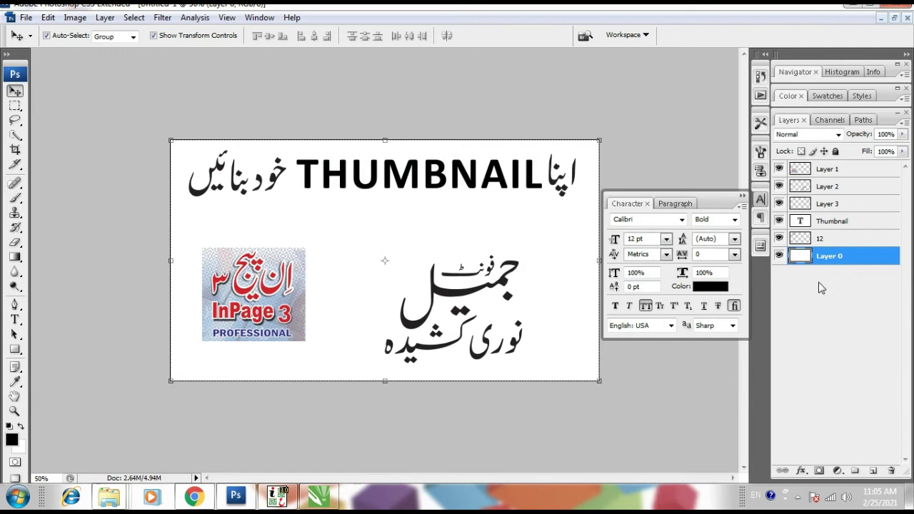
# Duplicate Layer 0 and squash the copy into a top band behind the heading.
pyautogui.hotkey('ctrl', 'j')
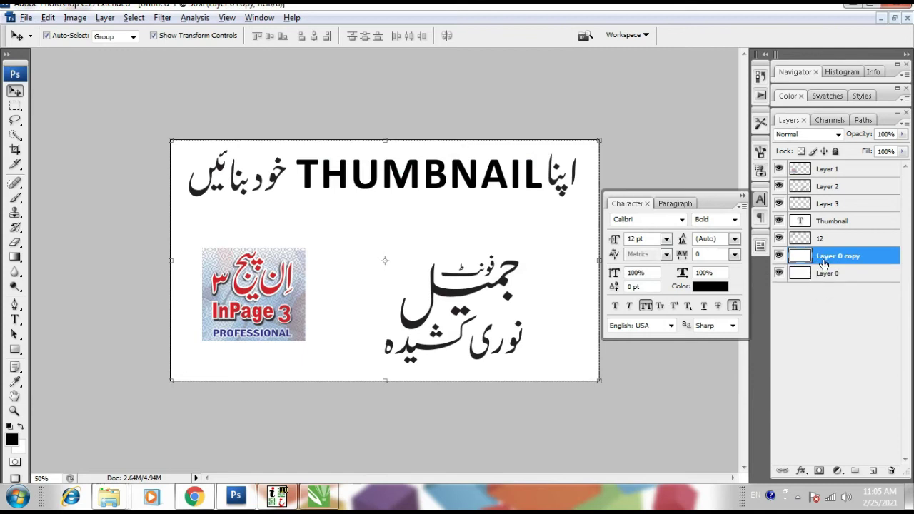
pyautogui.hotkey('ctrl', 'z')
pyautogui.hotkey('ctrl', 'j')
pyautogui.moveTo(385, 380); pyautogui.dragTo(409, 202)
pyautogui.press('Return')
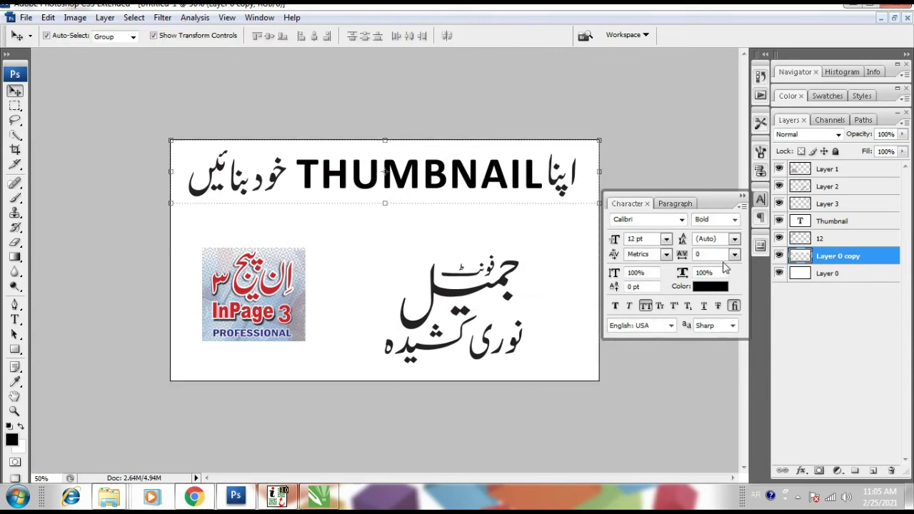
pyautogui.click(778, 274)
pyautogui.click(778, 274)
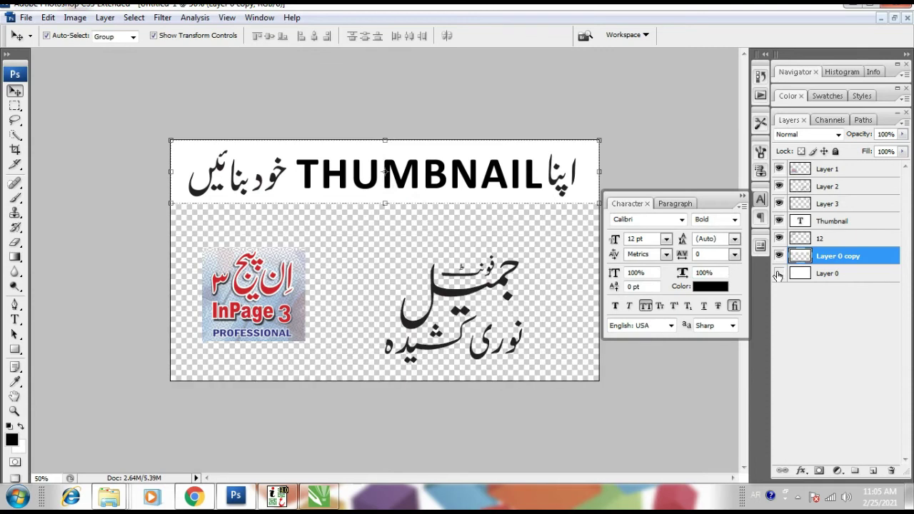
# Give the top band a red Color Overlay and nudge خود بنائیں slightly up.
pyautogui.doubleClick(876, 255)
pyautogui.click(309, 240)
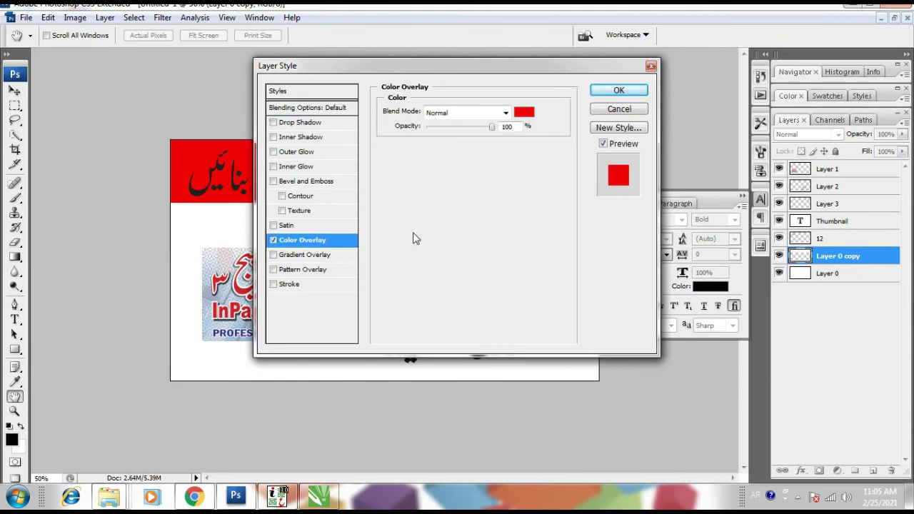
pyautogui.press('Return')
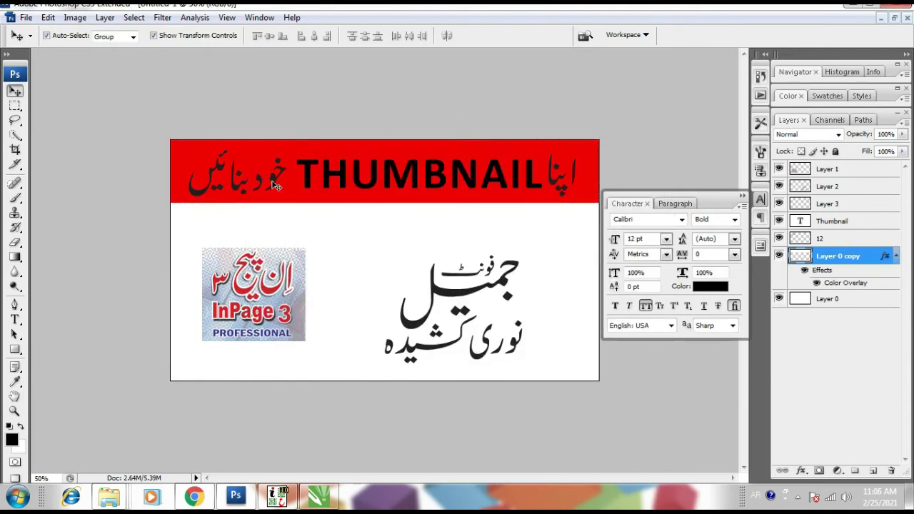
pyautogui.click(276, 182)
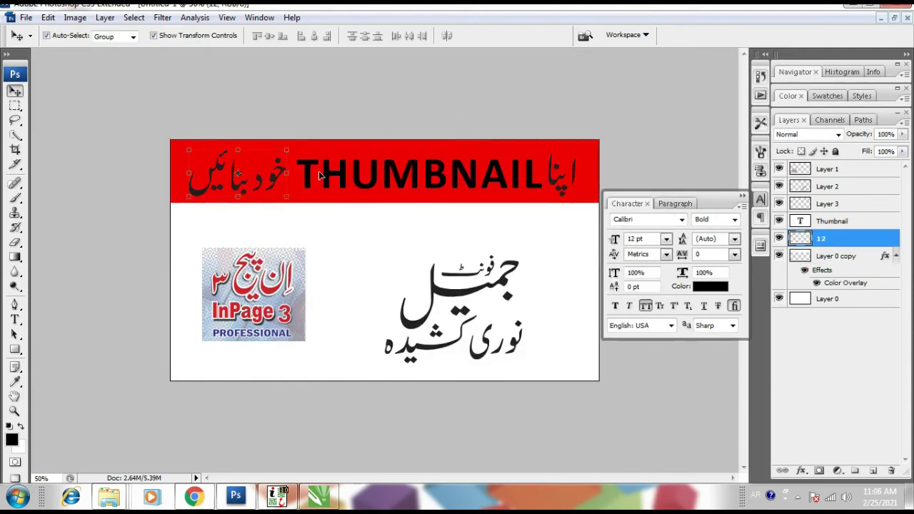
pyautogui.press('Up')
pyautogui.press('Up')
pyautogui.press('Up')
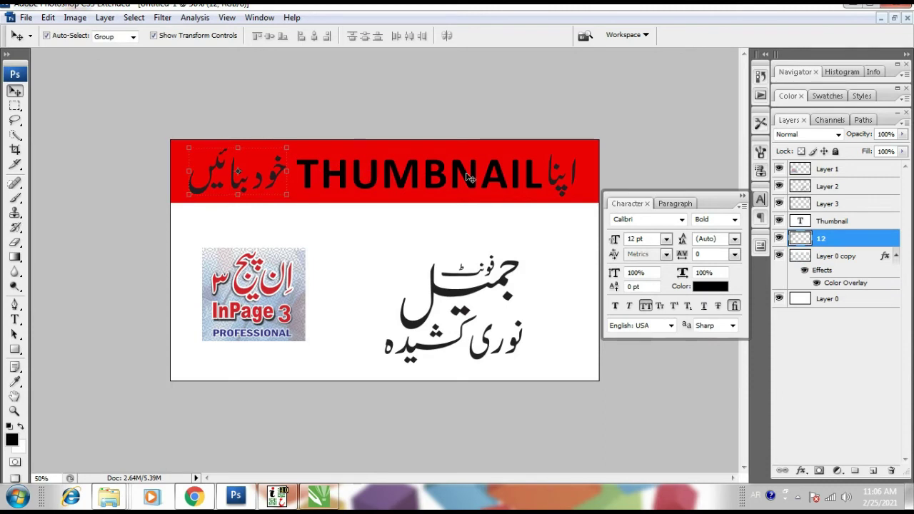
# Add a white (ffffff) Color Overlay to the اپنا word at the header's right.
pyautogui.click(490, 179)
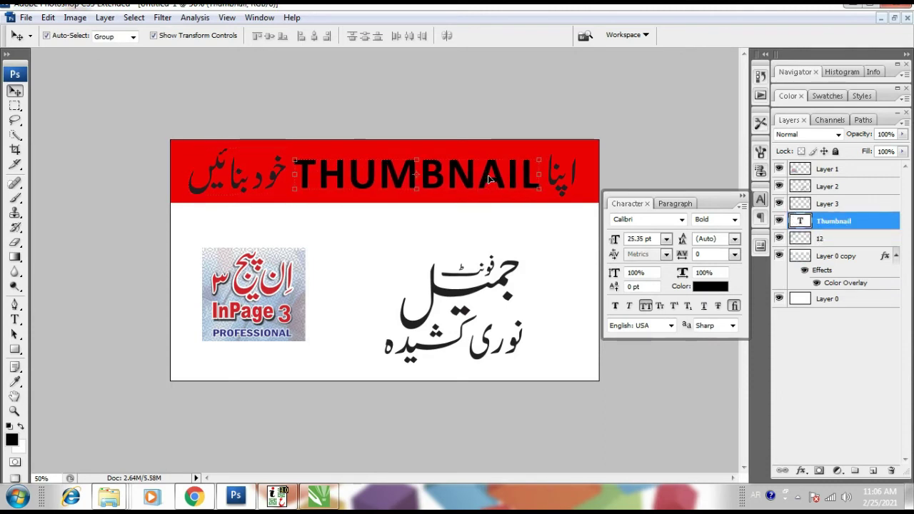
pyautogui.click(577, 177)
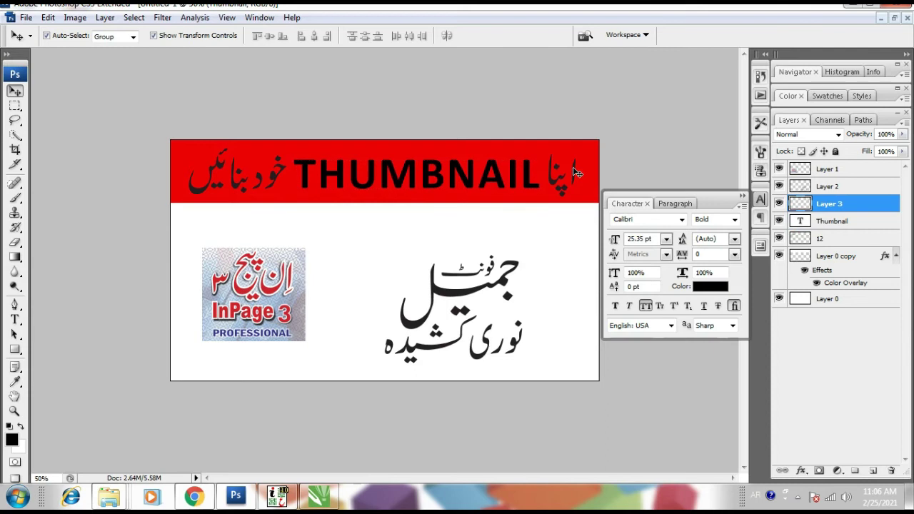
pyautogui.doubleClick(885, 216)
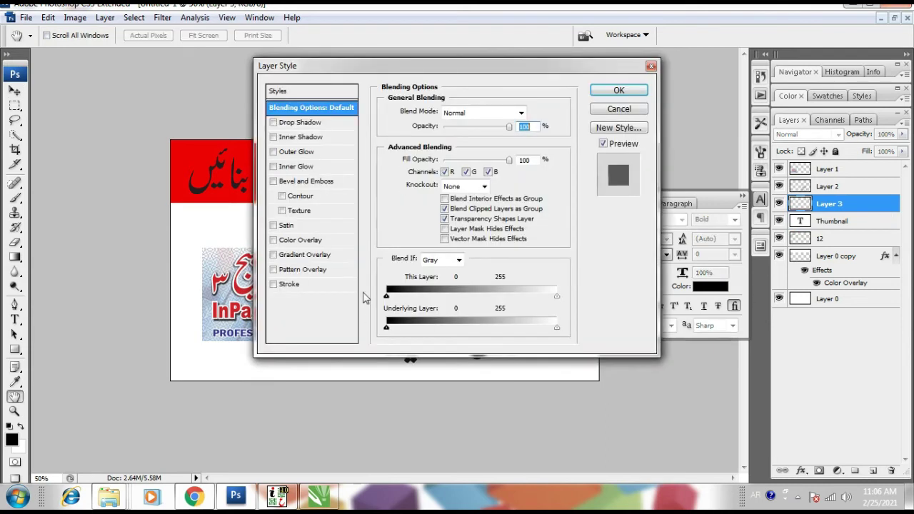
pyautogui.click(300, 240)
pyautogui.click(521, 112)
pyautogui.write('ffffff')
pyautogui.press('Return')
pyautogui.press('Return')
# Apply a white Color Overlay to the خود بنائیں layer at the header's left.
pyautogui.click(571, 170)
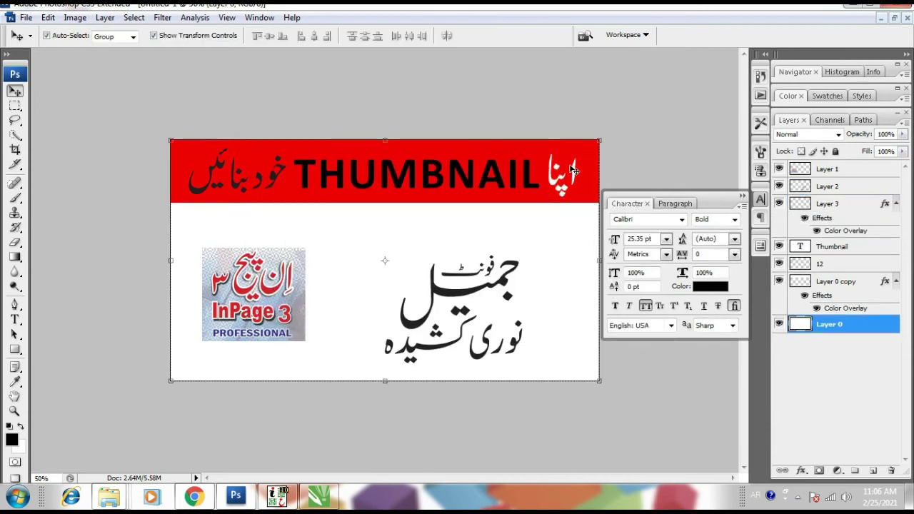
pyautogui.click(276, 180)
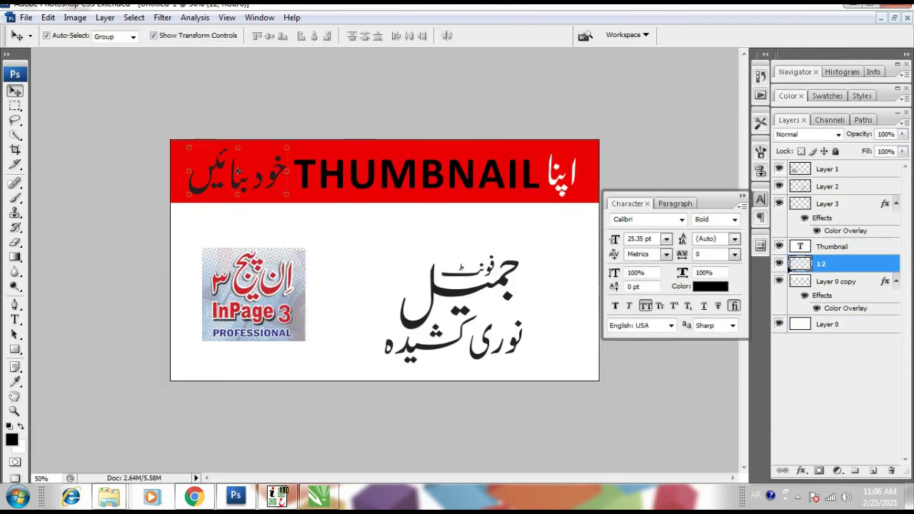
pyautogui.doubleClick(861, 270)
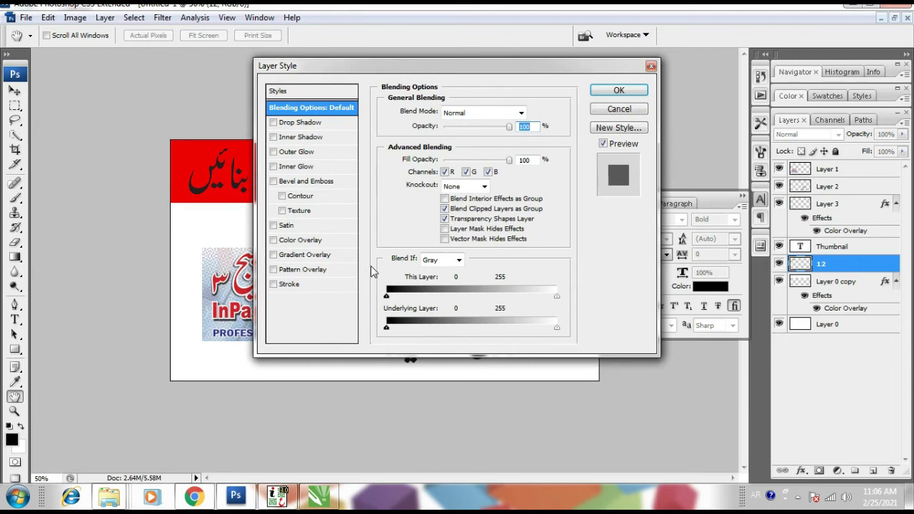
pyautogui.click(329, 243)
pyautogui.click(522, 106)
pyautogui.click(214, 221)
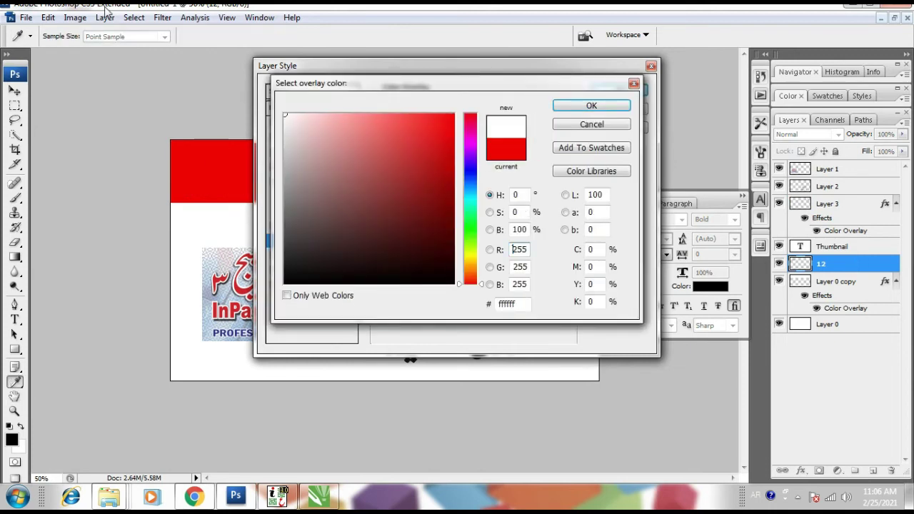
pyautogui.press('Escape')
pyautogui.press('Escape')
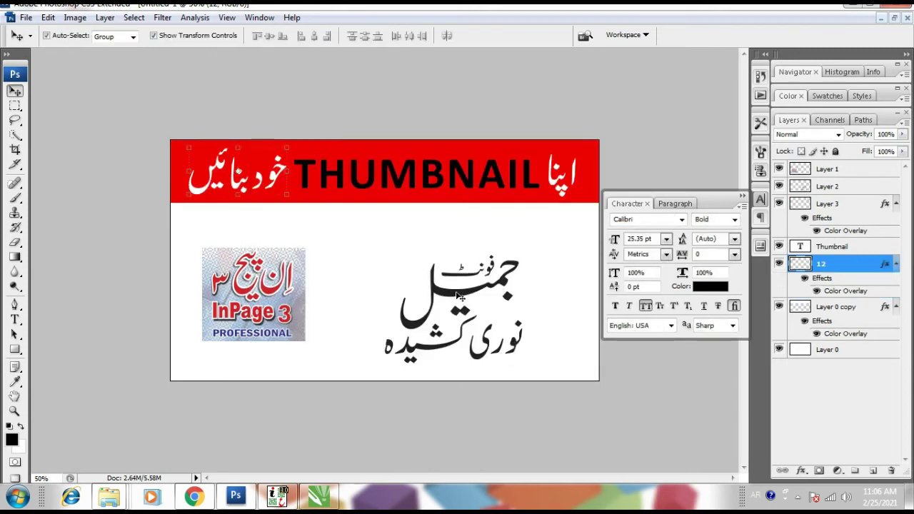
pyautogui.click(459, 297)
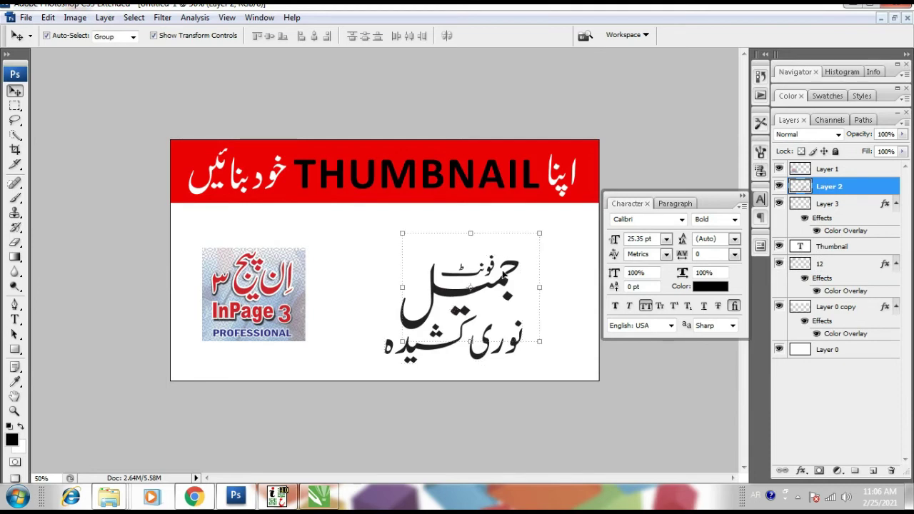
# Enlarge the Urdu font name to about 118.8% and reposition it up and right.
pyautogui.moveTo(506, 280); pyautogui.dragTo(523, 265)
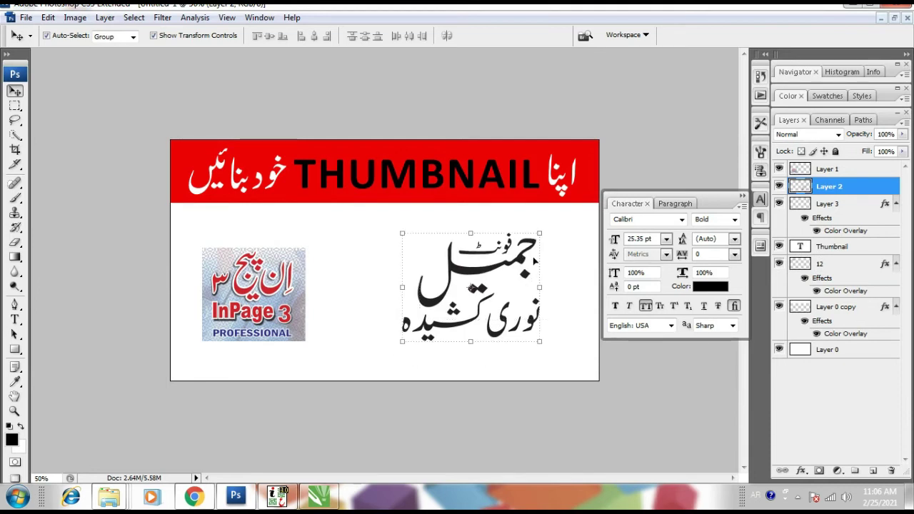
pyautogui.moveTo(539, 231); pyautogui.dragTo(564, 213)
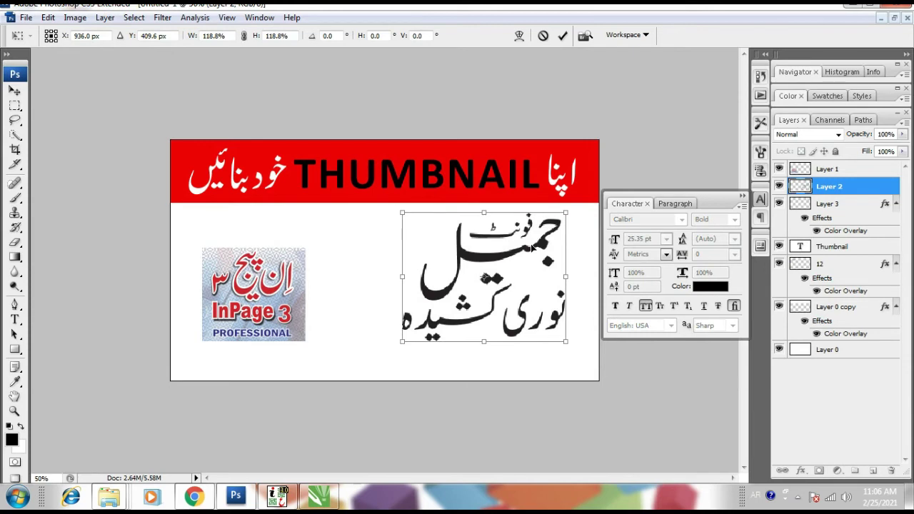
pyautogui.moveTo(533, 248); pyautogui.dragTo(531, 257)
pyautogui.press('Return')
# Enlarge the InPage 3 logo to about 122% and shift it left and up.
pyautogui.click(275, 275)
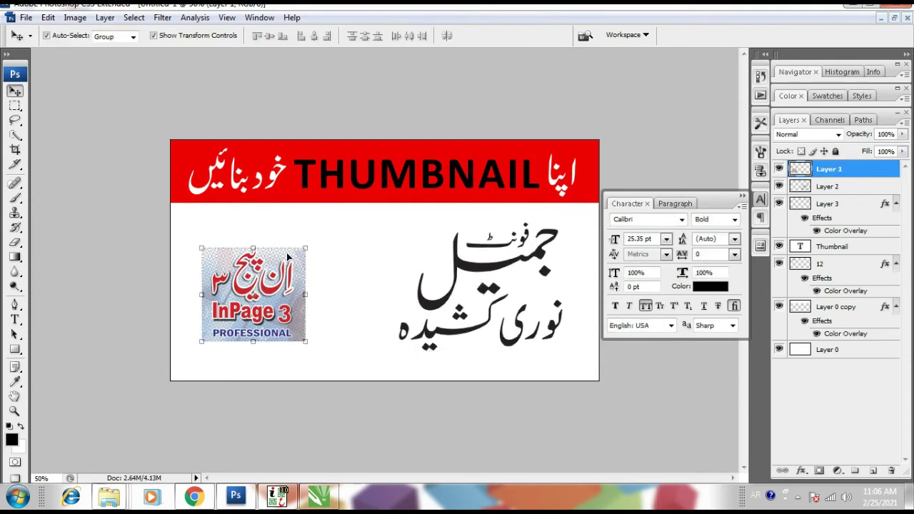
pyautogui.hotkey('ctrl', 't')
pyautogui.moveTo(307, 245); pyautogui.dragTo(328, 226)
pyautogui.moveTo(294, 269); pyautogui.dragTo(269, 255)
pyautogui.press('Return')
# Duplicate the THUMBNAIL text layer down into the white area.
pyautogui.click(363, 286)
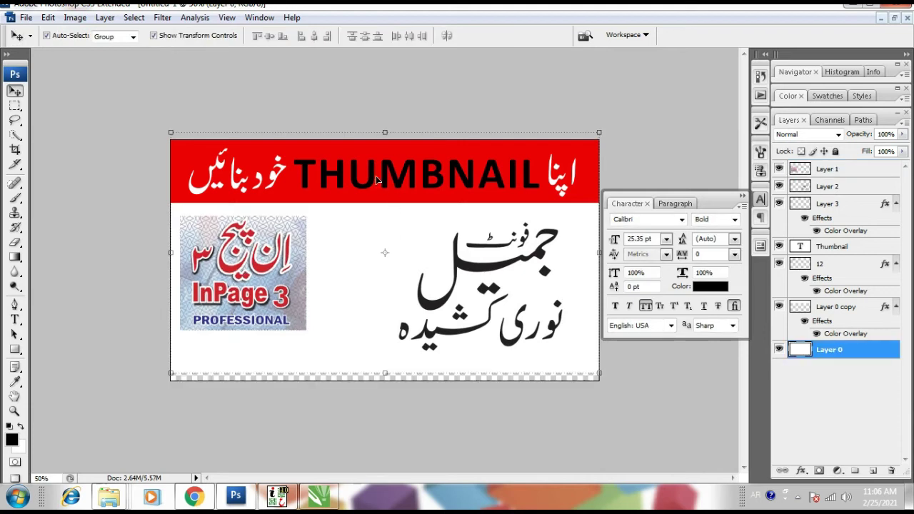
pyautogui.click(387, 182)
pyautogui.moveTo(369, 408); pyautogui.dragTo(369, 367)
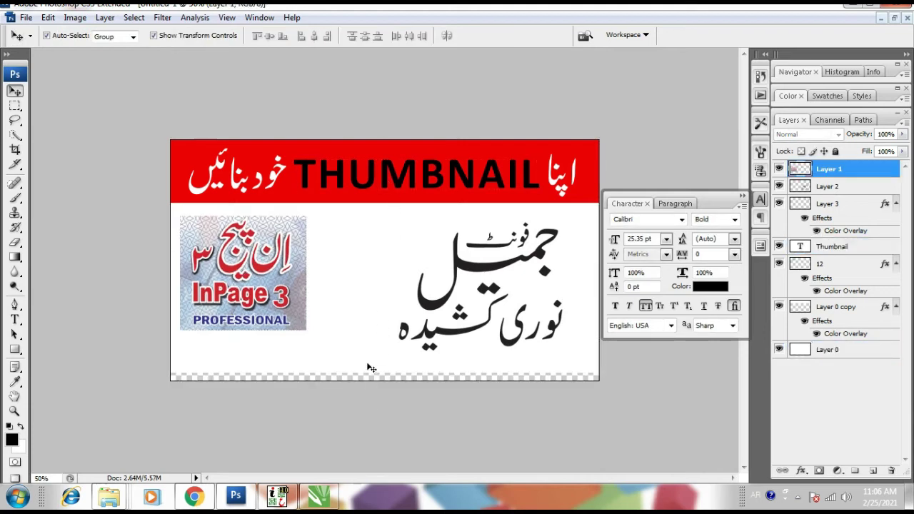
pyautogui.click(369, 402)
pyautogui.click(369, 195)
pyautogui.moveTo(369, 195); pyautogui.dragTo(359, 244)
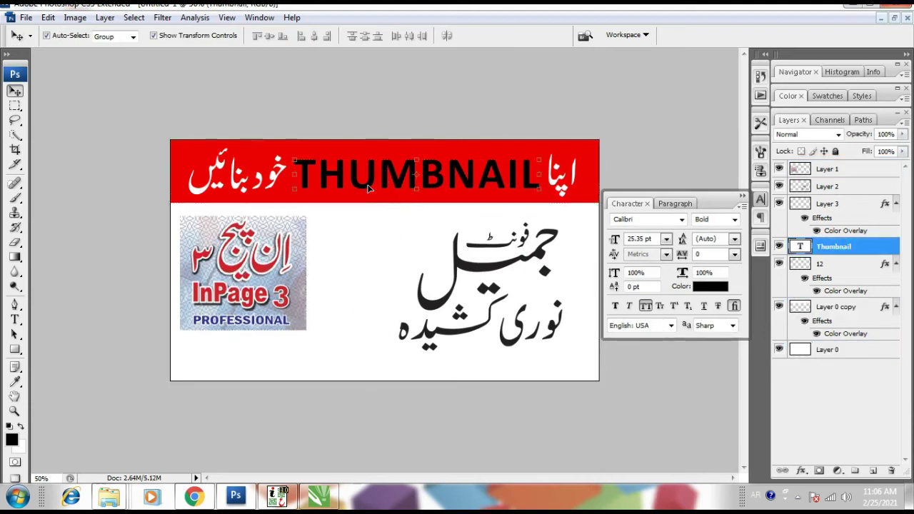
# Replace the copied text with PHOTOSHOP.
pyautogui.press('t')
pyautogui.click(370, 236)
pyautogui.hotkey('ctrl', 'a')
pyautogui.press('BackSpace')
pyautogui.write('اخ')
pyautogui.press('Right')
pyautogui.press('Right')
pyautogui.press('BackSpace')
pyautogui.press('BackSpace')
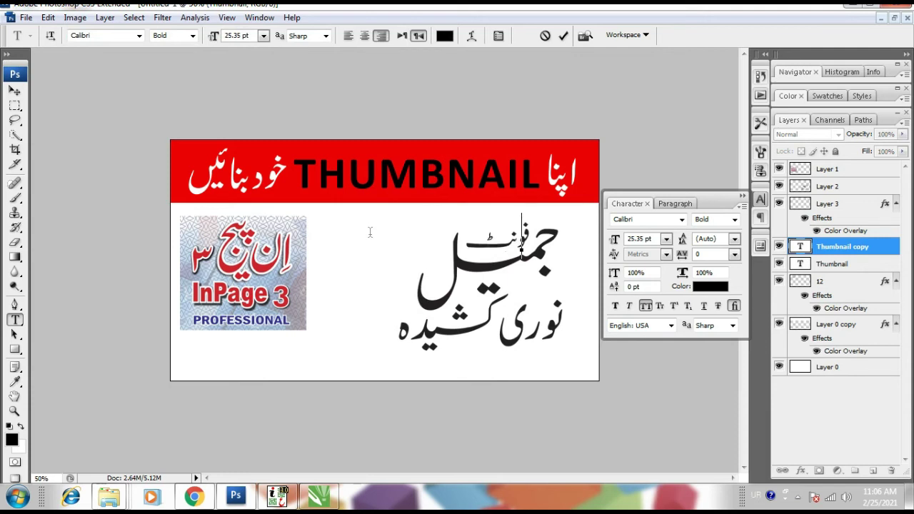
pyautogui.write('PHOTOSH')
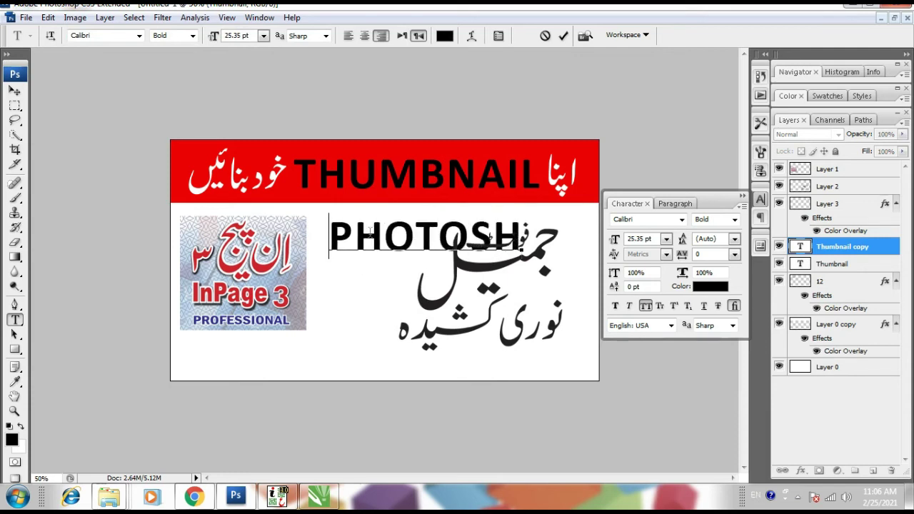
pyautogui.write('OP')
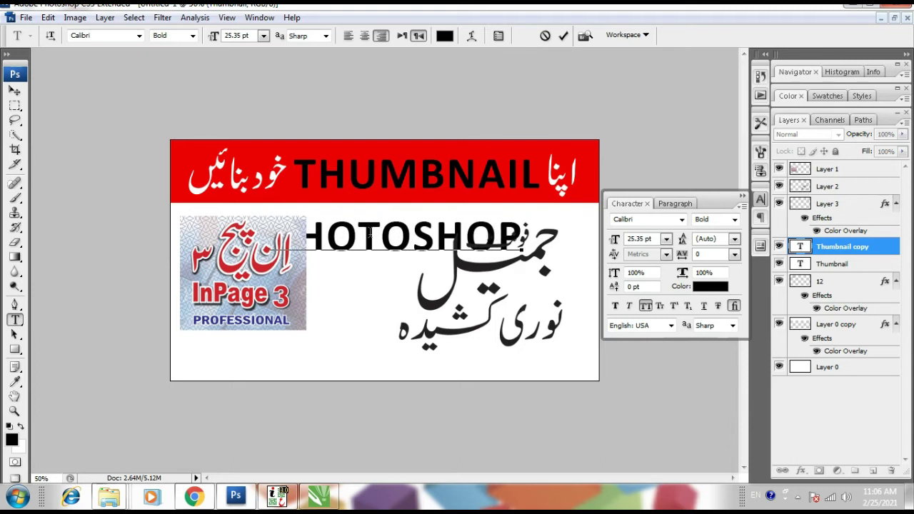
pyautogui.hotkey('ctrl', 'Return')
# Place PHOTOSHOP beside the logo and shrink the Urdu font name to about half.
pyautogui.moveTo(462, 284)
pyautogui.mouseDown()
pyautogui.moveTo(437, 298)
pyautogui.moveTo(493, 270)
pyautogui.mouseUp()
pyautogui.press('Return')
pyautogui.moveTo(537, 341)
pyautogui.mouseDown()
pyautogui.moveTo(504, 356)
pyautogui.moveTo(441, 350)
pyautogui.mouseUp()
pyautogui.hotkey('ctrl', 't')
pyautogui.press('Return')
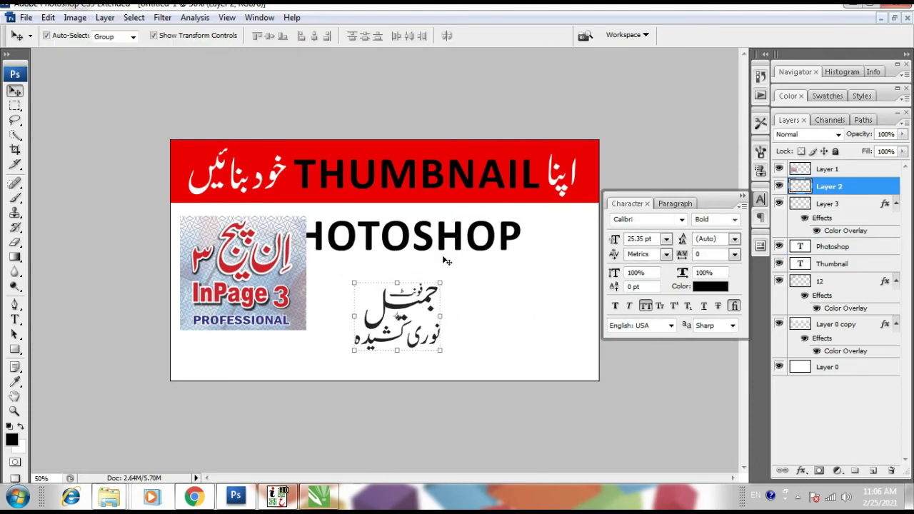
pyautogui.moveTo(444, 239); pyautogui.dragTo(508, 239)
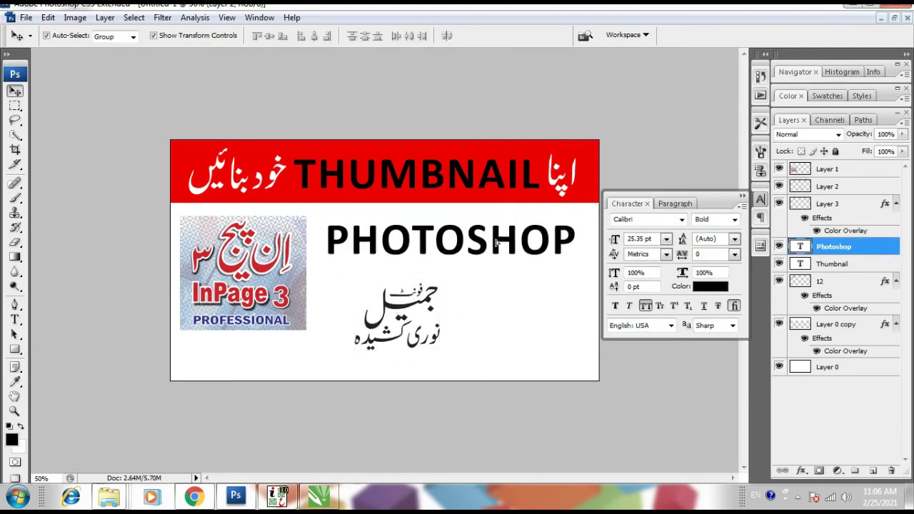
# Enlarge the InPage 3 logo slightly and place the Urdu font name under PHOTOSHOP.
pyautogui.click(397, 307)
pyautogui.click(283, 314)
pyautogui.moveTo(312, 332); pyautogui.dragTo(316, 339)
pyautogui.press('Return')
pyautogui.click(402, 311)
pyautogui.moveTo(402, 311); pyautogui.dragTo(383, 300)
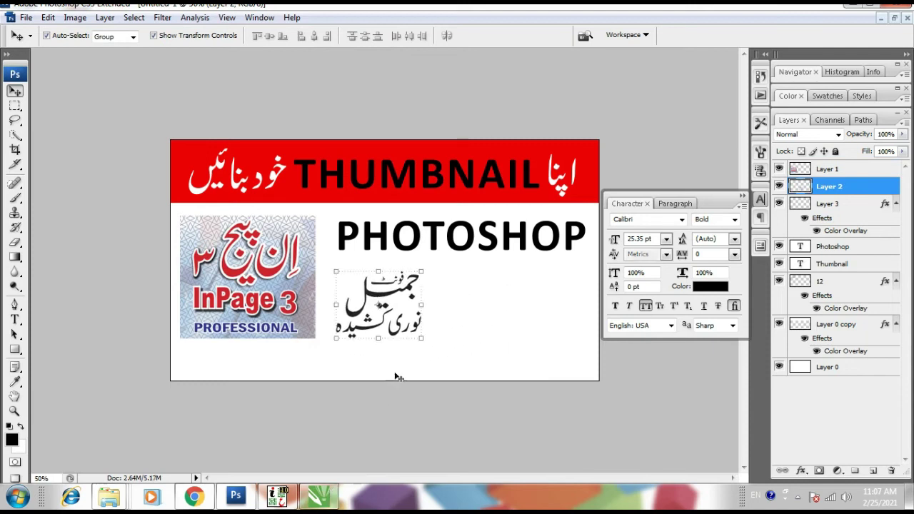
pyautogui.moveTo(344, 243); pyautogui.dragTo(519, 406)
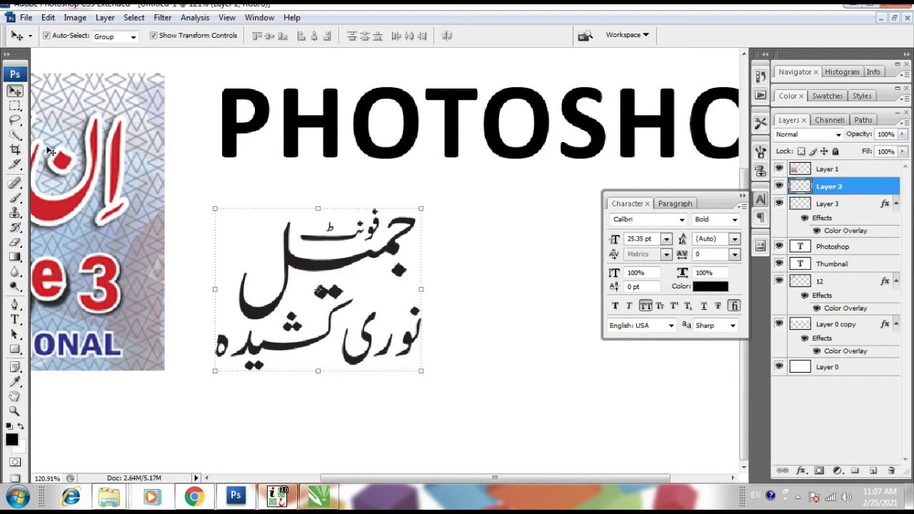
# Outline the lower Urdu line with the Polygonal Lasso and copy it to its own layer.
pyautogui.click(15, 105)
pyautogui.click(15, 120)
pyautogui.click(43, 132)
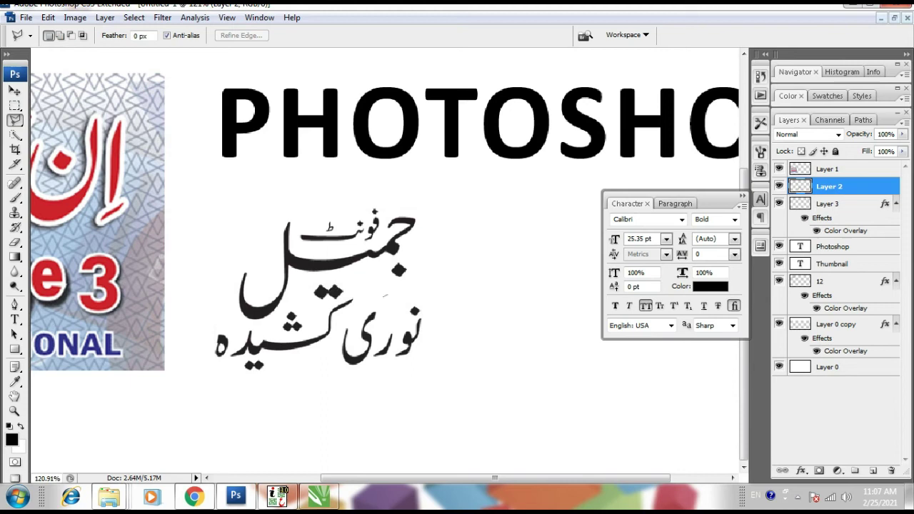
pyautogui.click(336, 297)
pyautogui.click(193, 314)
pyautogui.click(177, 369)
pyautogui.click(214, 412)
pyautogui.click(466, 395)
pyautogui.click(498, 268)
pyautogui.click(359, 287)
pyautogui.rightClick(350, 266)
pyautogui.click(365, 270)
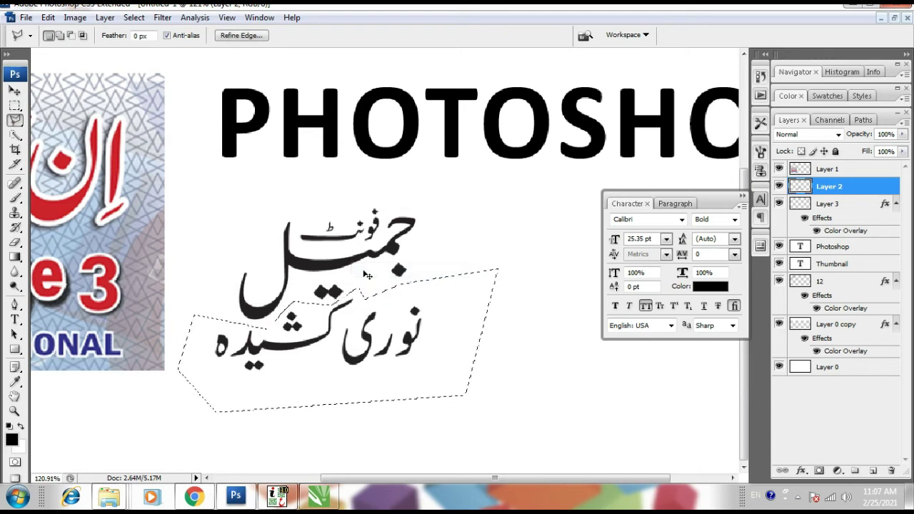
# Move نوری کشیده to the right of جمیل to form one line.
pyautogui.press('v')
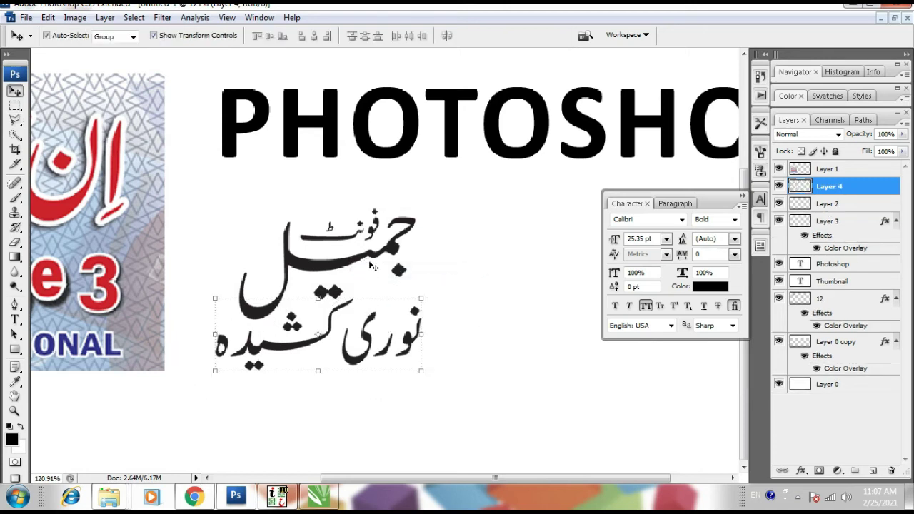
pyautogui.hotkey('ctrl', '-')
pyautogui.hotkey('ctrl', '-')
pyautogui.press('Tab')
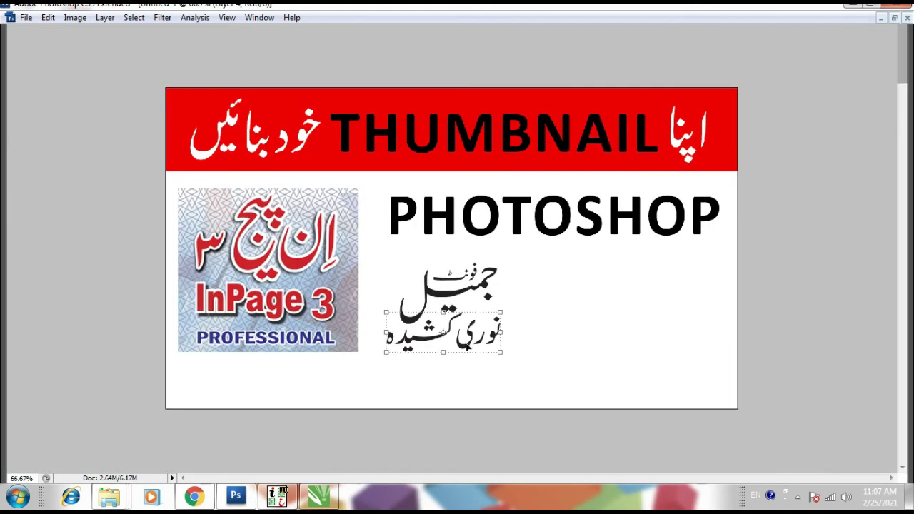
pyautogui.moveTo(469, 348); pyautogui.dragTo(567, 332)
pyautogui.hotkey('ctrl', 'z')
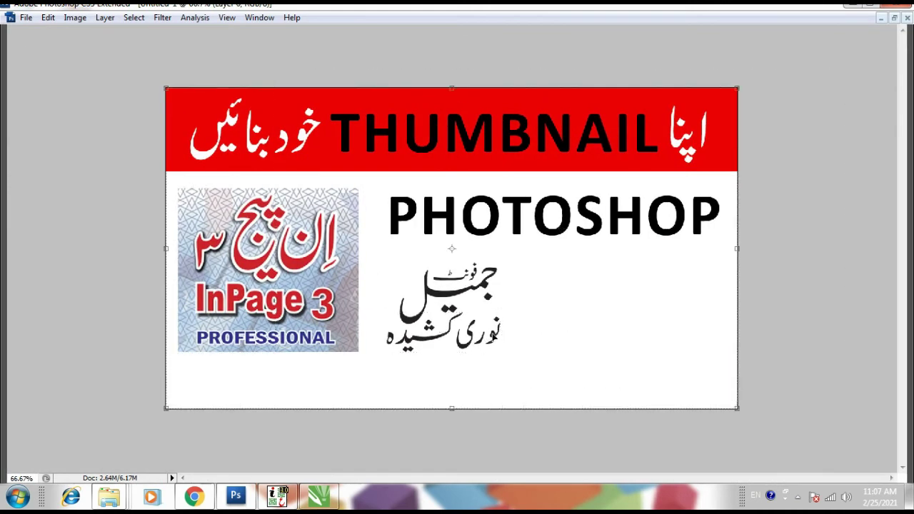
pyautogui.moveTo(494, 338); pyautogui.dragTo(598, 307)
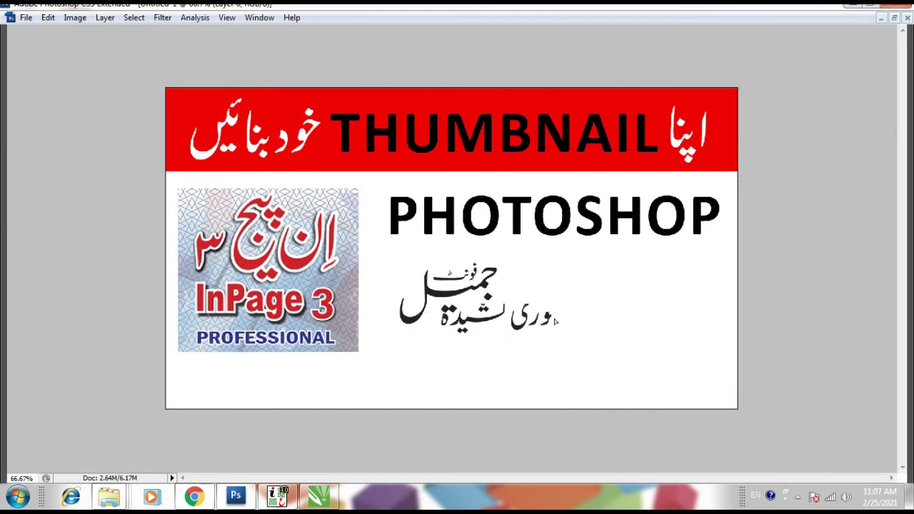
# Enlarge both Urdu text pieces together to fill the space beneath PHOTOSHOP.
pyautogui.keyDown('shift'); pyautogui.click(463, 297); pyautogui.keyUp('shift')
pyautogui.moveTo(603, 263); pyautogui.dragTo(719, 227)
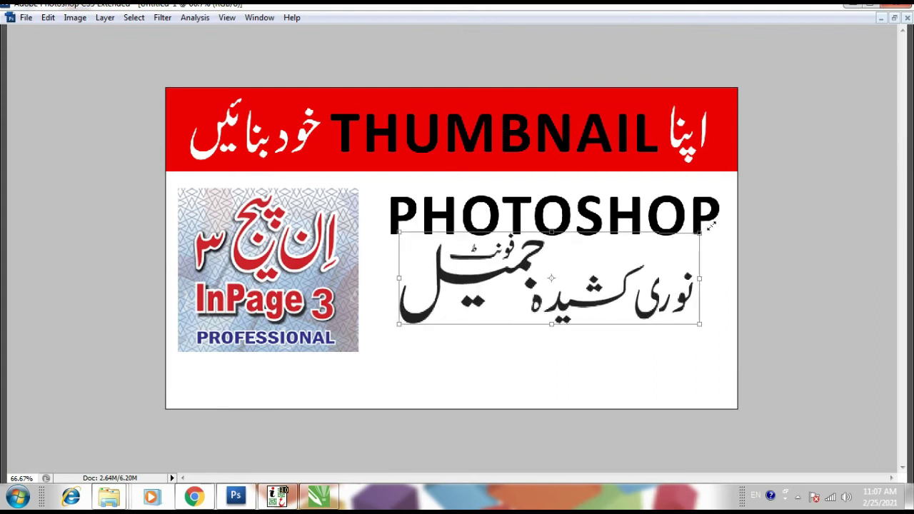
pyautogui.moveTo(664, 294); pyautogui.dragTo(653, 311)
pyautogui.press('Return')
pyautogui.click(611, 393)
pyautogui.click(461, 296)
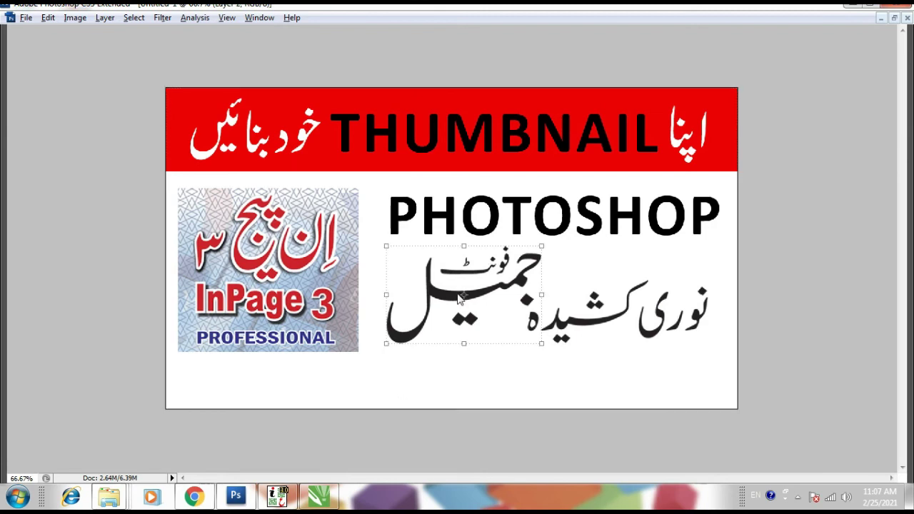
# Give the جمیل فونٹ text a blue Color Overlay layer style.
pyautogui.hotkey('alt', 'l')
pyautogui.press('Down')
pyautogui.press('Down')
pyautogui.press('Down')
pyautogui.press('Right')
pyautogui.press('Return')
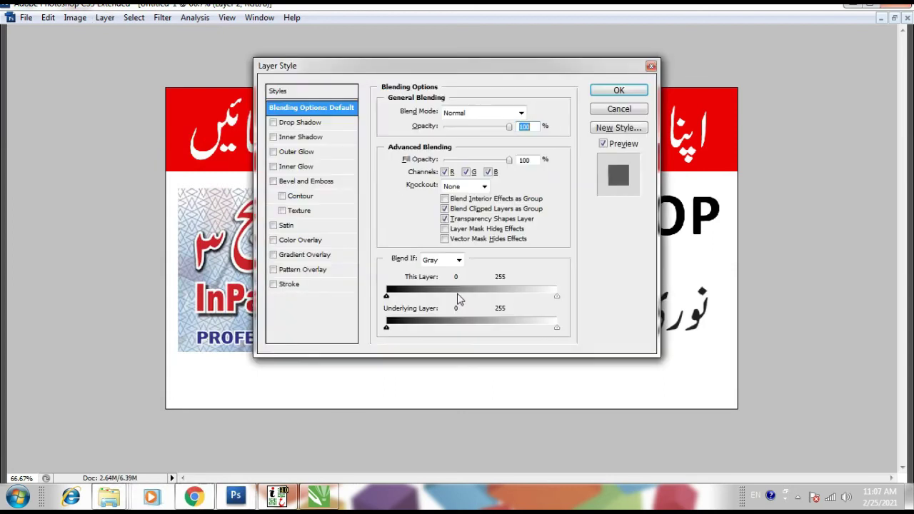
pyautogui.moveTo(302, 58)
pyautogui.mouseDown()
pyautogui.moveTo(455, 83)
pyautogui.moveTo(187, 82)
pyautogui.mouseUp()
pyautogui.click(182, 258)
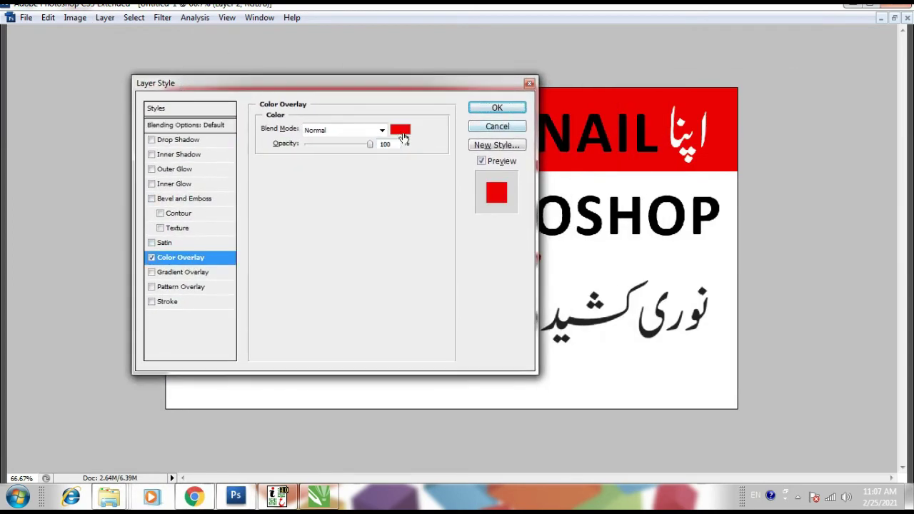
pyautogui.click(402, 130)
pyautogui.write('100')
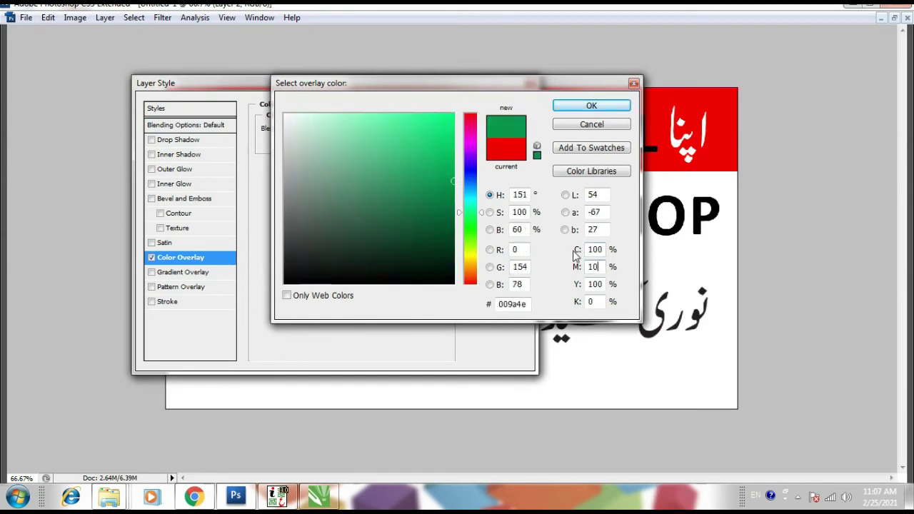
pyautogui.press('Return')
pyautogui.press('Return')
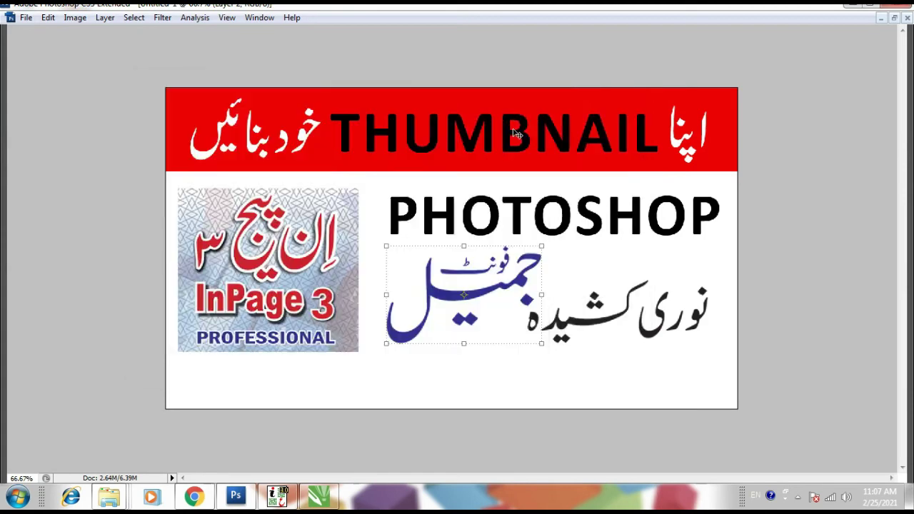
# Paste the blue overlay style onto the black نوری کشیدہ text.
pyautogui.hotkey('alt', 'l')
pyautogui.press('Down')
pyautogui.press('Down')
pyautogui.press('Down')
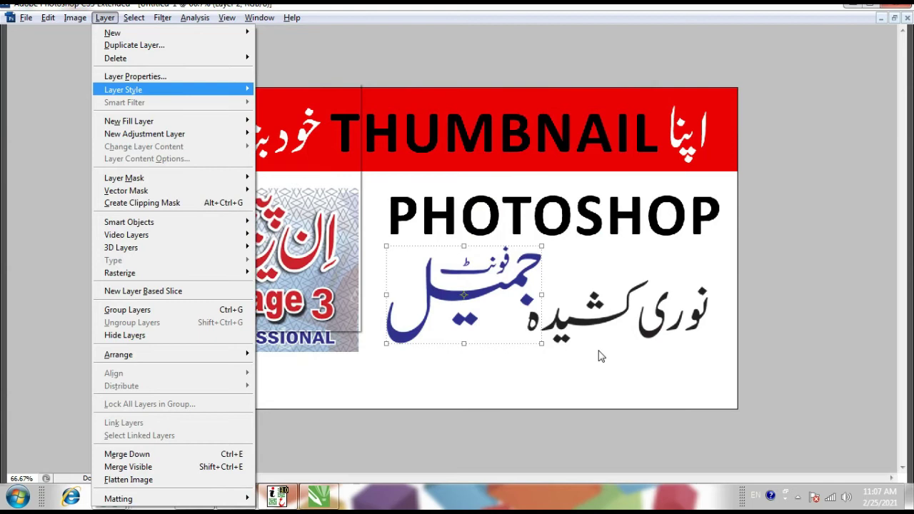
pyautogui.press('Escape')
pyautogui.press('Return')
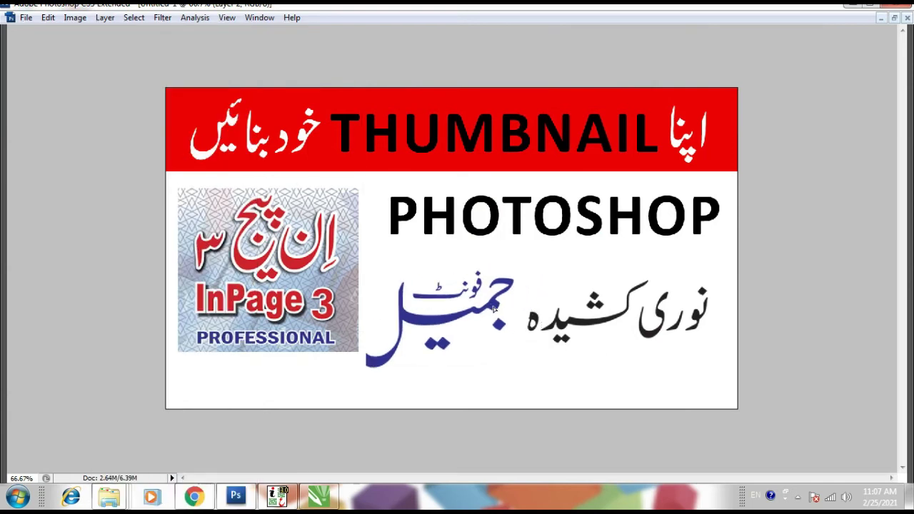
pyautogui.hotkey('ctrl', 't')
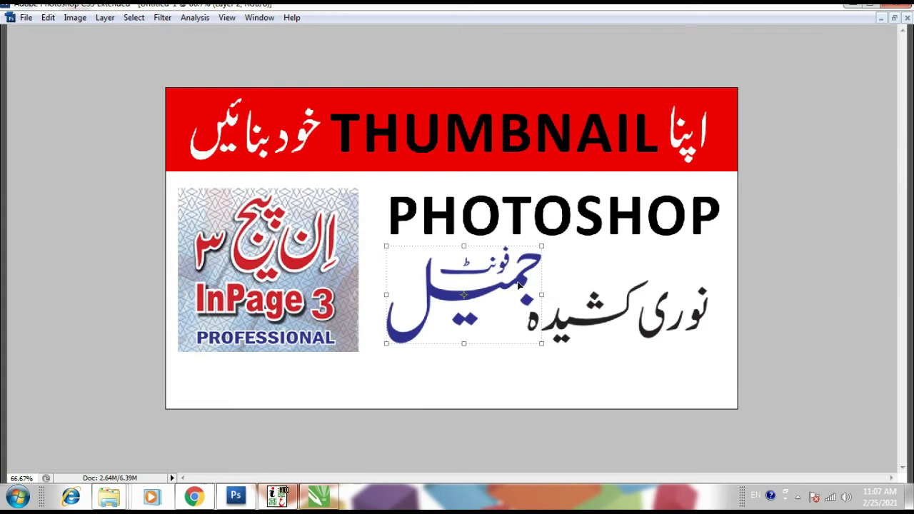
pyautogui.click(591, 323)
pyautogui.hotkey('alt', 'l')
pyautogui.press('y')
pyautogui.press('a')
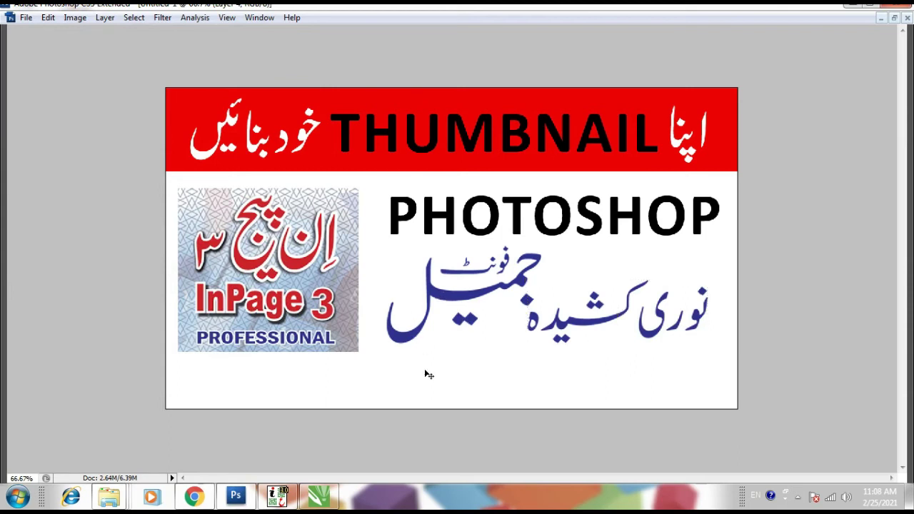
# Shrink the A-to-Z logo and place it in the bottom-right corner.
pyautogui.moveTo(266, 270); pyautogui.dragTo(265, 279)
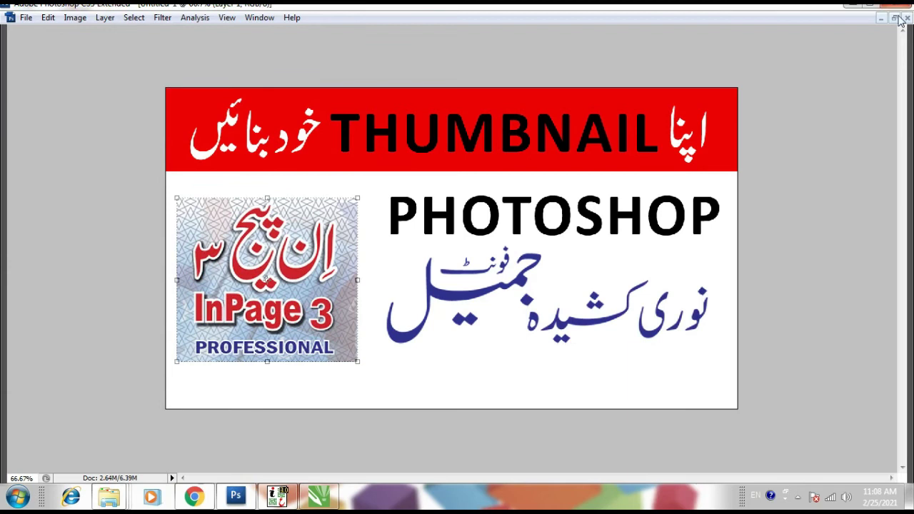
pyautogui.click(894, 17)
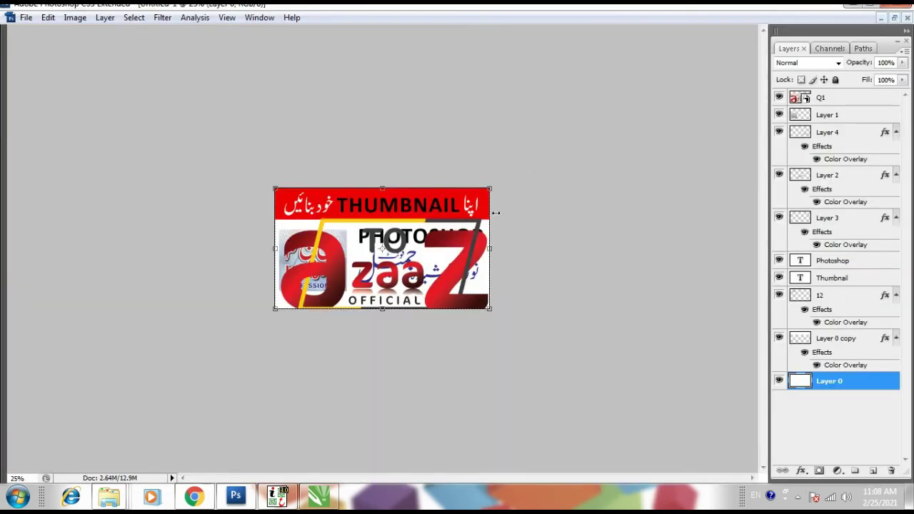
pyautogui.click(482, 249)
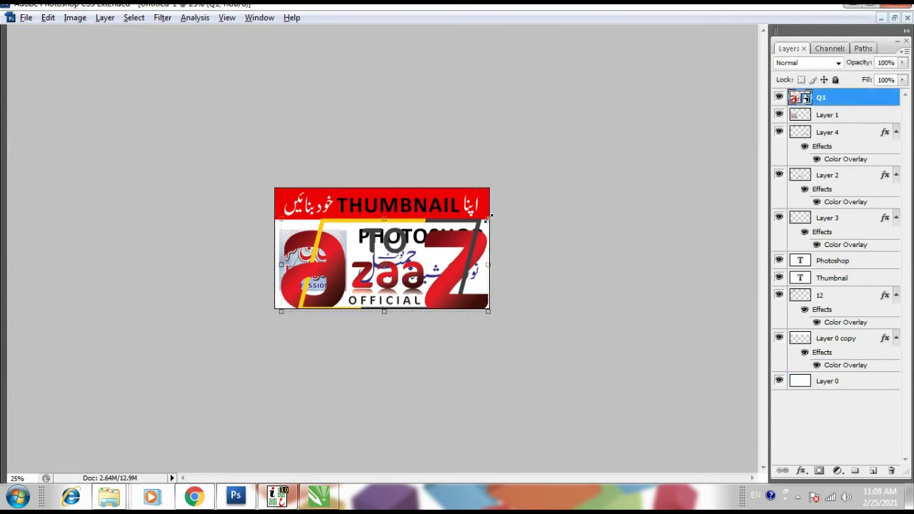
pyautogui.moveTo(489, 215); pyautogui.dragTo(414, 254)
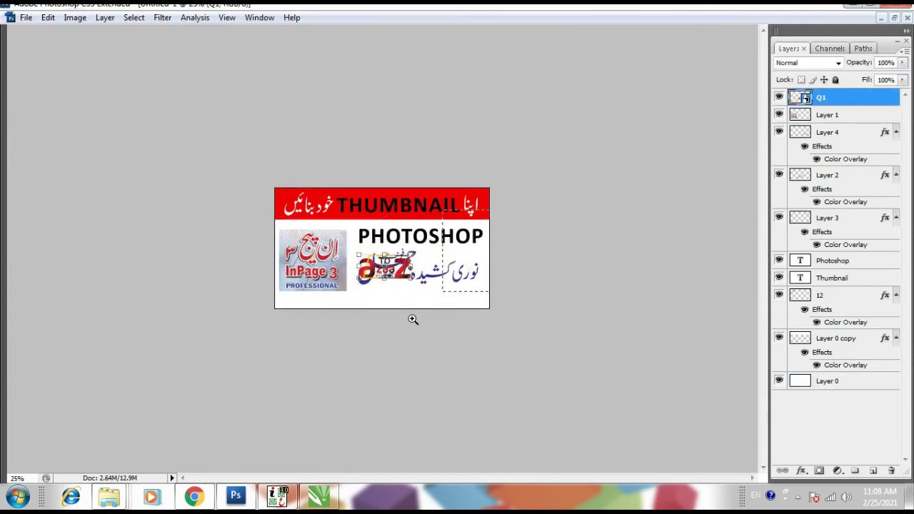
pyautogui.hotkey('ctrl', '0')
pyautogui.moveTo(459, 275)
pyautogui.mouseDown()
pyautogui.moveTo(491, 384)
pyautogui.moveTo(498, 374)
pyautogui.mouseUp()
pyautogui.hotkey('ctrl', '-')
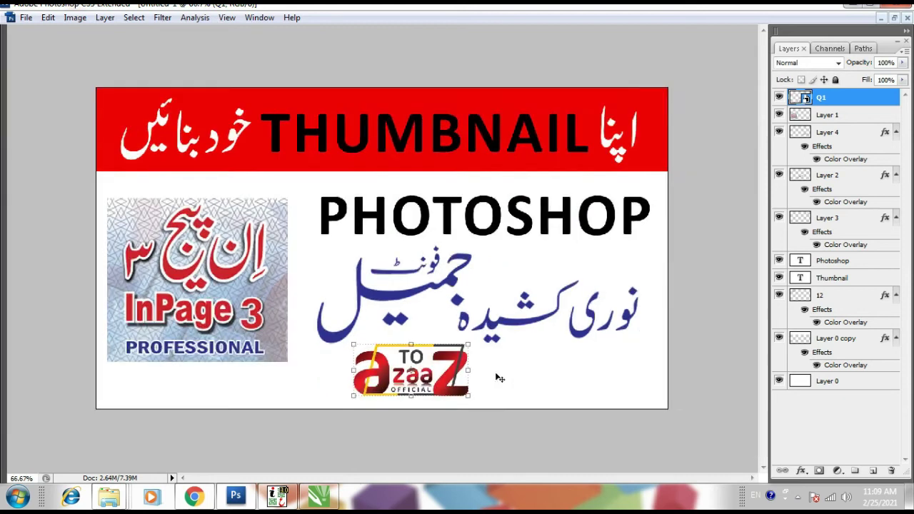
pyautogui.hotkey('ctrl', '-')
pyautogui.moveTo(362, 325); pyautogui.dragTo(495, 325)
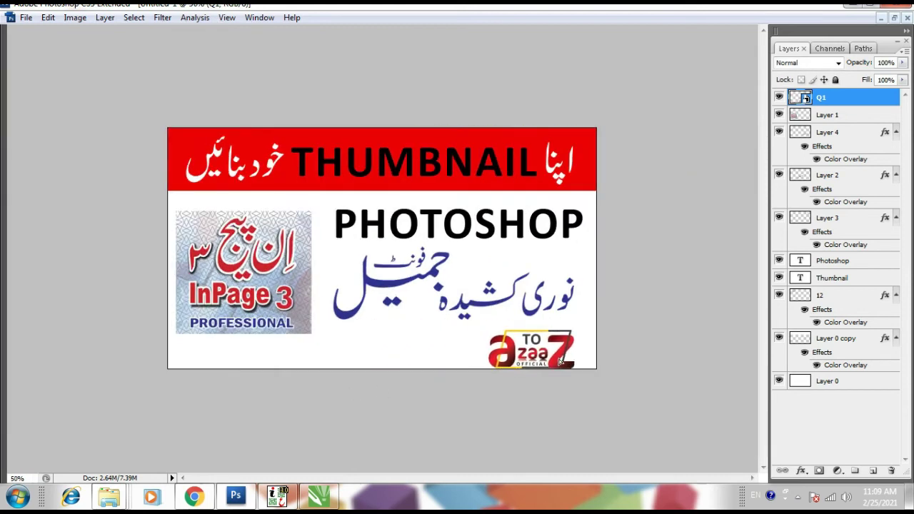
pyautogui.moveTo(498, 325); pyautogui.dragTo(503, 329)
pyautogui.press('Return')
# Duplicate PHOTOSHOP into the lower area and retype it as FREE DOWNLOAD.
pyautogui.moveTo(432, 227); pyautogui.dragTo(372, 343)
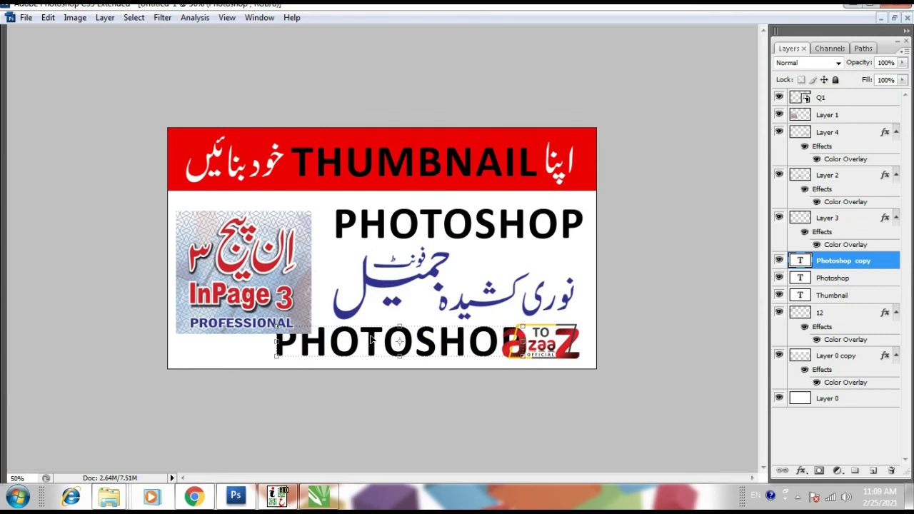
pyautogui.press('t')
pyautogui.click(371, 334)
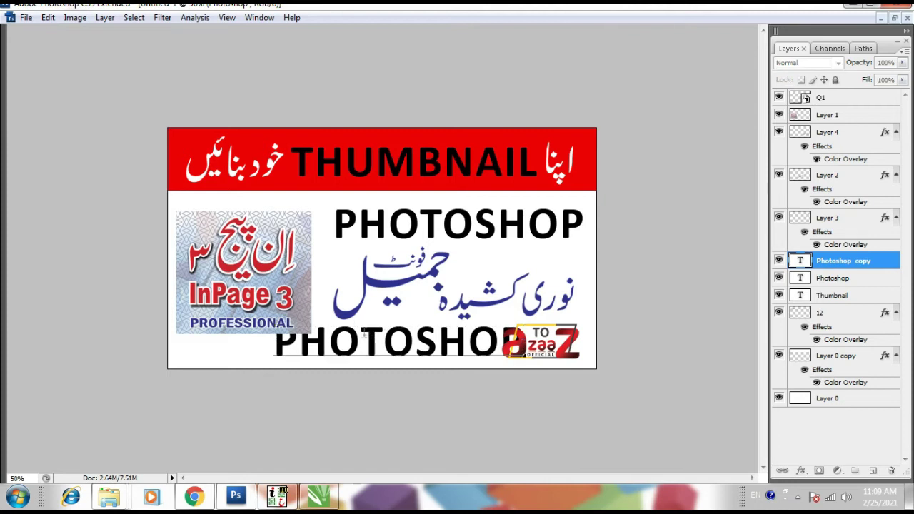
pyautogui.hotkey('ctrl', 'a')
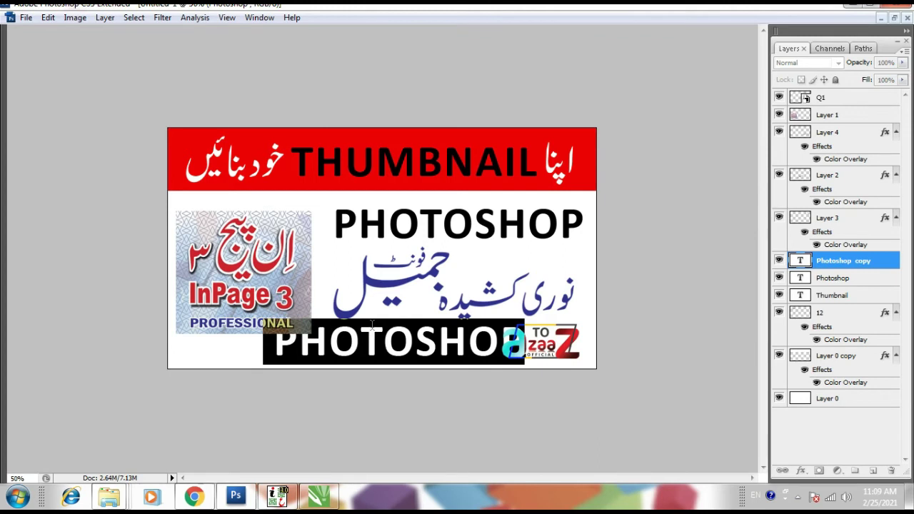
pyautogui.write('FREE DOWNLOAD')
pyautogui.hotkey('ctrl', 'Return')
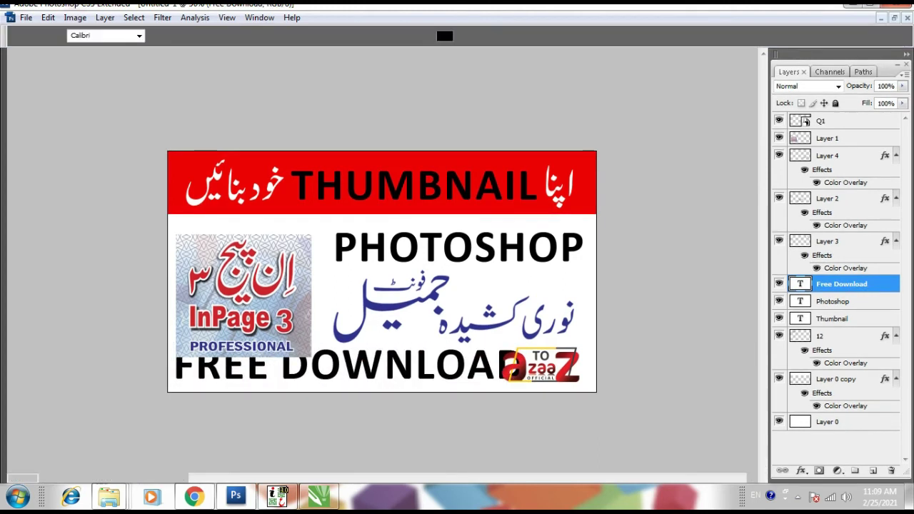
# Shrink the FREE DOWNLOAD text and move it down and left.
pyautogui.press('v')
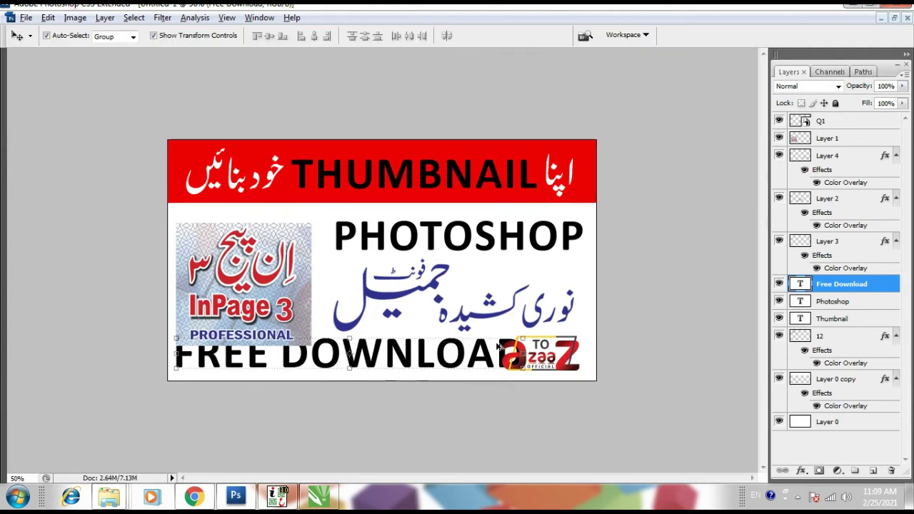
pyautogui.hotkey('ctrl', 't')
pyautogui.moveTo(524, 332); pyautogui.dragTo(477, 338)
pyautogui.press('Return')
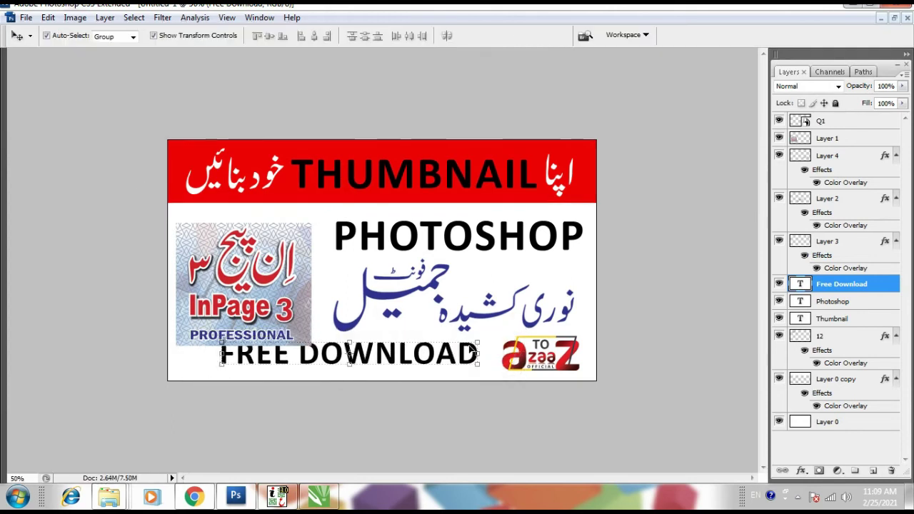
pyautogui.moveTo(434, 358); pyautogui.dragTo(415, 365)
# Shrink the InPage 3 logo image and nudge FREE DOWNLOAD slightly left.
pyautogui.click(306, 340)
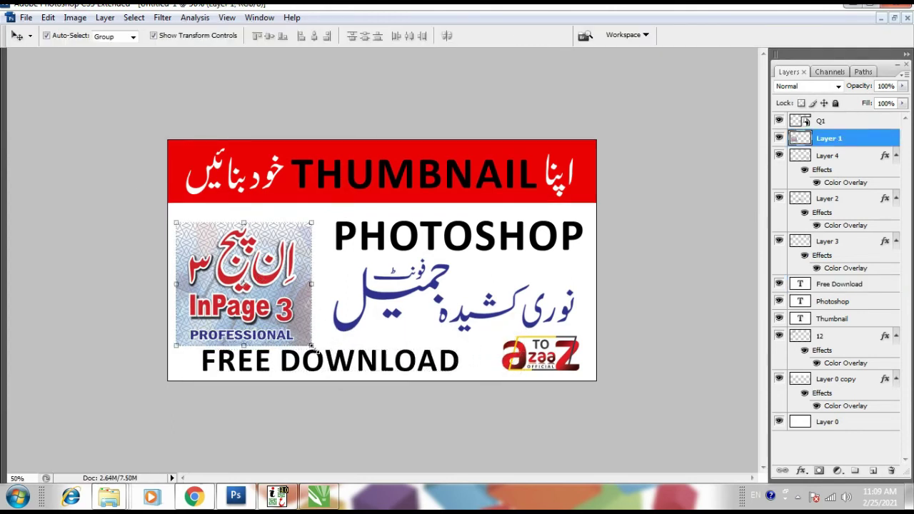
pyautogui.moveTo(311, 345); pyautogui.dragTo(290, 326)
pyautogui.press('Return')
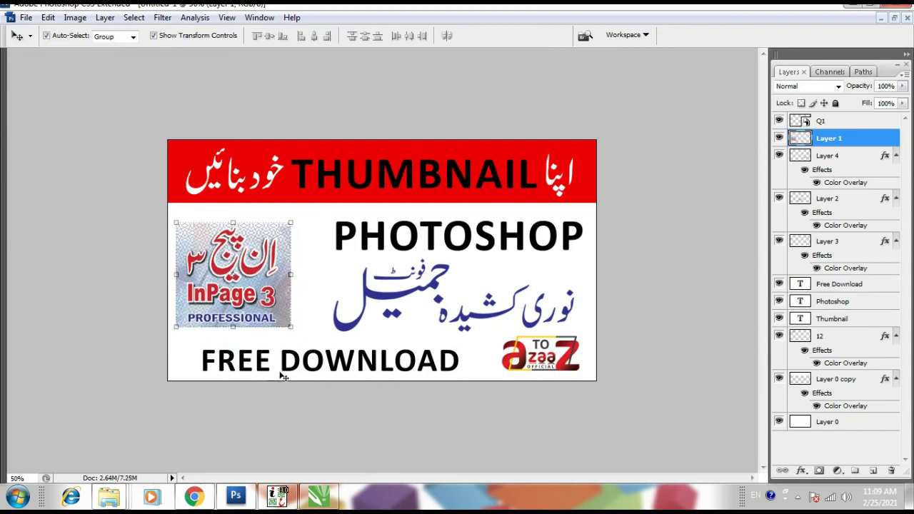
pyautogui.moveTo(282, 376); pyautogui.dragTo(273, 375)
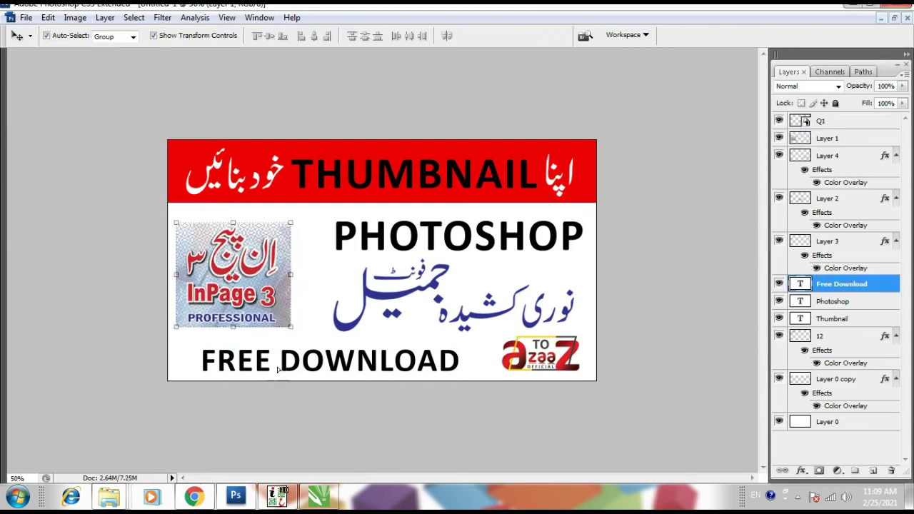
pyautogui.click(424, 200)
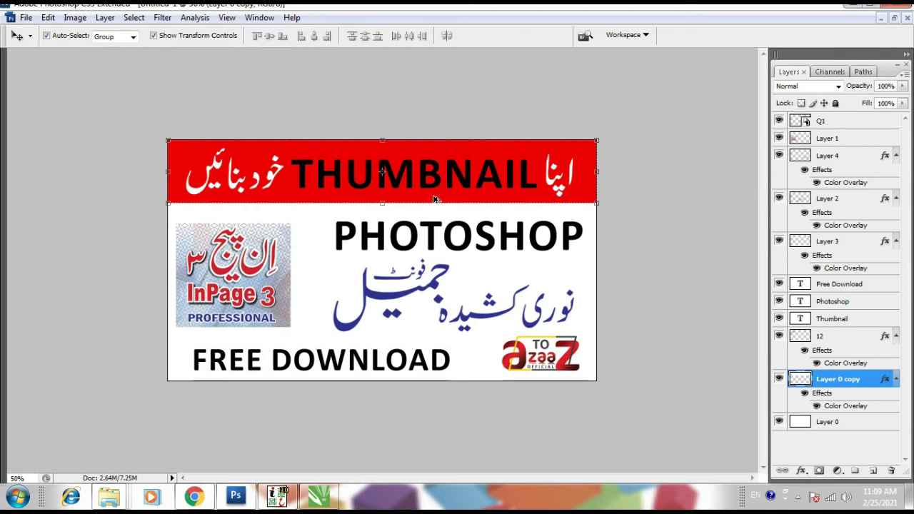
pyautogui.moveTo(436, 198); pyautogui.dragTo(490, 351)
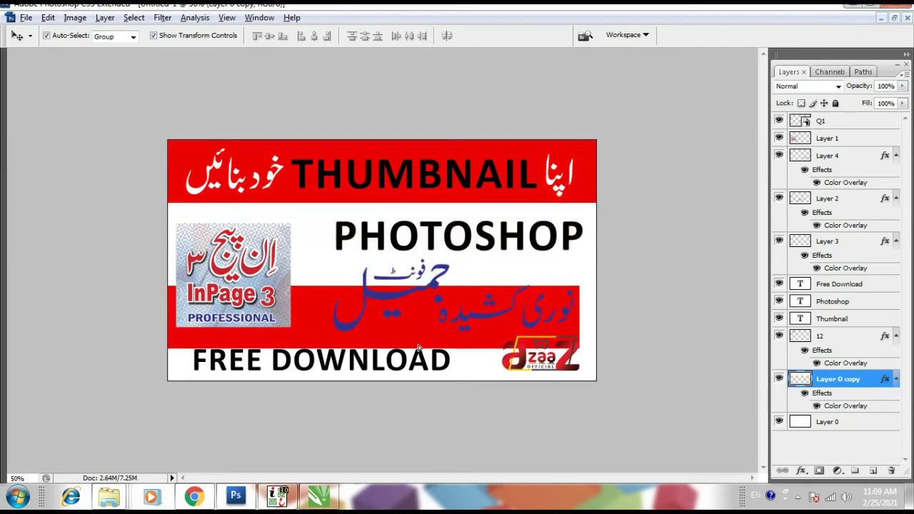
pyautogui.hotkey('ctrl', 't')
pyautogui.moveTo(580, 307)
pyautogui.mouseDown()
pyautogui.moveTo(410, 332)
pyautogui.moveTo(438, 359)
pyautogui.moveTo(460, 355)
pyautogui.mouseUp()
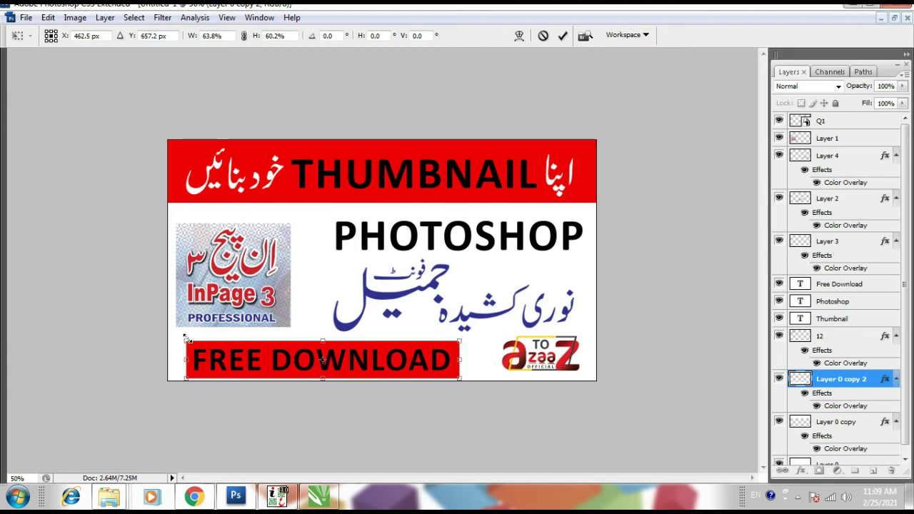
pyautogui.press('Return')
pyautogui.press('Delete')
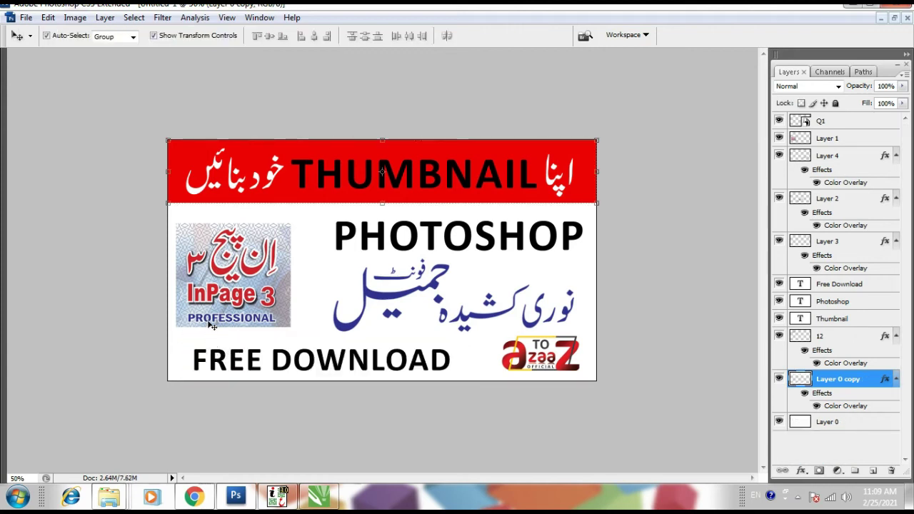
# Draw a black rounded rectangle with radius 5 around FREE DOWNLOAD.
pyautogui.click(15, 349)
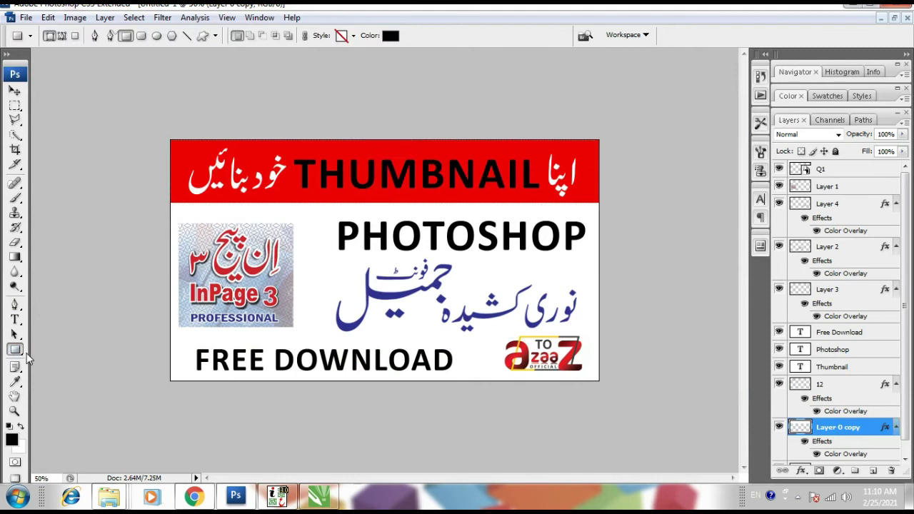
pyautogui.click(79, 361)
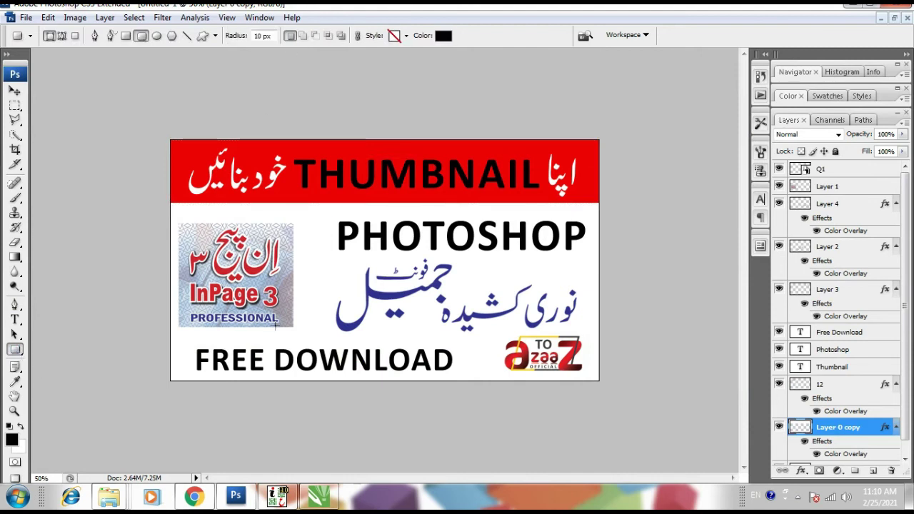
pyautogui.click(872, 470)
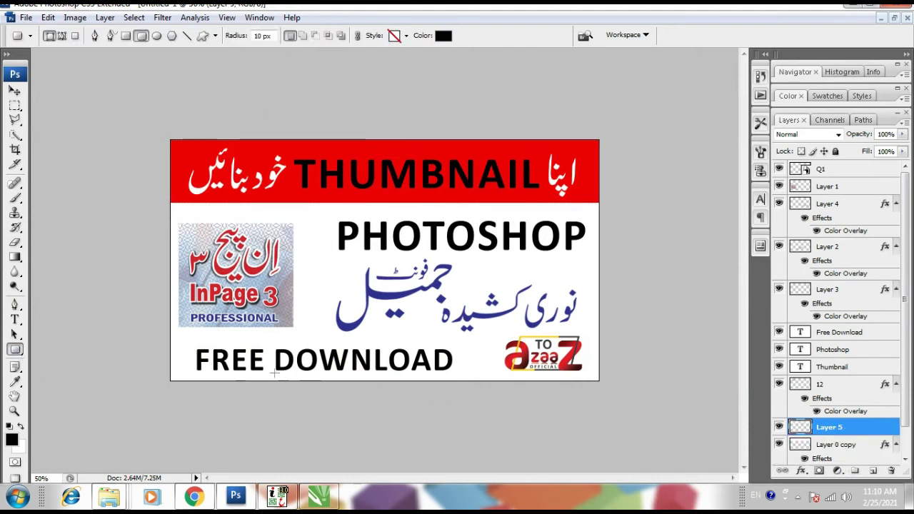
pyautogui.moveTo(193, 343); pyautogui.dragTo(463, 376)
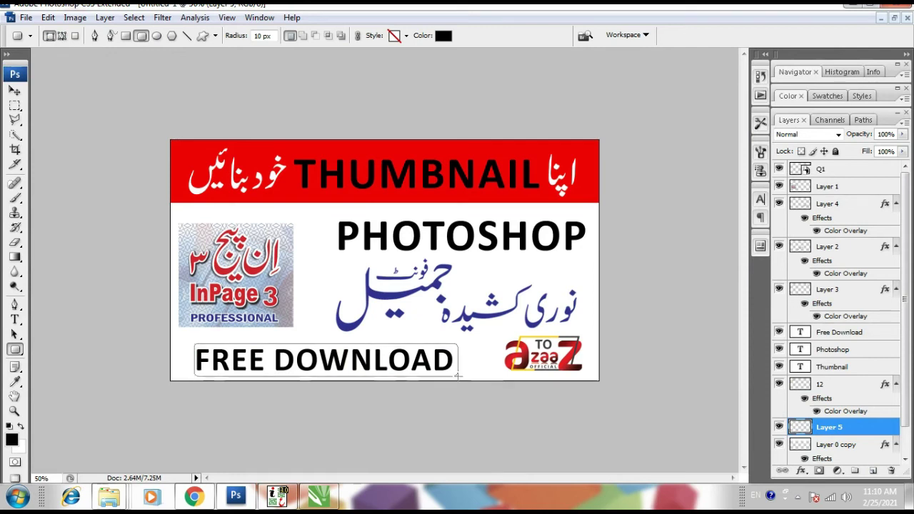
pyautogui.hotkey('ctrl', 'z')
pyautogui.doubleClick(270, 38)
pyautogui.write('5')
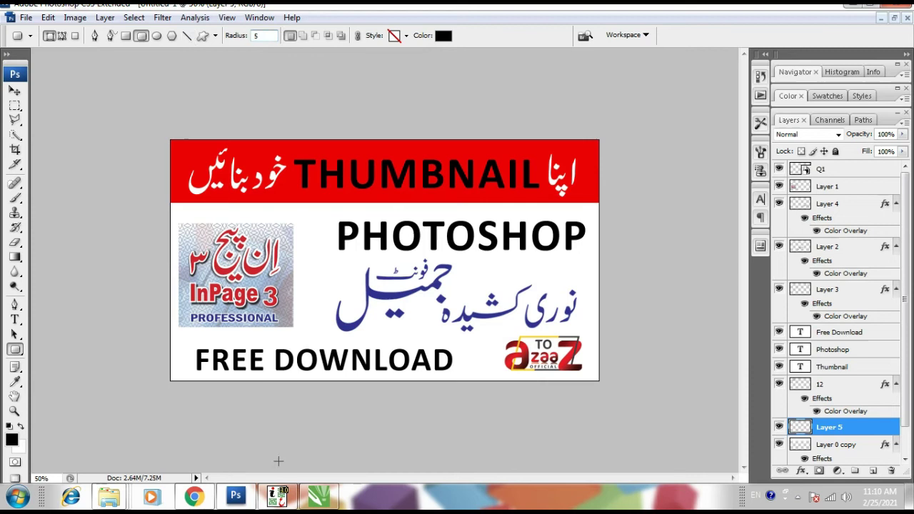
pyautogui.moveTo(184, 343); pyautogui.dragTo(462, 376)
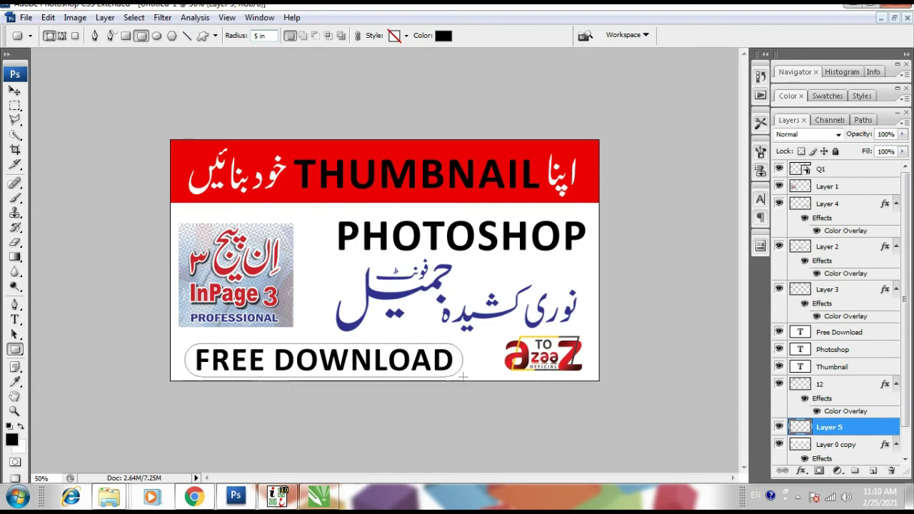
# Select the Shape 1 bar layer, briefly shifting it to check the text beneath.
pyautogui.press('v')
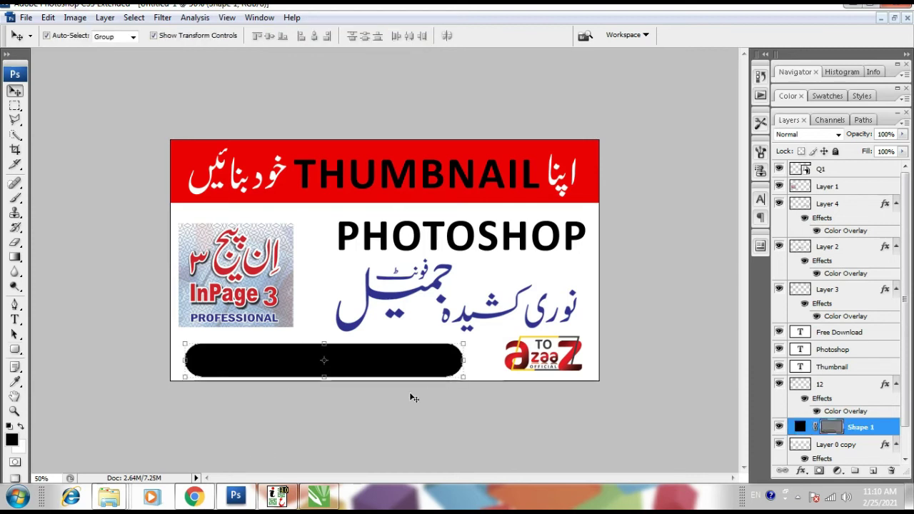
pyautogui.moveTo(437, 364)
pyautogui.mouseDown()
pyautogui.moveTo(433, 344)
pyautogui.moveTo(437, 366)
pyautogui.mouseUp()
pyautogui.click(509, 377)
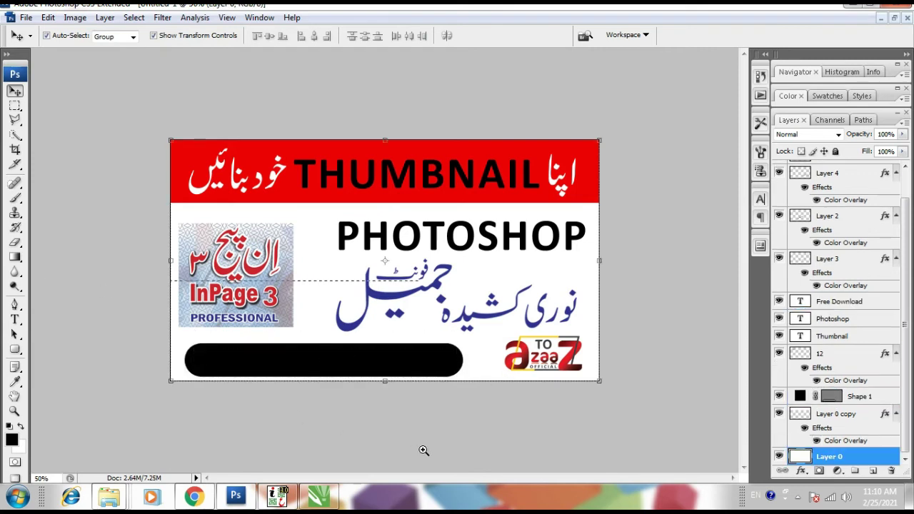
pyautogui.scroll(3, 423, 446)
pyautogui.click(308, 376)
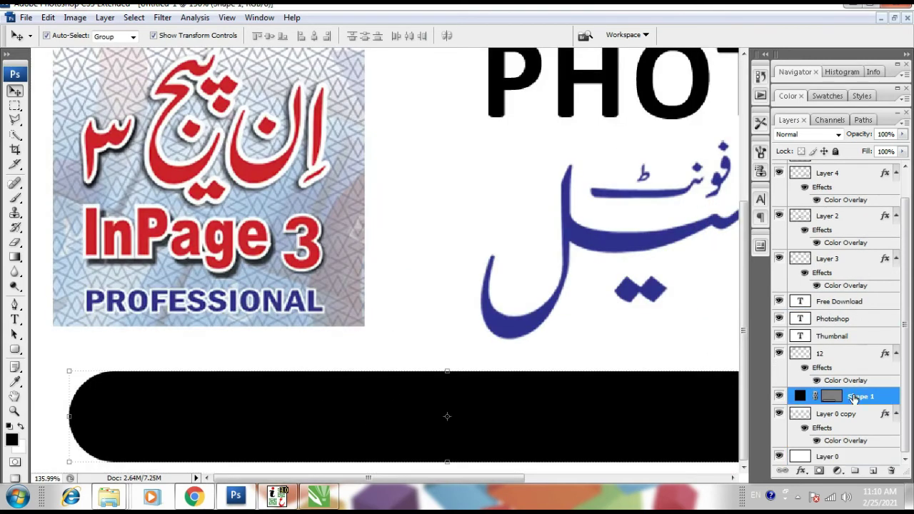
pyautogui.moveTo(84, 392); pyautogui.dragTo(83, 358)
pyautogui.hotkey('ctrl', 'z')
# Restack Shape 1 just above Layer 0, beneath the FREE DOWNLOAD text layer.
pyautogui.hotkey('ctrl', 'shift', ']')
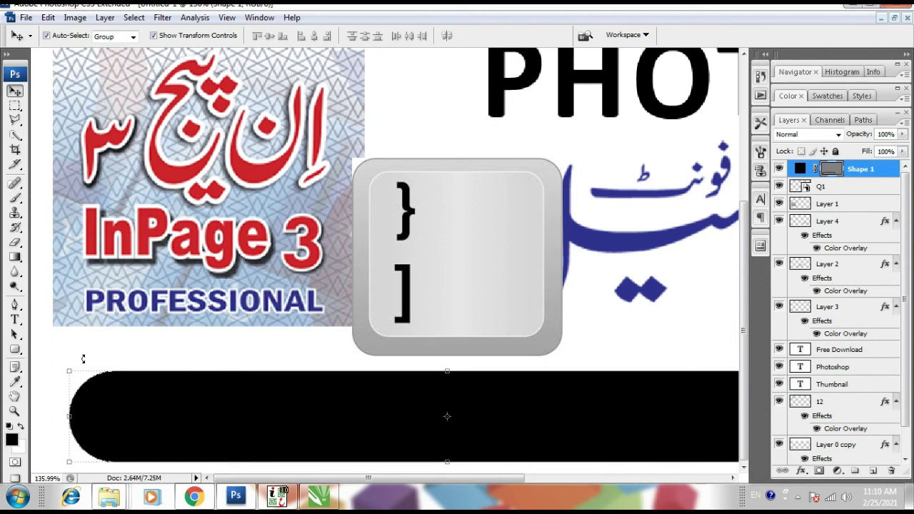
pyautogui.hotkey('ctrl', 'shift', '[')
pyautogui.hotkey('ctrl', 'shift', ']')
pyautogui.hotkey('ctrl', 'shift', '[')
pyautogui.hotkey('ctrl', ']')
pyautogui.hotkey('ctrl', 'shift', ']')
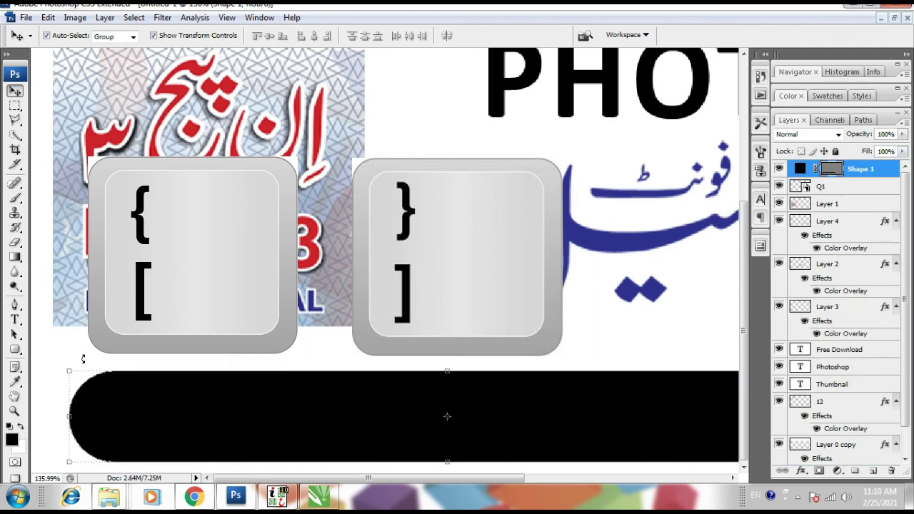
pyautogui.hotkey('ctrl', 'shift', '[')
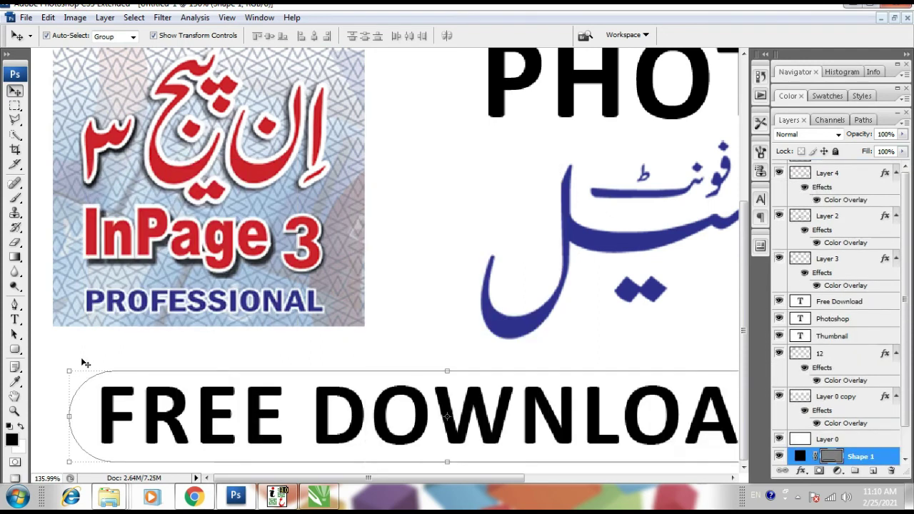
pyautogui.hotkey('ctrl', 'shift', ']')
pyautogui.hotkey('ctrl', '-')
pyautogui.hotkey('ctrl', '-')
pyautogui.hotkey('ctrl', '-')
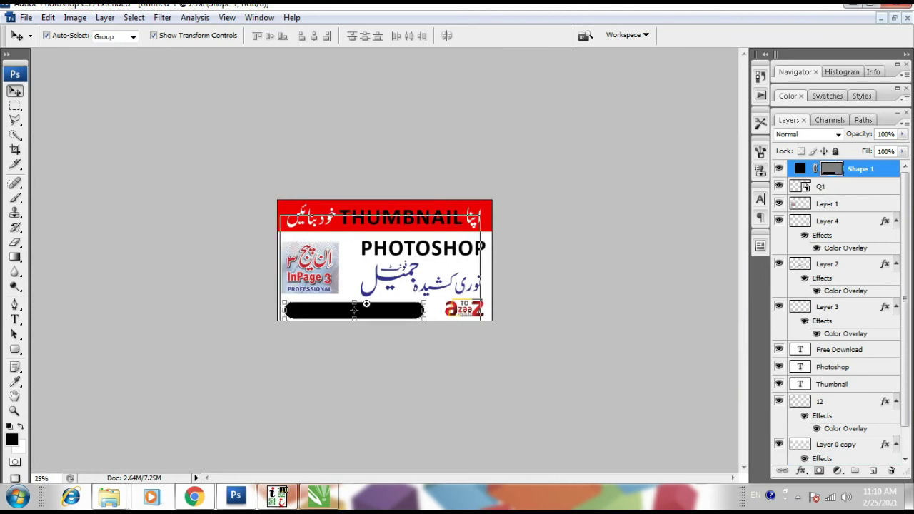
pyautogui.hotkey('ctrl', '+')
pyautogui.hotkey('ctrl', '+')
pyautogui.hotkey('ctrl', 'shift', '[')
pyautogui.hotkey('ctrl', ']')
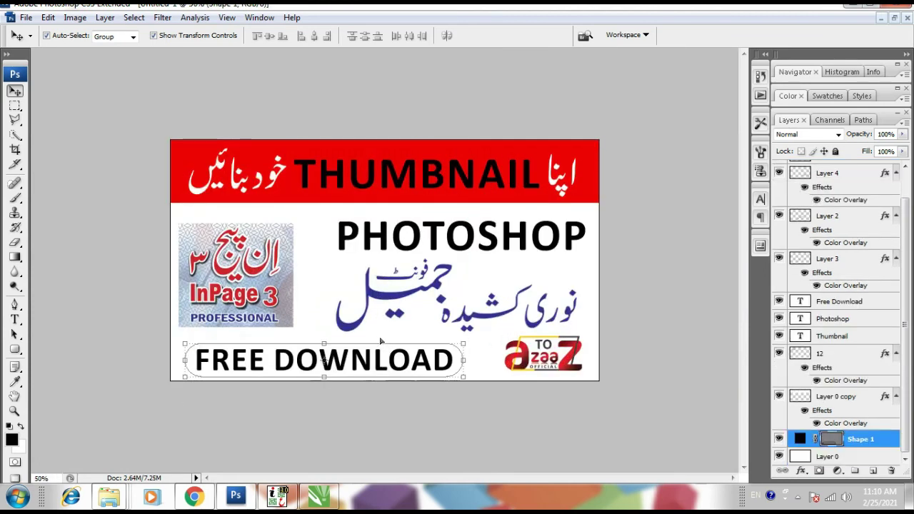
pyautogui.click(386, 362)
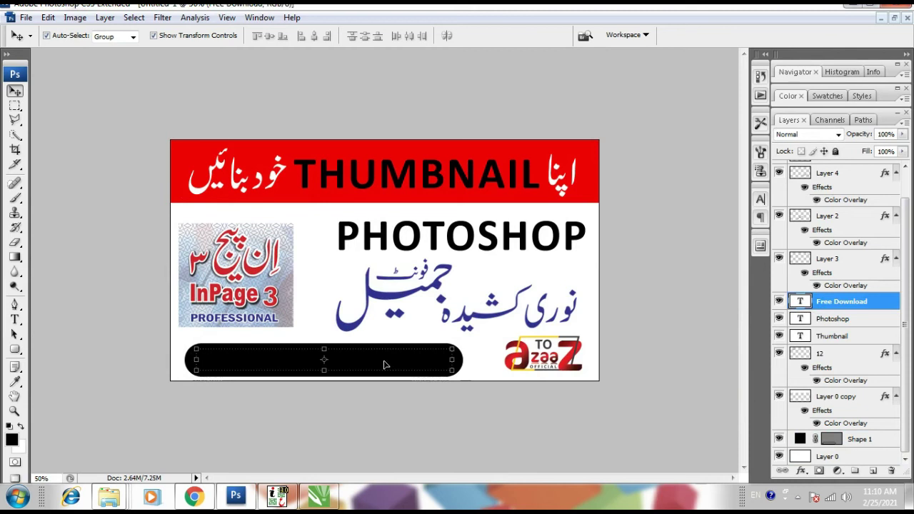
# Give the FREE DOWNLOAD text layer a white Color Overlay style.
pyautogui.hotkey('alt', 'l')
pyautogui.press('y')
pyautogui.press('Return')
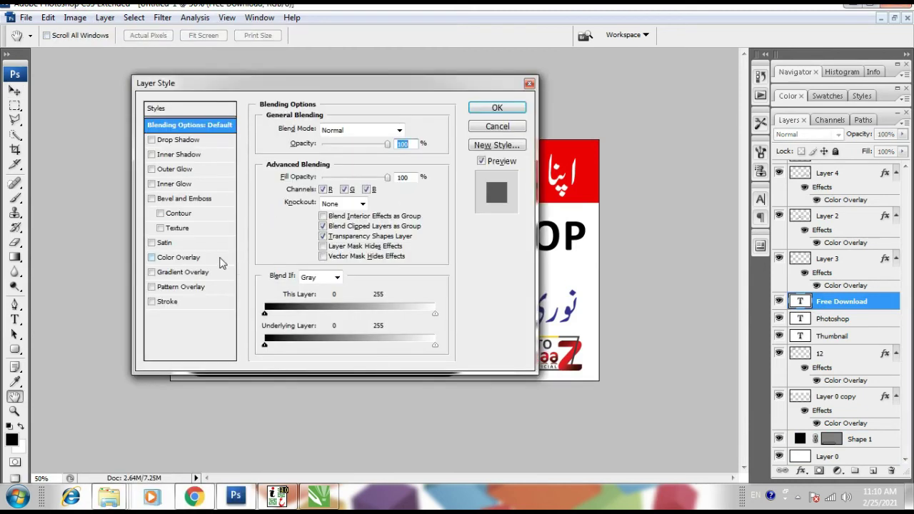
pyautogui.click(205, 260)
pyautogui.click(400, 130)
pyautogui.moveTo(371, 186); pyautogui.dragTo(202, 38)
pyautogui.press('Return')
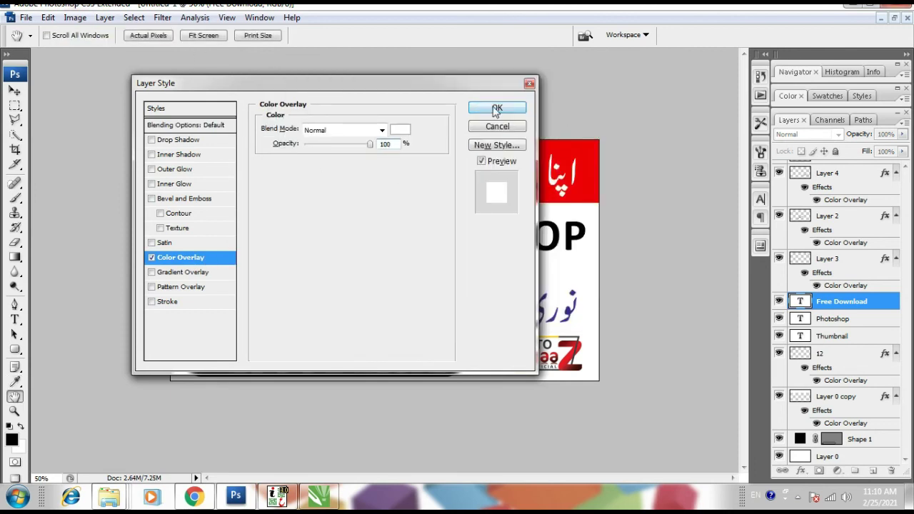
pyautogui.click(497, 109)
# Give the Shape 1 rounded bar a green 00a651 Color Overlay.
pyautogui.scroll(5, 286, 414)
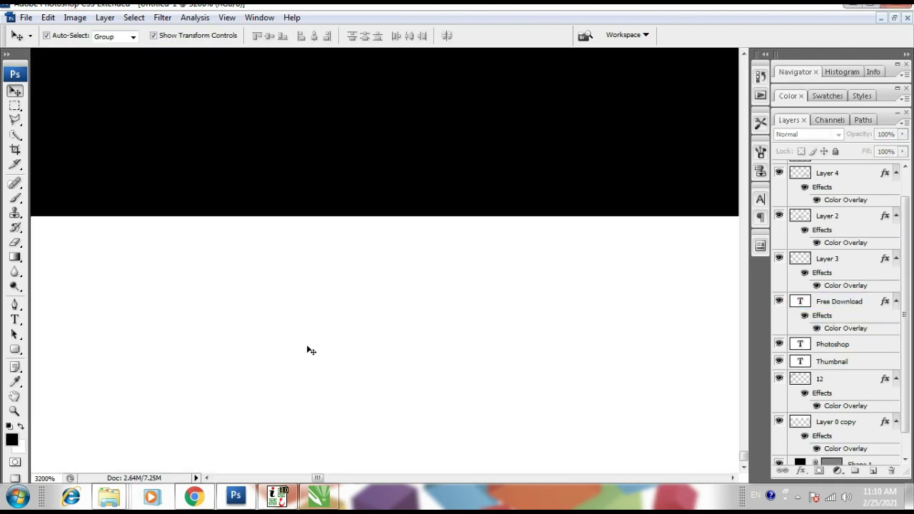
pyautogui.scroll(-3, 307, 349)
pyautogui.scroll(-1, 309, 350)
pyautogui.click(333, 340)
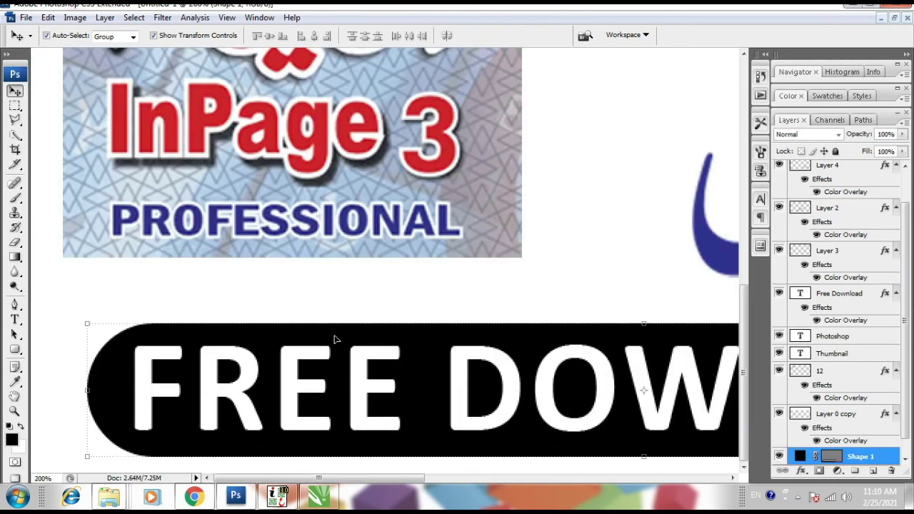
pyautogui.doubleClick(881, 457)
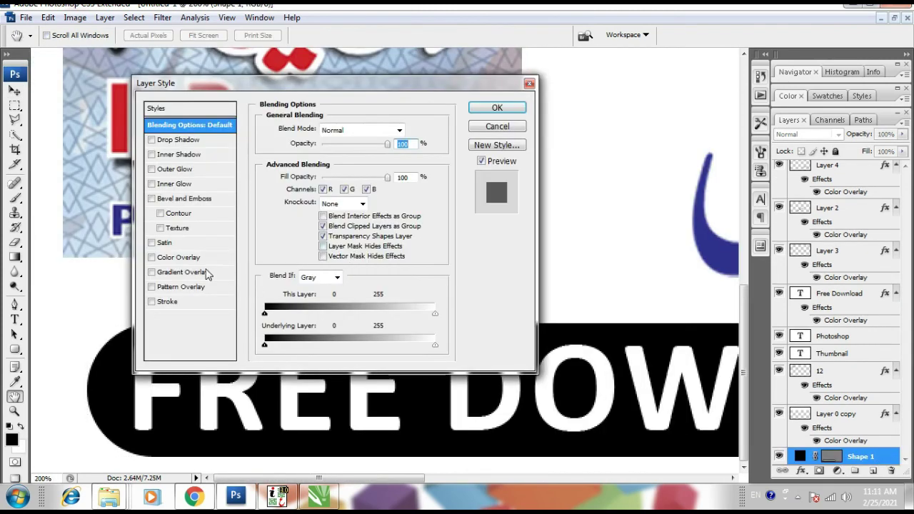
pyautogui.click(187, 258)
pyautogui.click(400, 129)
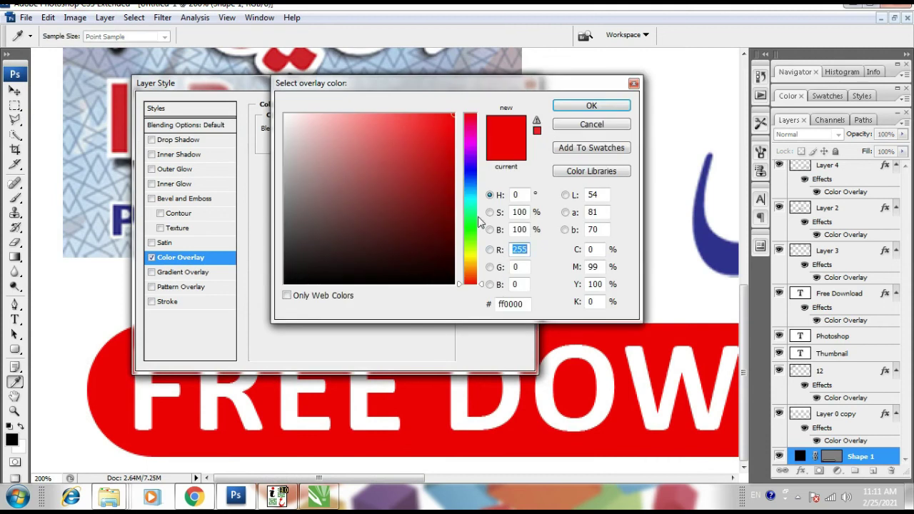
pyautogui.write('100')
pyautogui.press('Tab')
pyautogui.write('0')
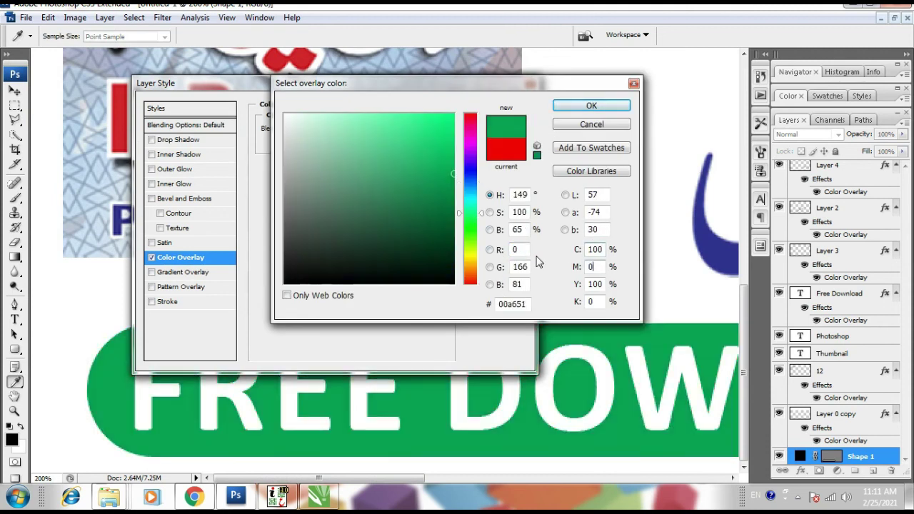
pyautogui.press('Return')
pyautogui.press('Return')
pyautogui.hotkey('ctrl', 'alt', '0')
pyautogui.hotkey('ctrl', '-')
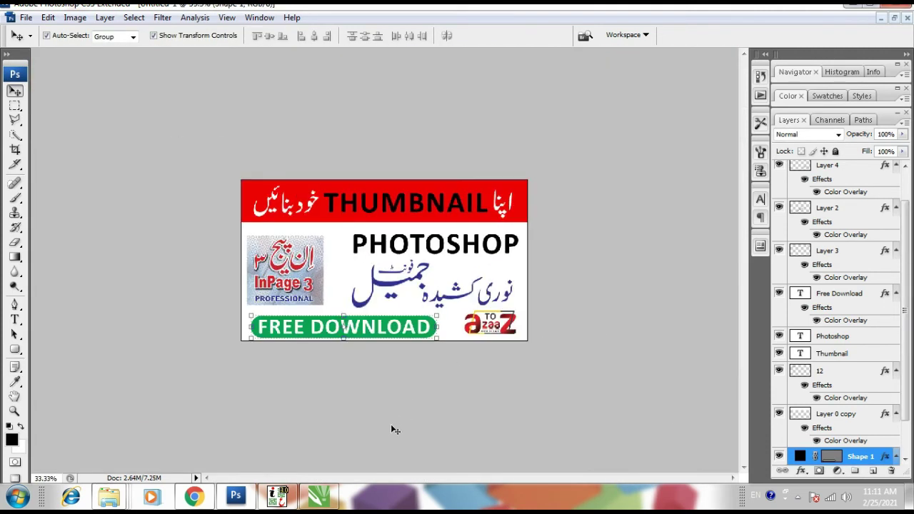
pyautogui.click(392, 426)
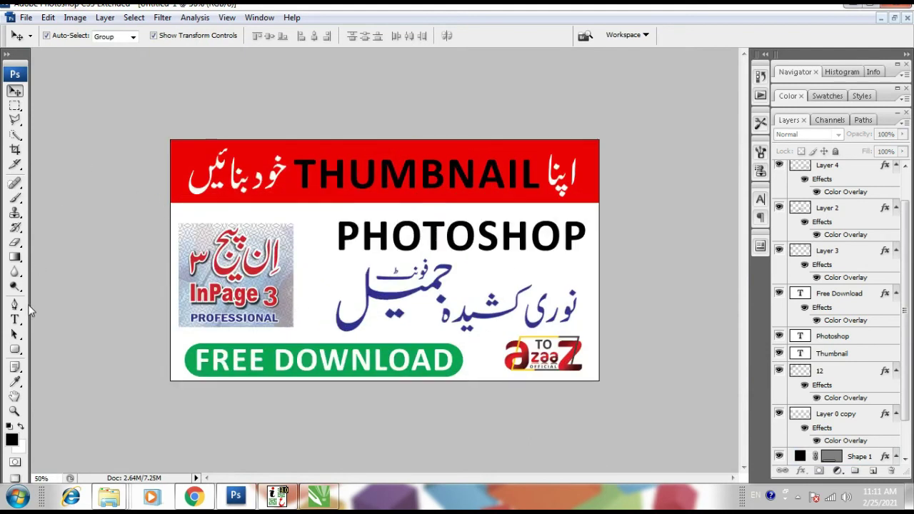
# Draw a thick arrow custom shape on a new layer beside the InPage logo.
pyautogui.click(14, 349)
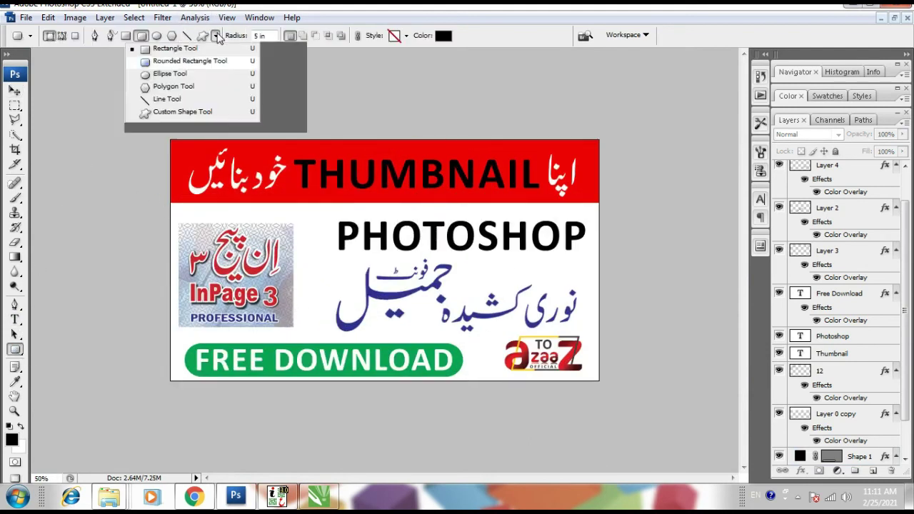
pyautogui.click(203, 35)
pyautogui.click(269, 36)
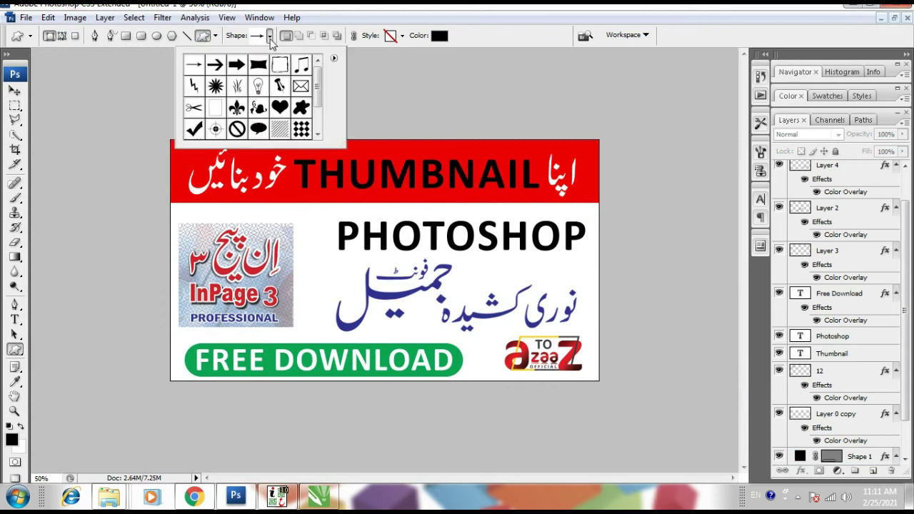
pyautogui.doubleClick(236, 67)
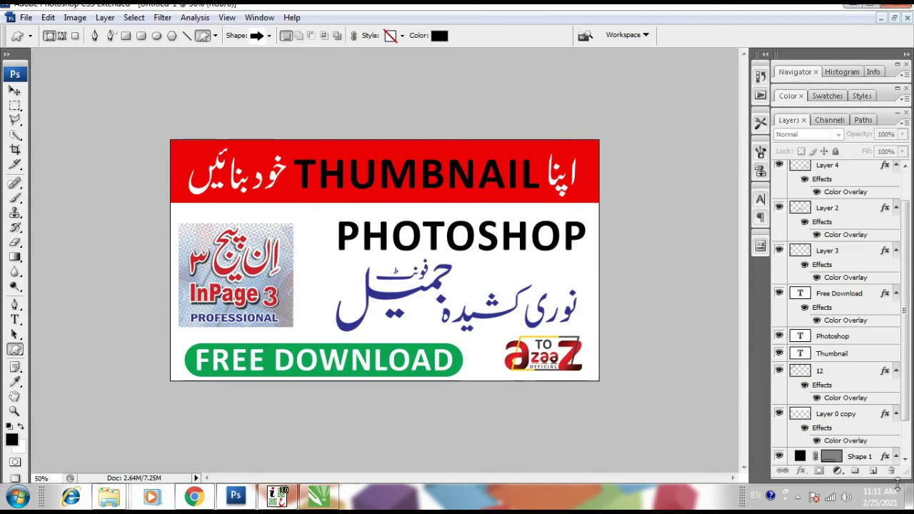
pyautogui.click(873, 470)
pyautogui.moveTo(317, 270); pyautogui.dragTo(296, 288)
# Rotate the arrow to point down, enlarge it and place it beside the Urdu text.
pyautogui.press('v')
pyautogui.hotkey('ctrl', 't')
pyautogui.rightClick(334, 287)
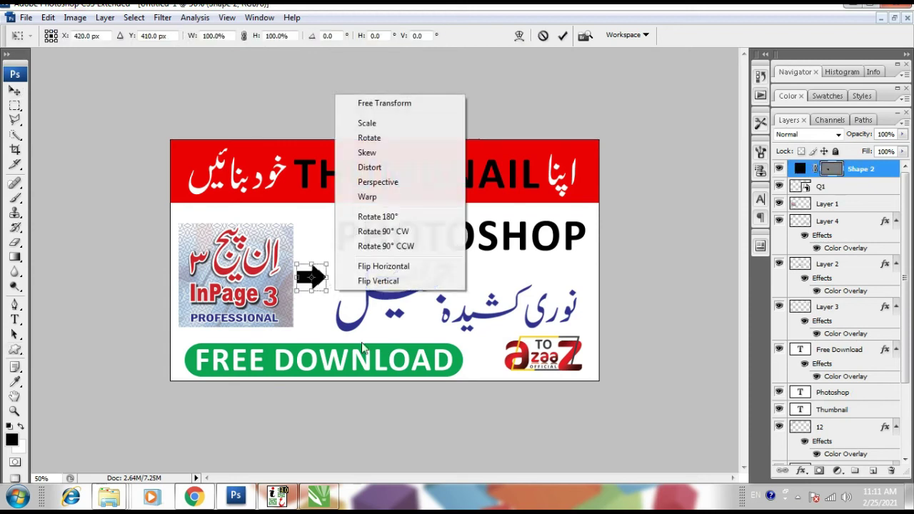
pyautogui.click(378, 246)
pyautogui.rightClick(322, 277)
pyautogui.click(350, 396)
pyautogui.moveTo(327, 293)
pyautogui.mouseDown()
pyautogui.moveTo(336, 310)
pyautogui.moveTo(317, 331)
pyautogui.moveTo(325, 325)
pyautogui.mouseUp()
pyautogui.press('Return')
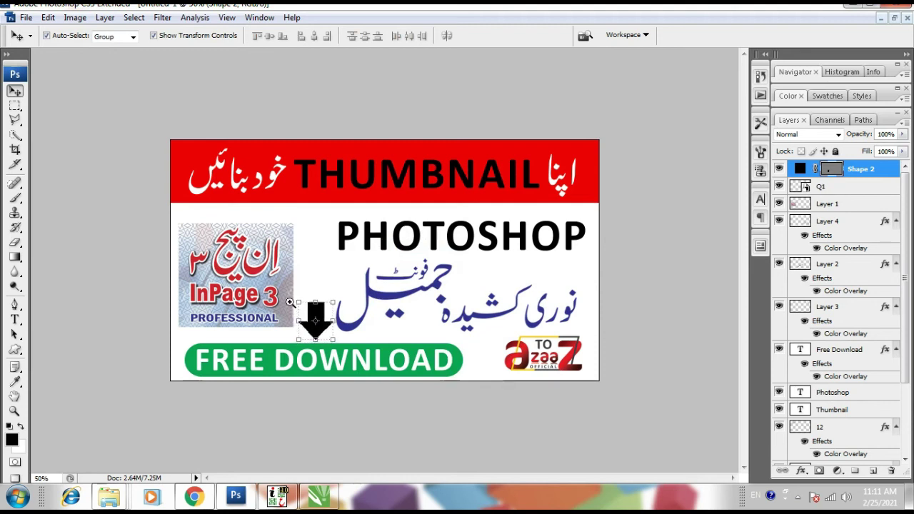
# Copy the green button's layer style and paste it onto the arrow shape.
pyautogui.click(290, 303)
pyautogui.doubleClick(879, 177)
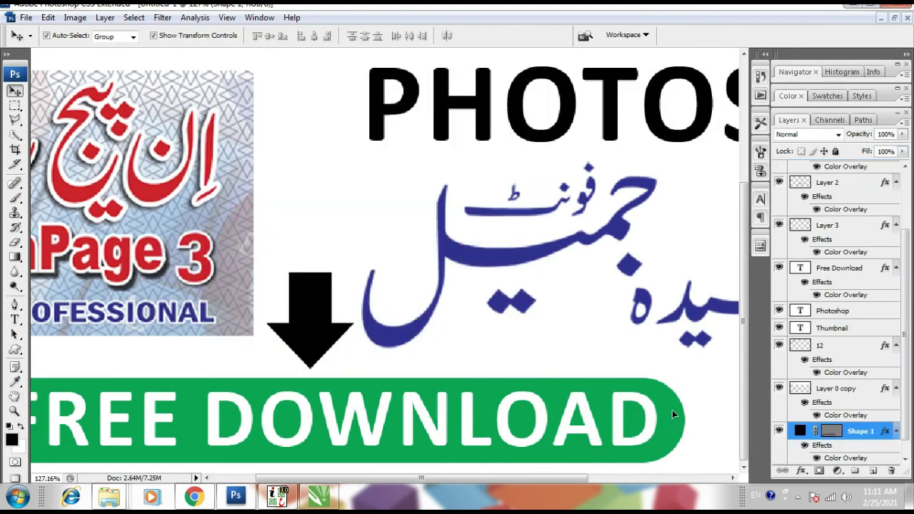
pyautogui.click(671, 410)
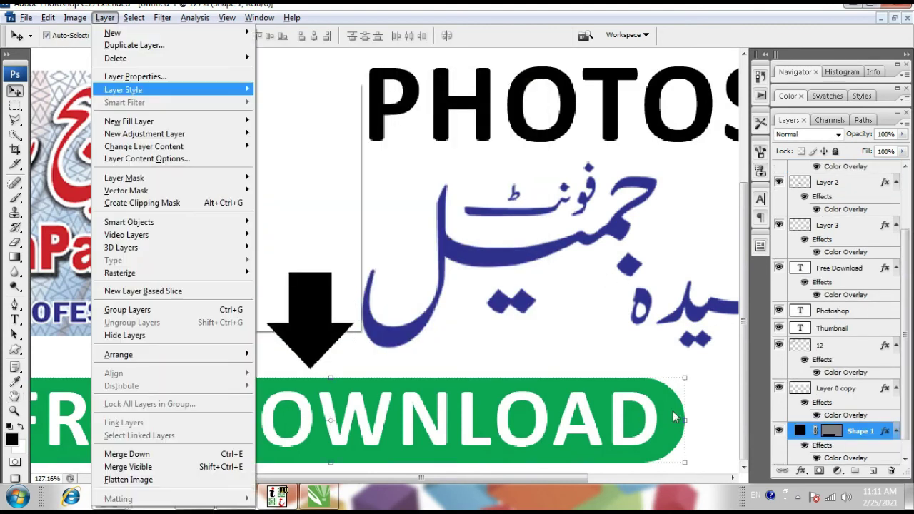
pyautogui.click(309, 327)
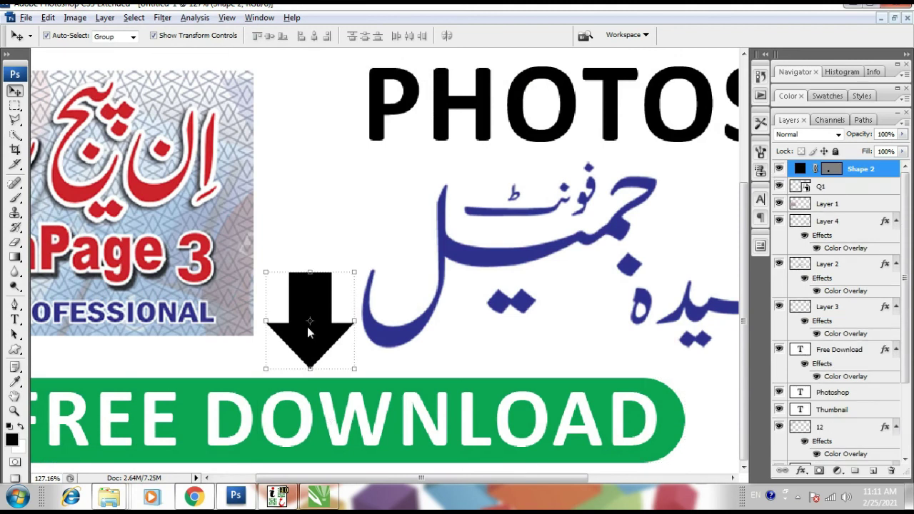
pyautogui.hotkey('alt', 'l')
pyautogui.press('Return')
pyautogui.hotkey('ctrl', '-')
pyautogui.hotkey('ctrl', '-')
pyautogui.hotkey('ctrl', '-')
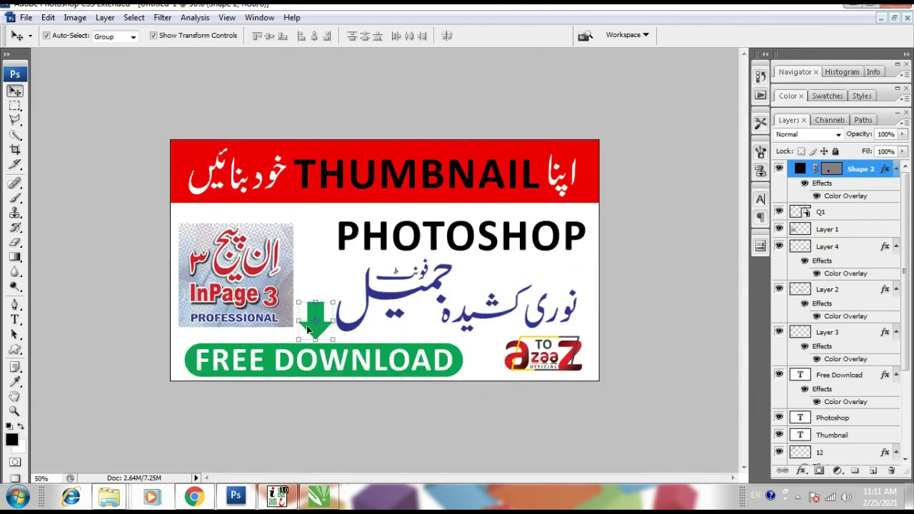
pyautogui.click(522, 350)
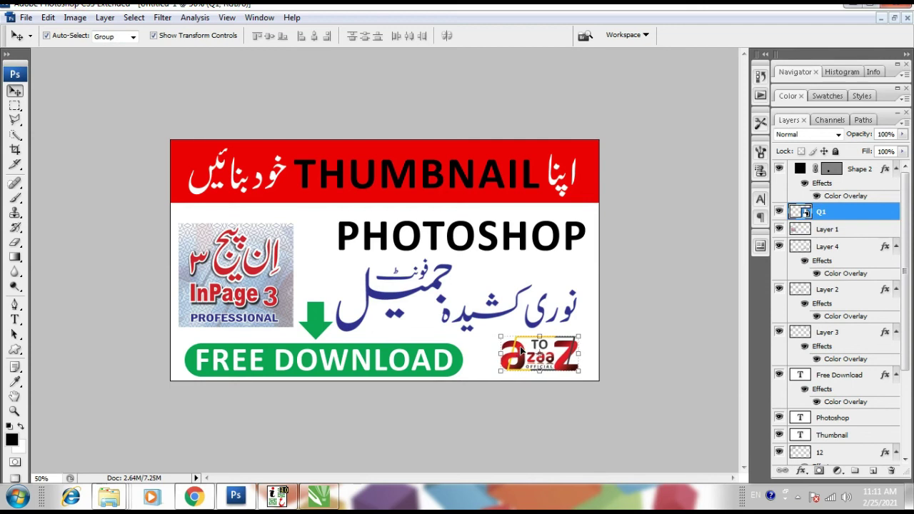
# Nudge the InPage 3 logo up a few pixels, then flatten all layers into one Background.
pyautogui.hotkey('ctrl', '-')
pyautogui.hotkey('ctrl', '+')
pyautogui.click(231, 279)
pyautogui.moveTo(256, 276); pyautogui.dragTo(256, 272)
pyautogui.hotkey('ctrl', 'shift', 'e')
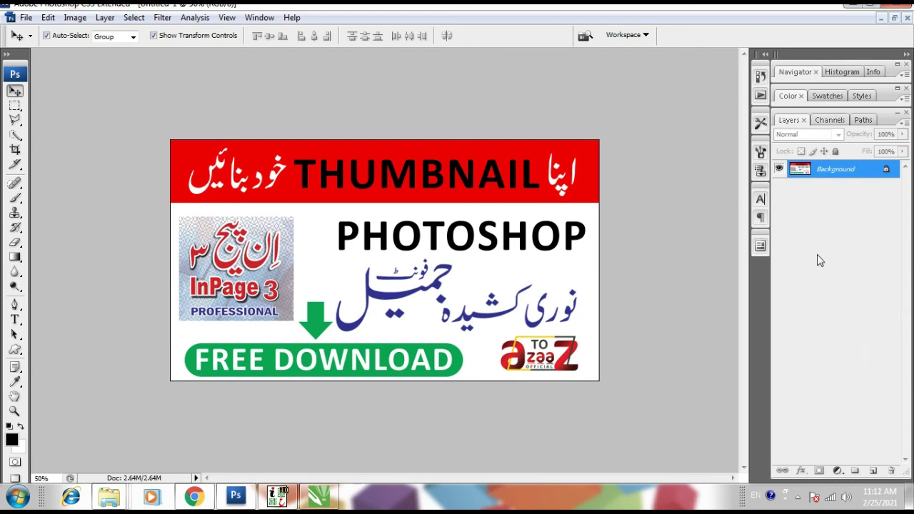
# Save the thumbnail to the Desktop as JPEG 'thumbnail' at Maximum quality 12.
pyautogui.hotkey('ctrl', 'shift', 's')
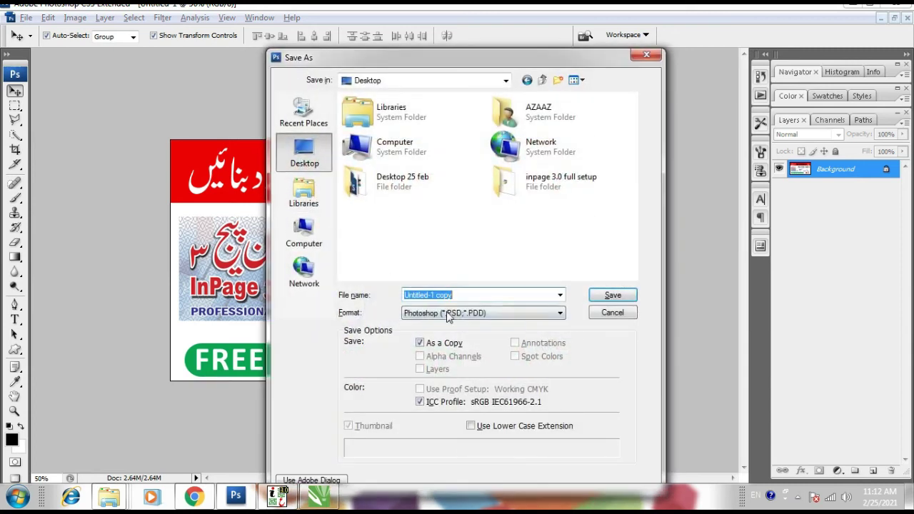
pyautogui.click(448, 313)
pyautogui.press('Escape')
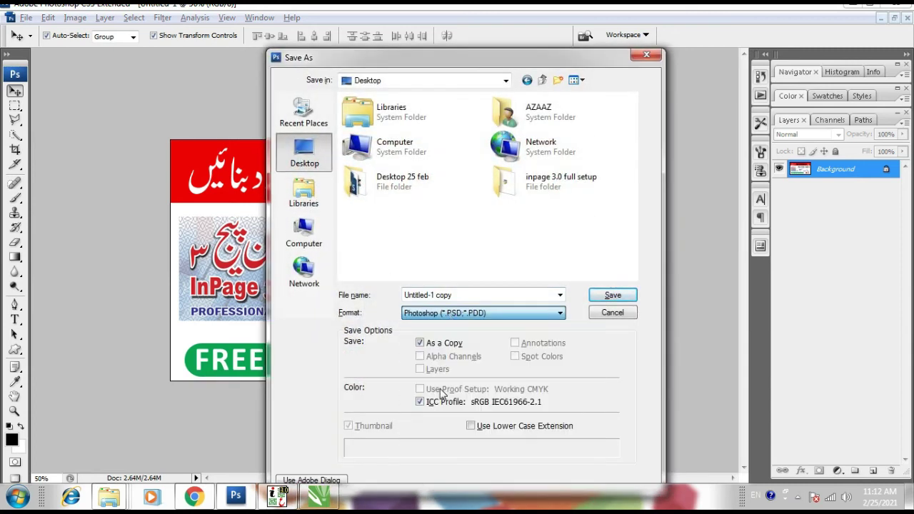
pyautogui.press('j')
pyautogui.click(495, 296)
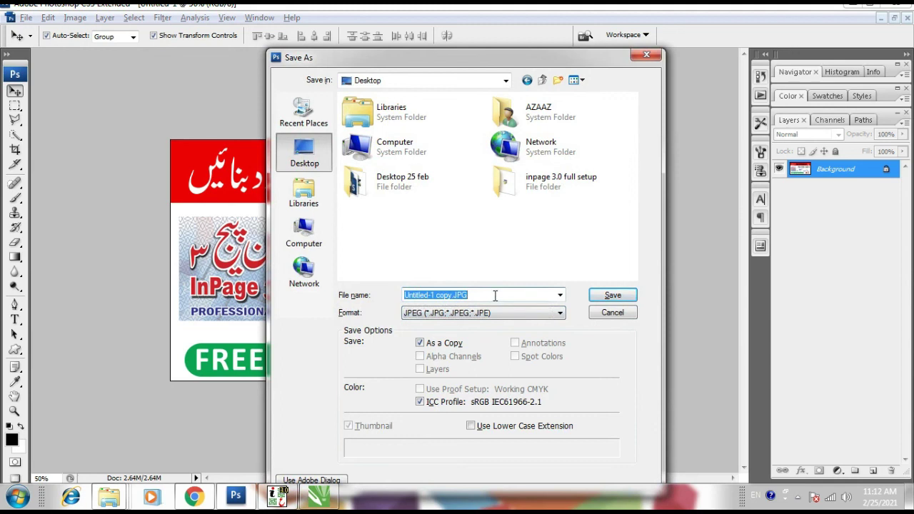
pyautogui.write('thumbn')
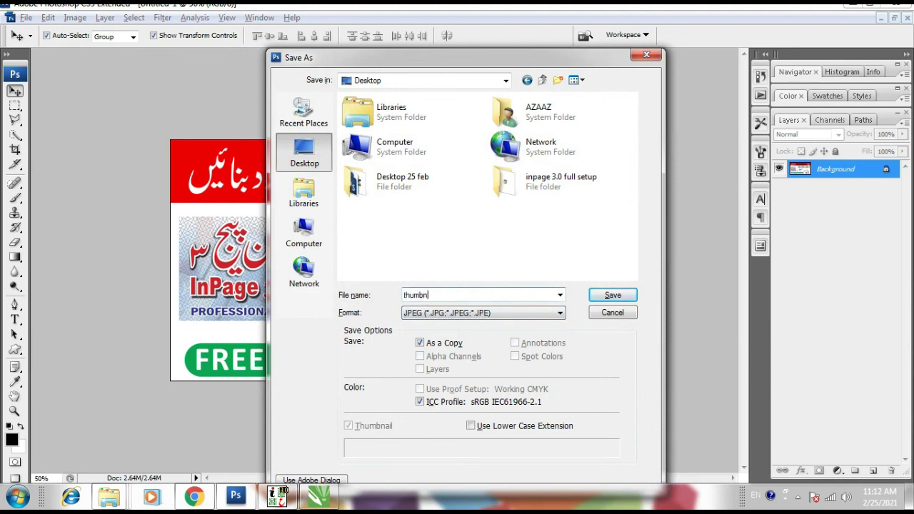
pyautogui.write('l')
pyautogui.click(612, 295)
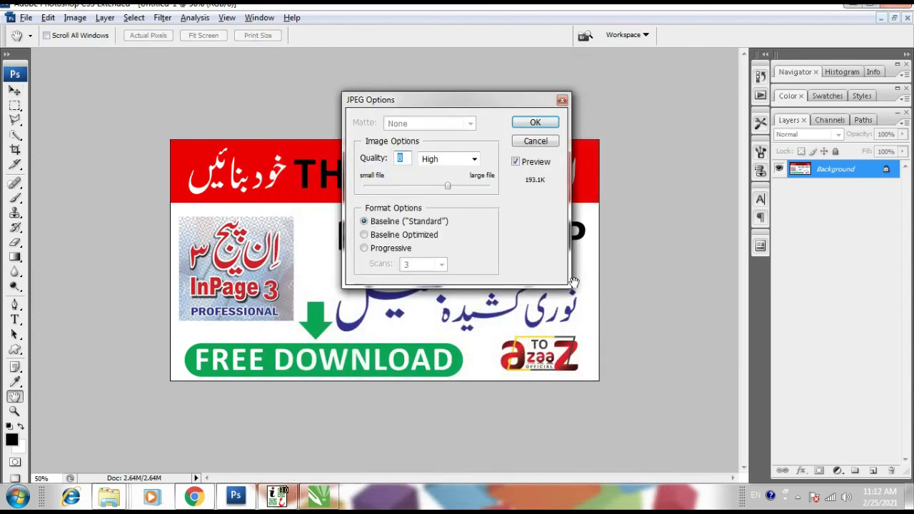
pyautogui.click(482, 187)
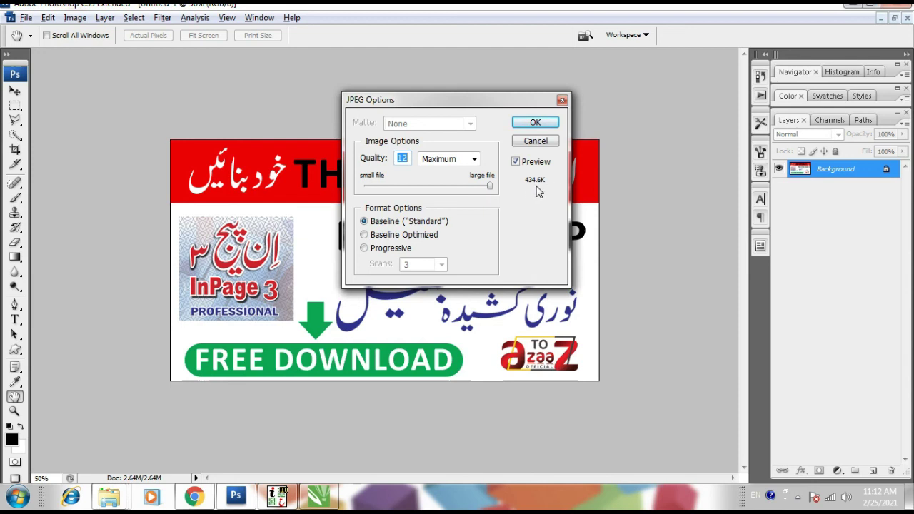
pyautogui.click(537, 123)
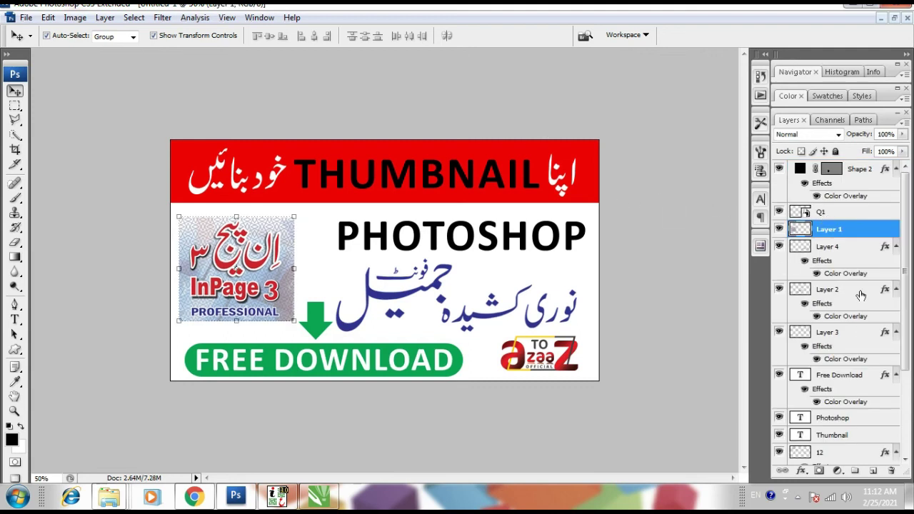
# Save a TIFF copy named 'backup' with Layers kept, accepting the TIFF options and size warning.
pyautogui.hotkey('ctrl', 'alt', 's')
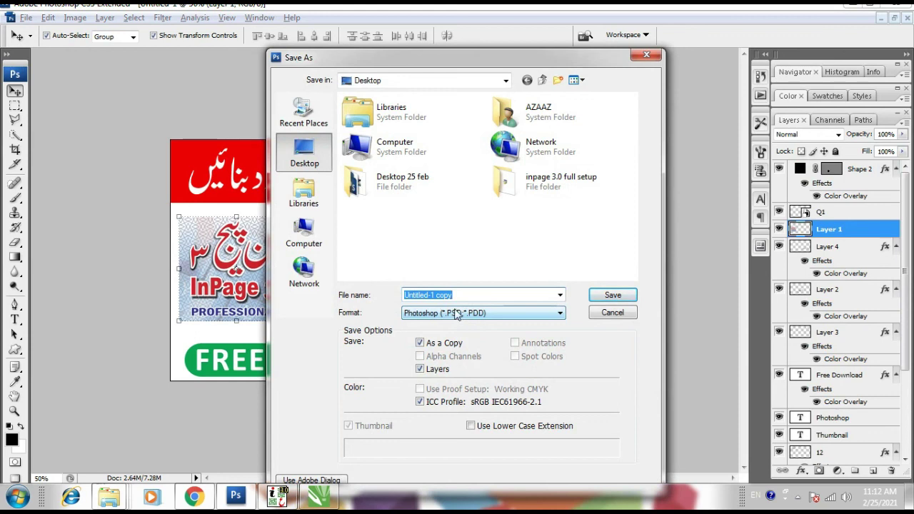
pyautogui.write('backup')
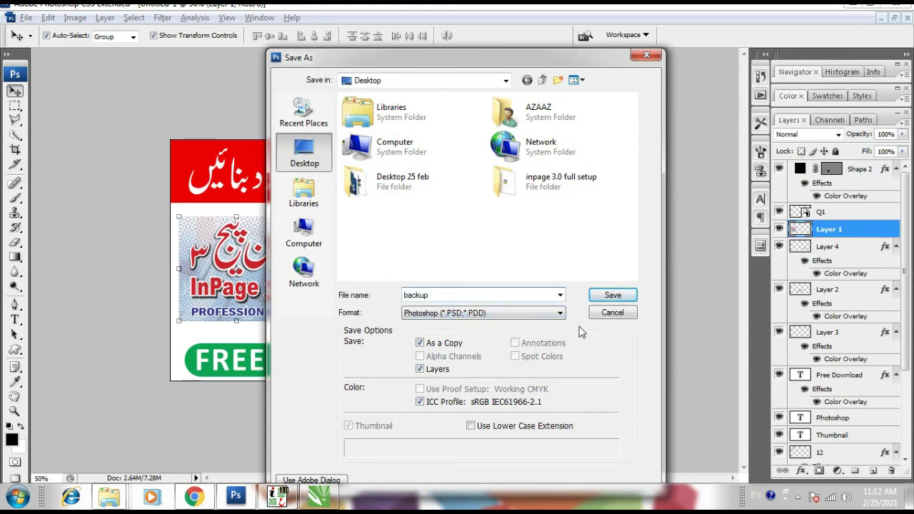
pyautogui.click(537, 315)
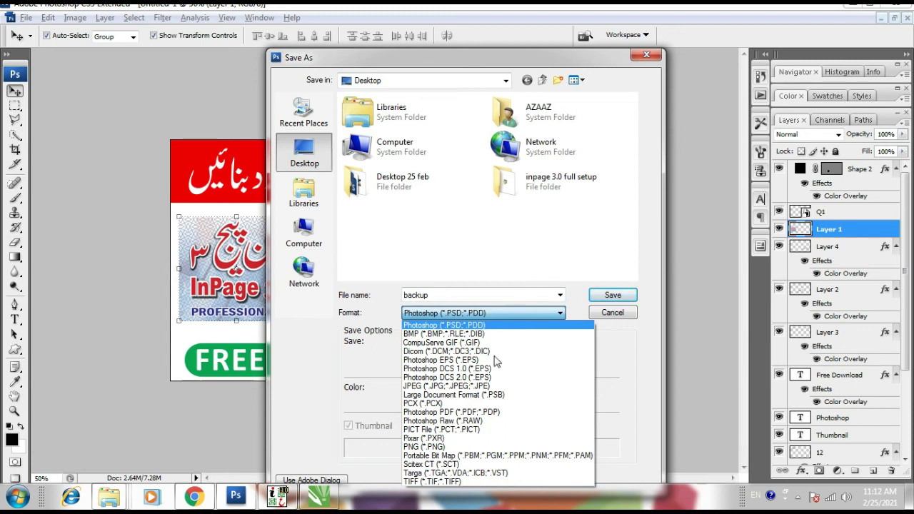
pyautogui.click(457, 481)
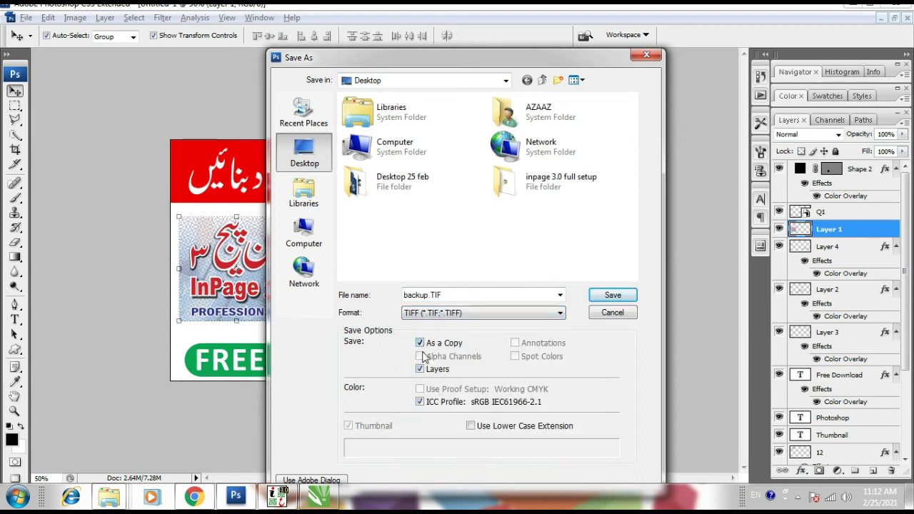
pyautogui.click(421, 369)
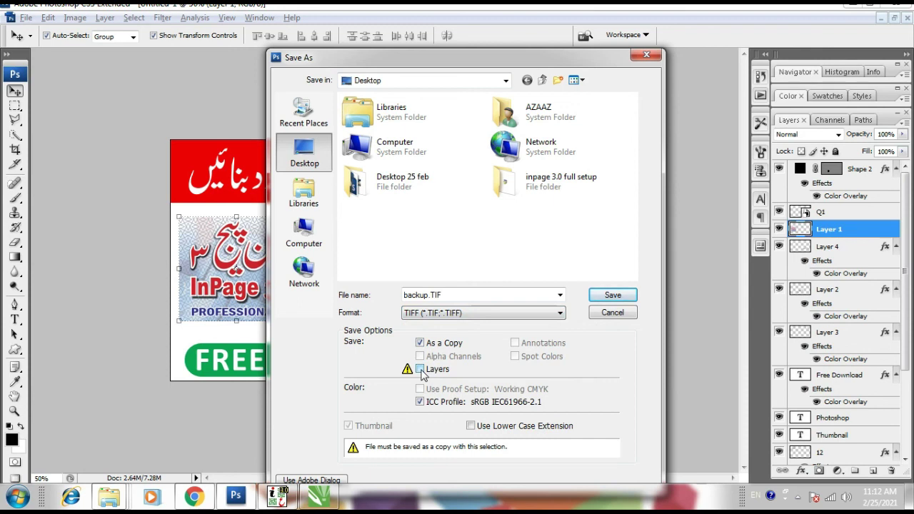
pyautogui.click(420, 369)
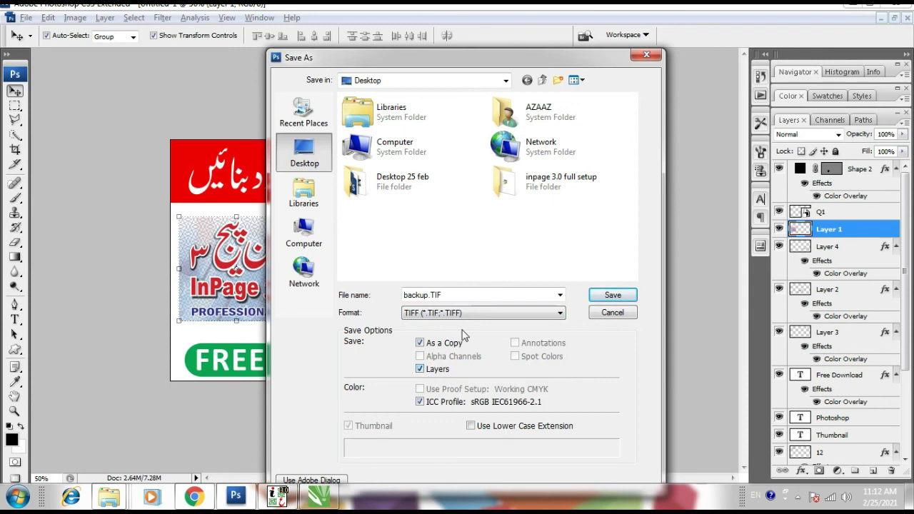
pyautogui.click(609, 295)
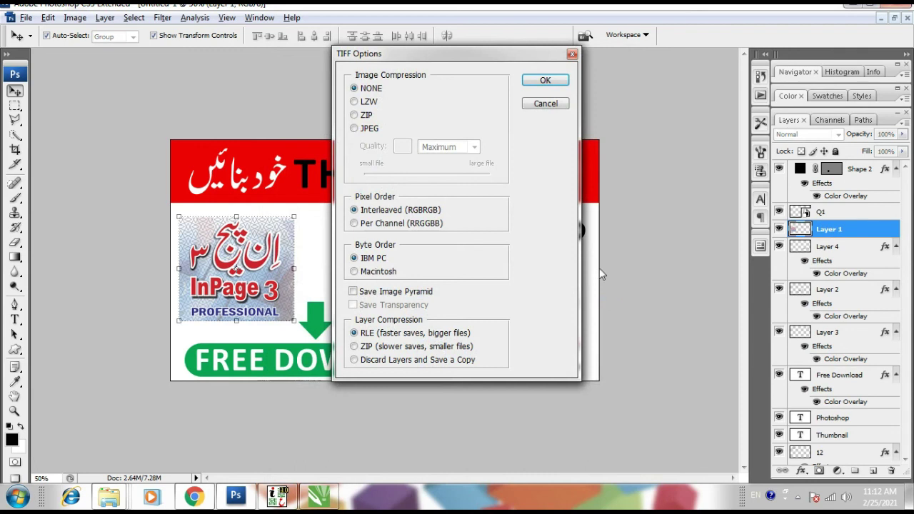
pyautogui.click(547, 82)
pyautogui.click(393, 190)
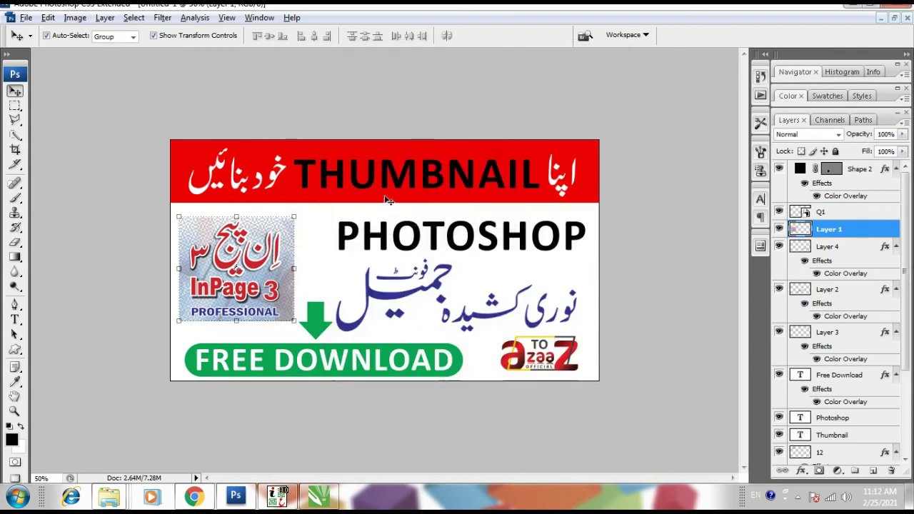
# Close the document without saving and preview the thumbnail JPEG from the Desktop.
pyautogui.click(906, 18)
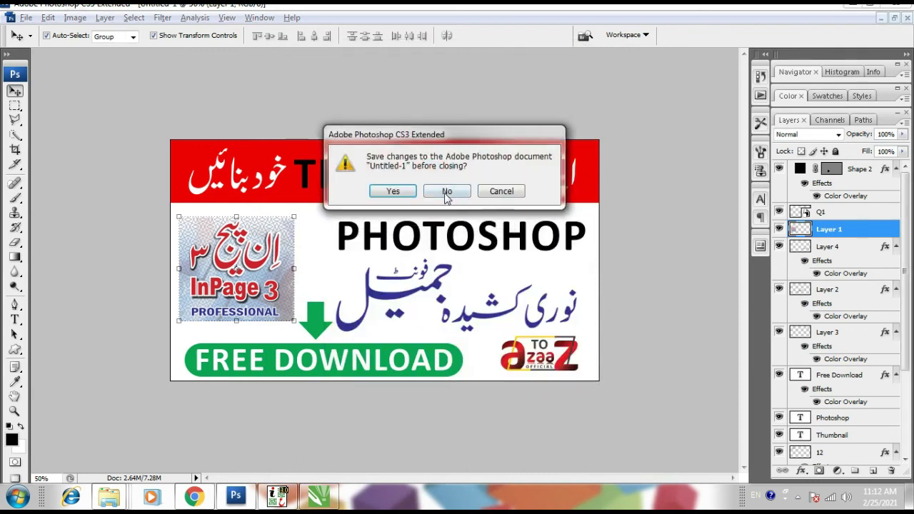
pyautogui.click(447, 191)
pyautogui.click(853, 6)
pyautogui.click(507, 224)
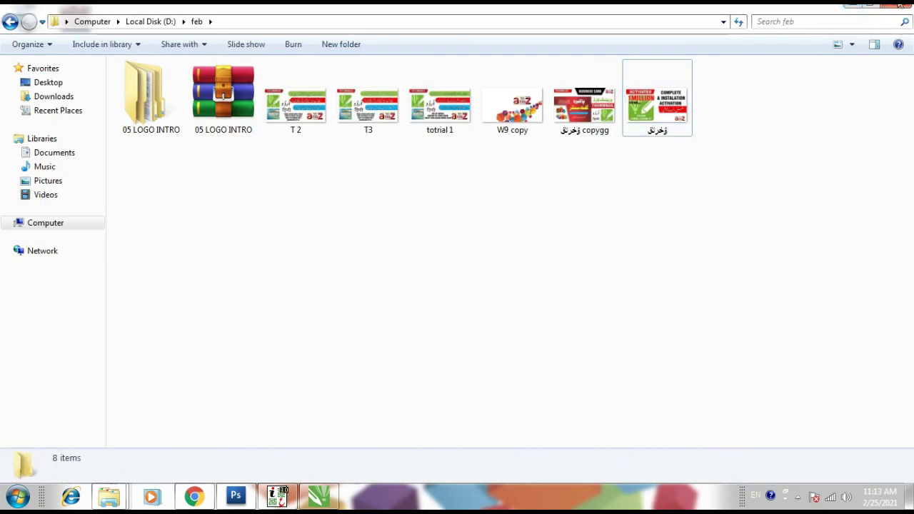
pyautogui.press('super+d')
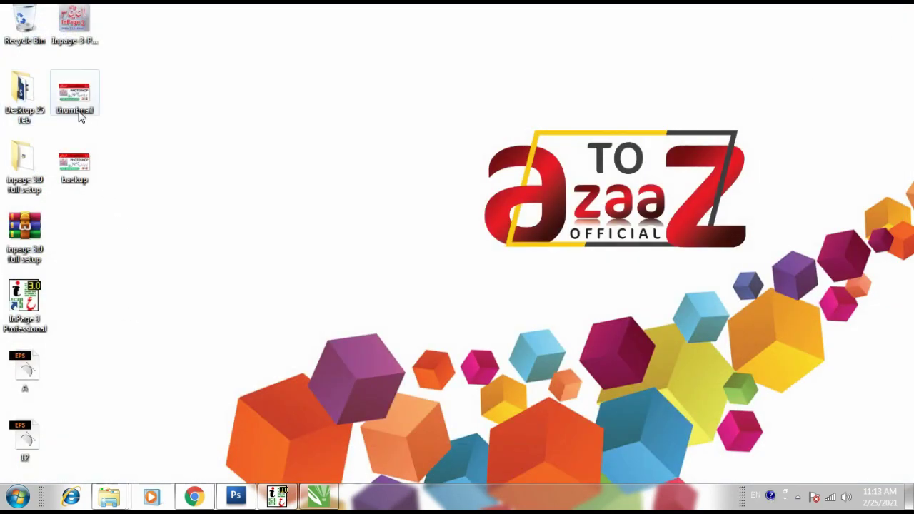
pyautogui.rightClick(75, 100)
pyautogui.click(93, 107)
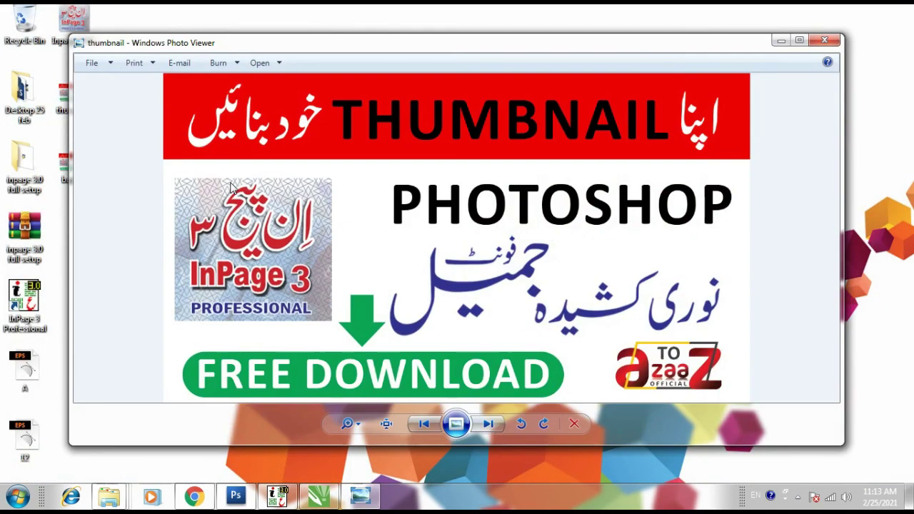
# Maximize Windows Photo Viewer to inspect the finished thumbnail full-screen.
pyautogui.click(800, 39)
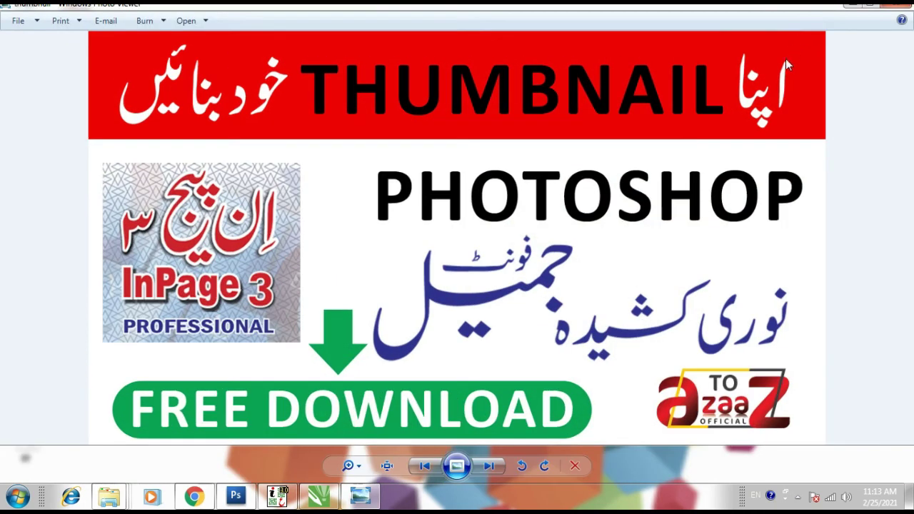